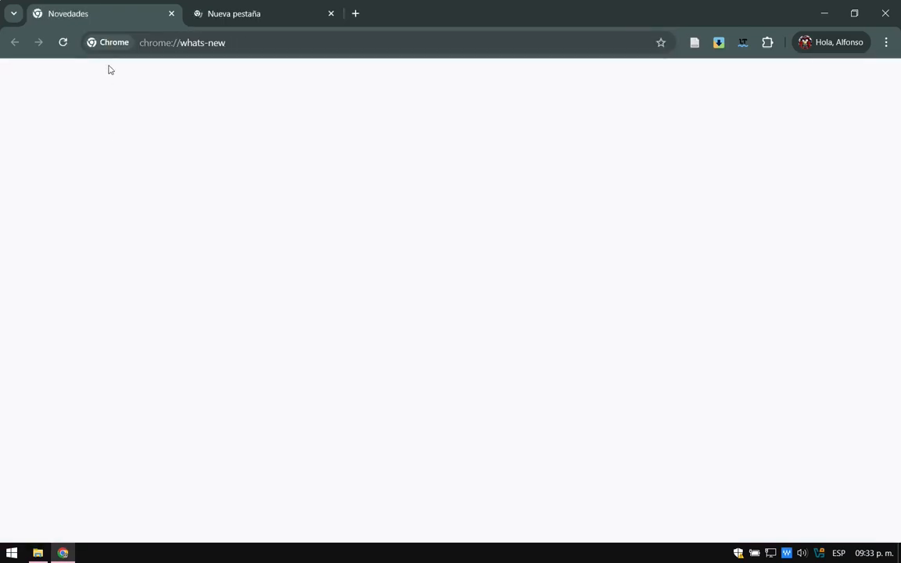
# - Close the what's-new page and search Google for "Rkward"
pyautogui.click(171, 14)
pyautogui.click(172, 43)
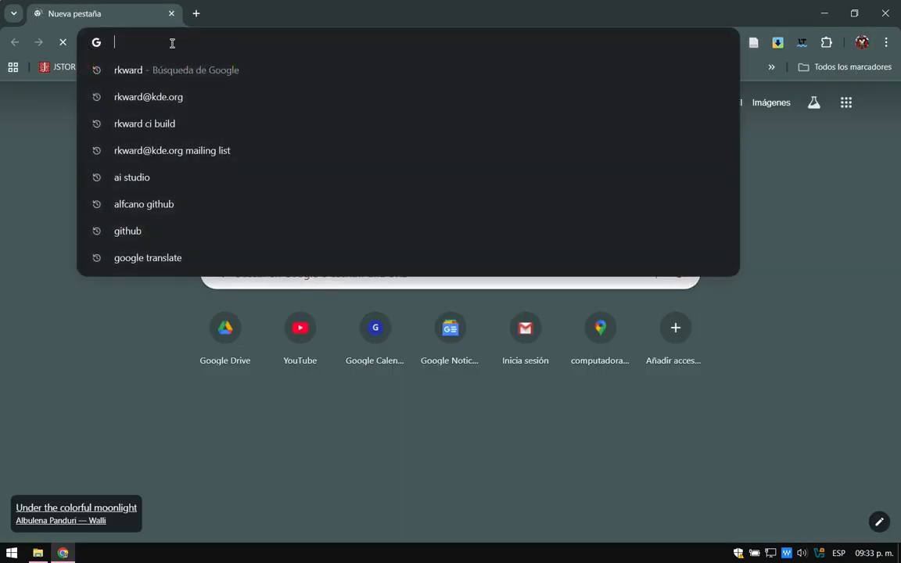
pyautogui.write('R')
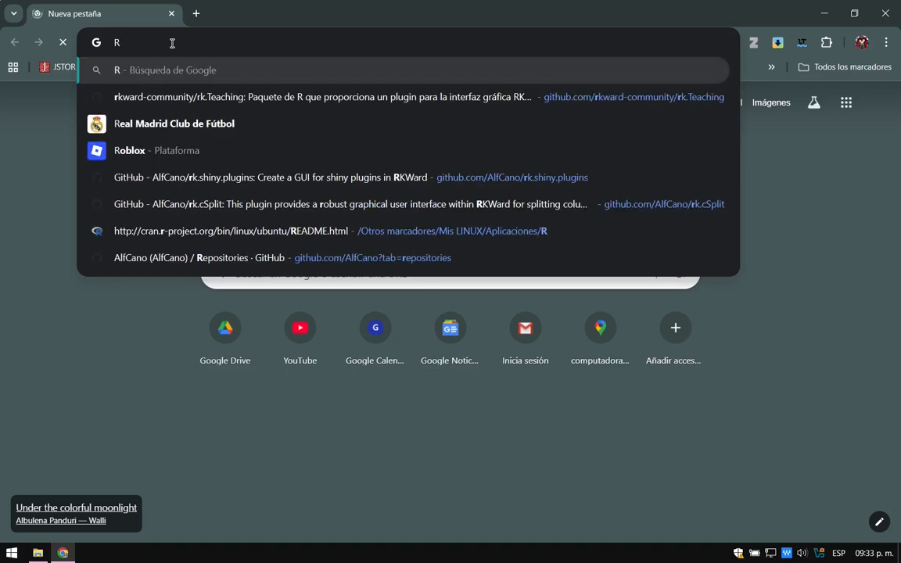
pyautogui.write('kward')
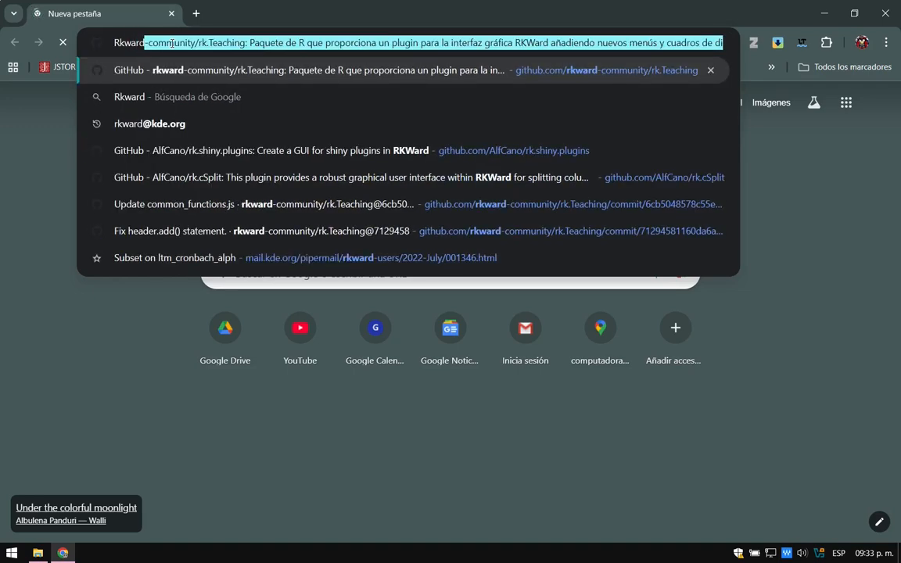
pyautogui.press('Delete')
pyautogui.press('Return')
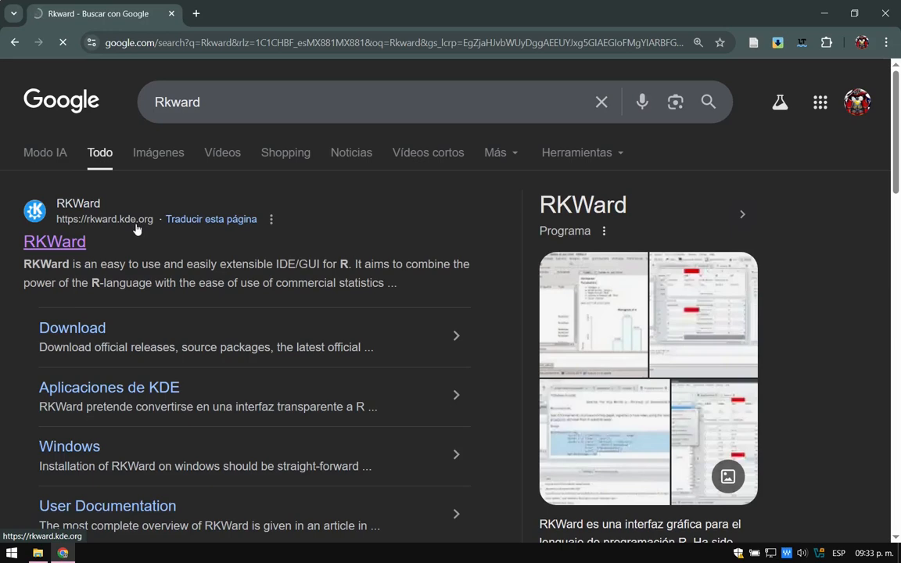
# - Open the RKWard website from the search results, dismiss the extension update notification and go to the Windows download page
pyautogui.click(81, 244)
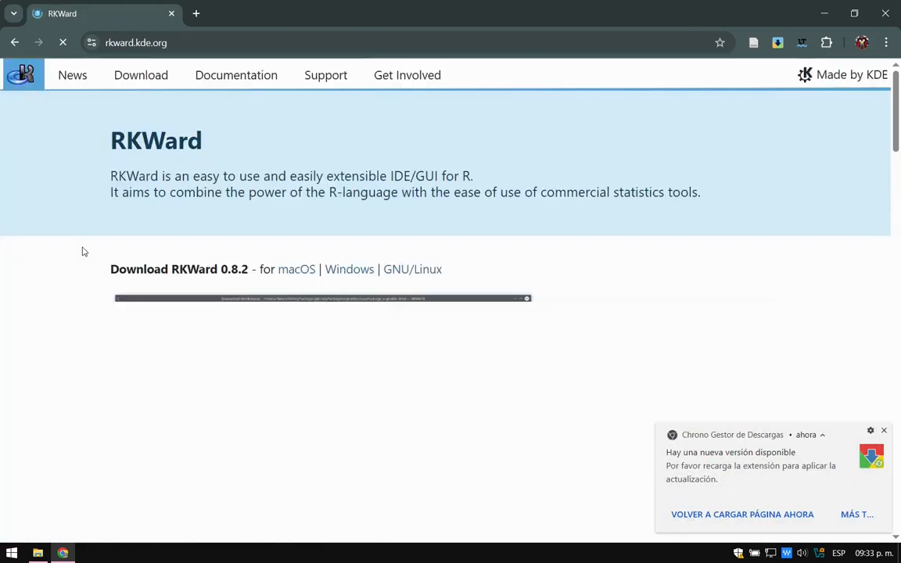
pyautogui.click(884, 431)
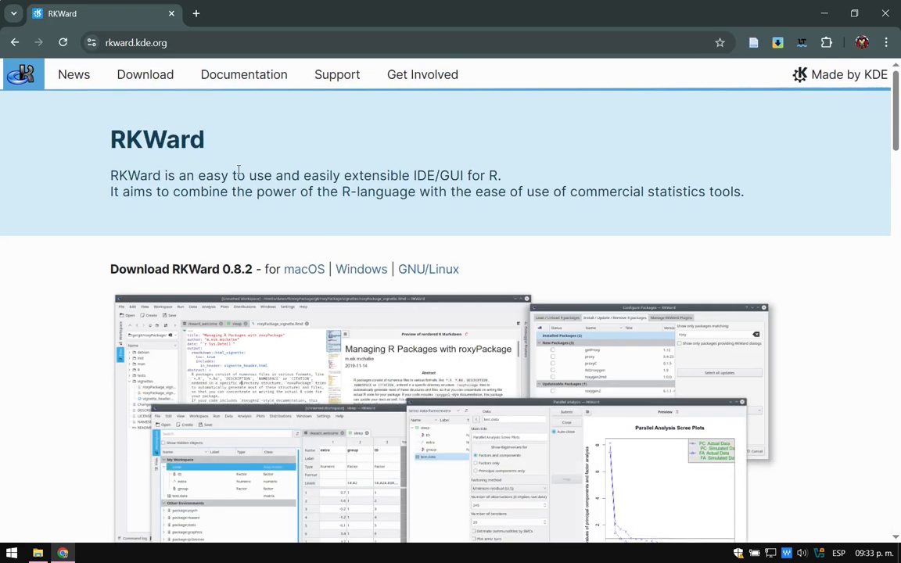
pyautogui.scroll(-2, 379, 247)
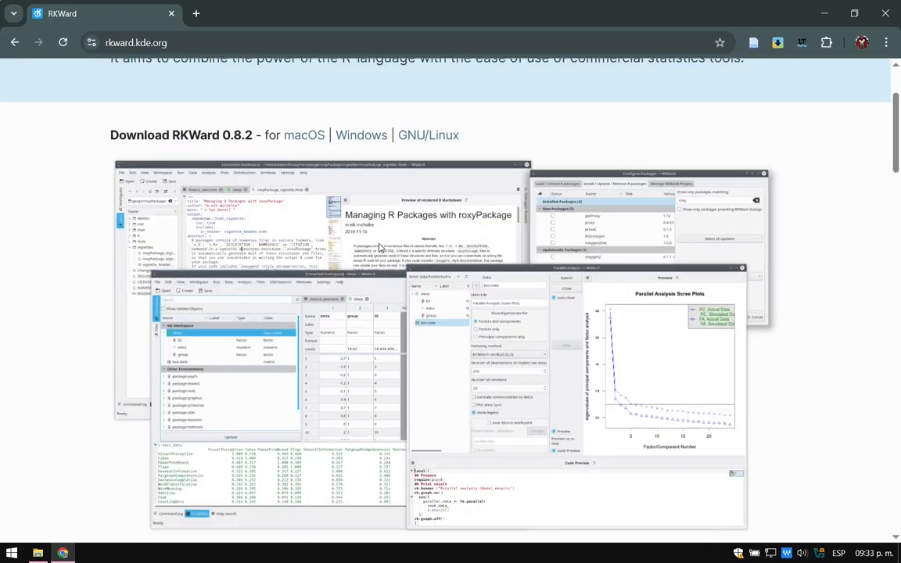
pyautogui.click(352, 138)
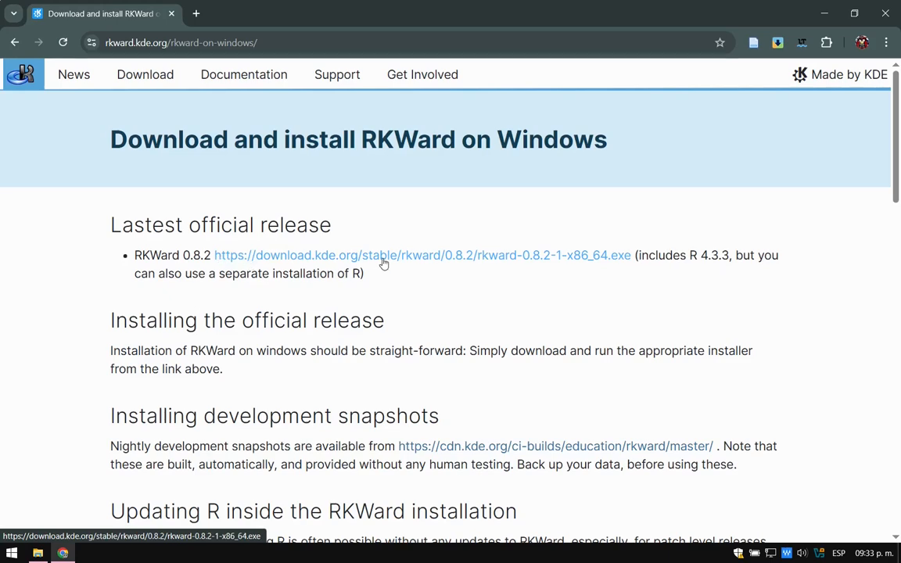
# - Switch to File Explorer, run rkward-releases_0.8.2-2151-windows-cl-msvc2022-x86_64.exe from the Descargas folder and allow it to make changes
pyautogui.click(37, 553)
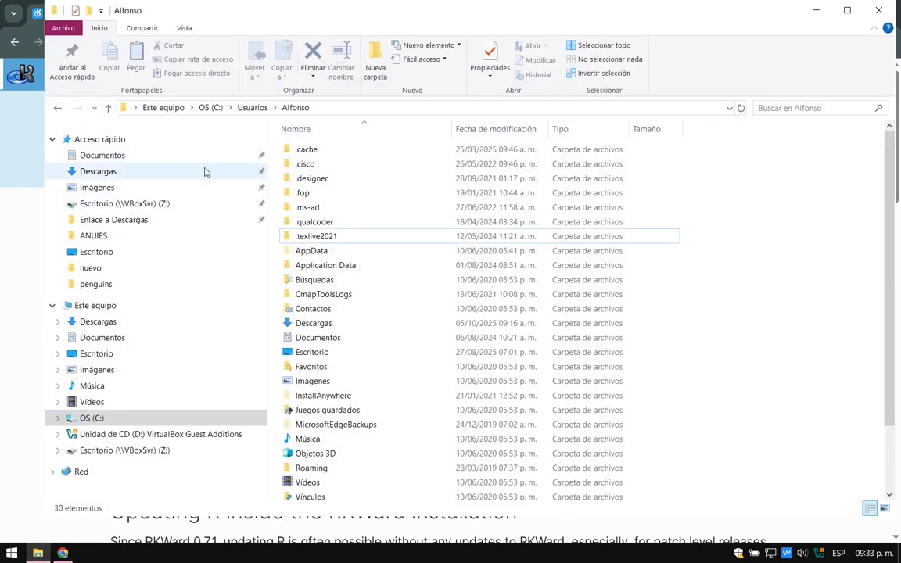
pyautogui.click(125, 169)
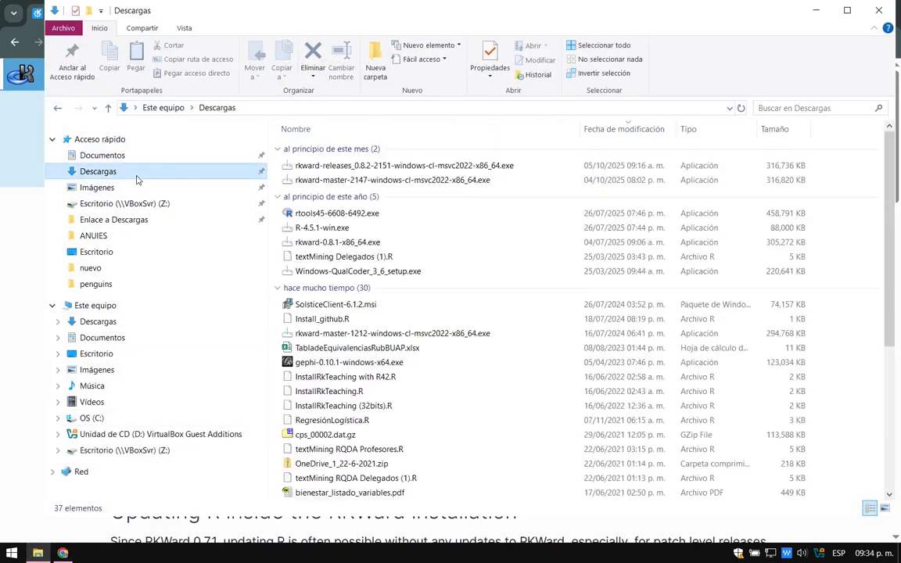
pyautogui.click(317, 166)
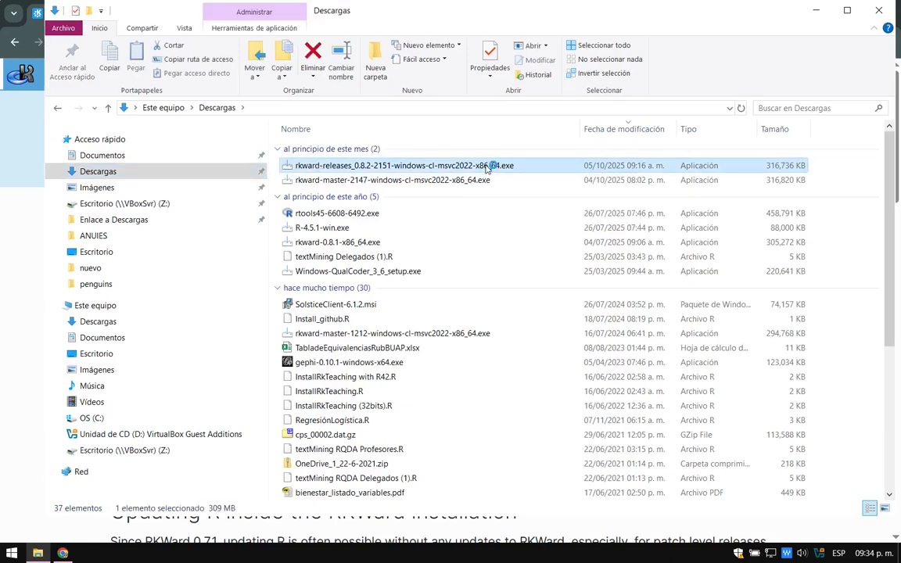
pyautogui.click(406, 266)
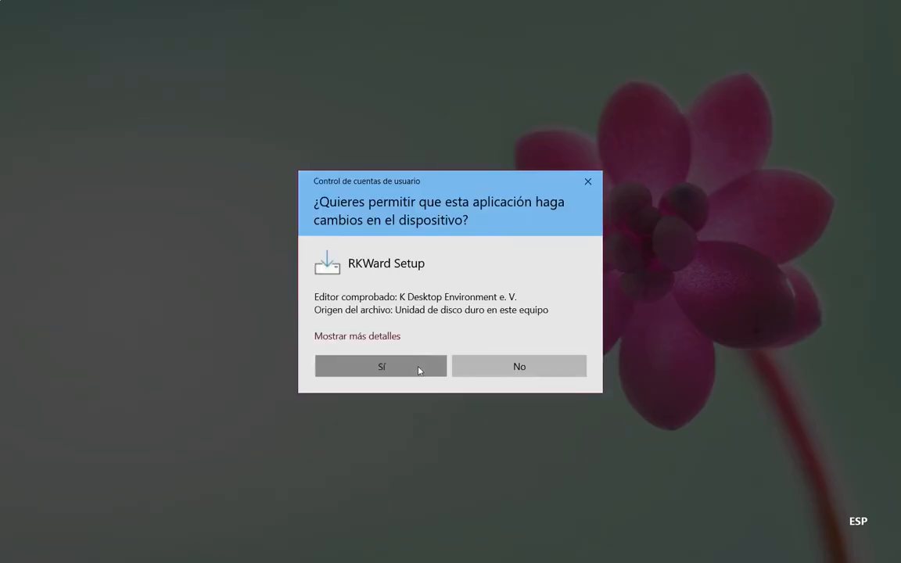
pyautogui.click(418, 368)
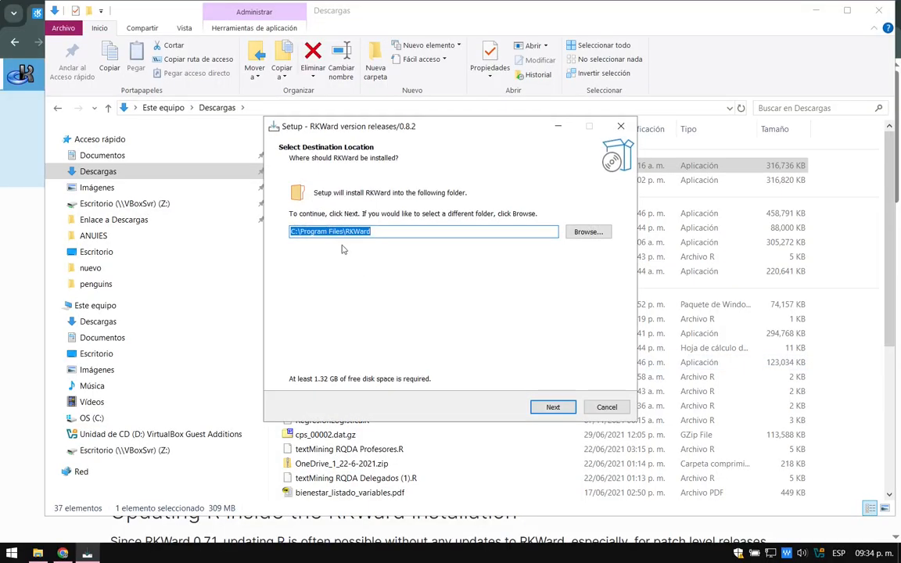
# - Install RKWard in C:\Program Files\RKWard with the RKWard Start menu folder and all four file associations, and finish the setup
pyautogui.click(553, 407)
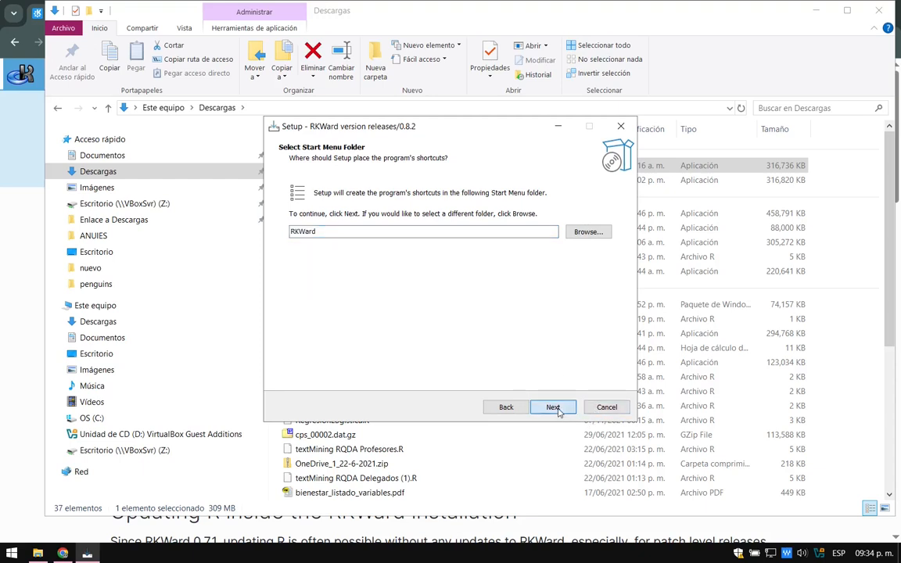
pyautogui.click(553, 408)
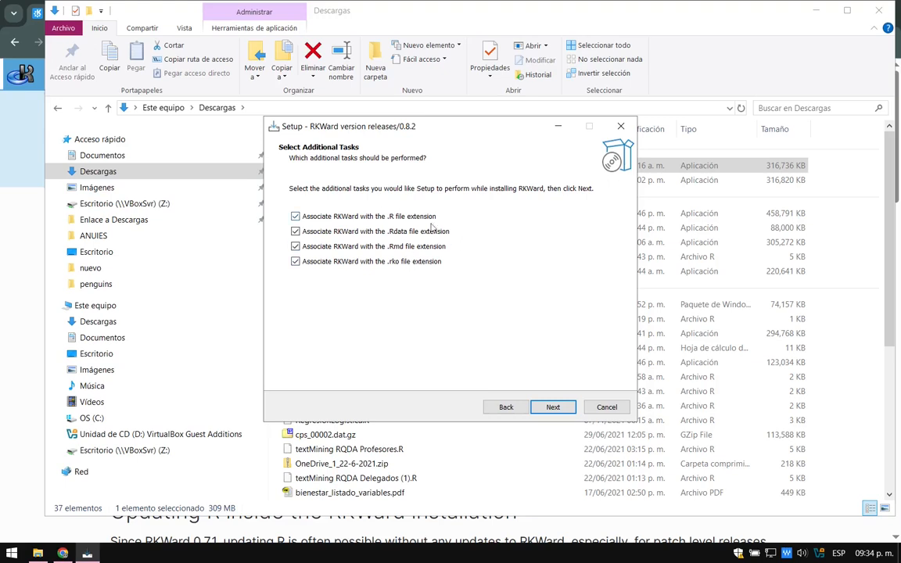
pyautogui.click(564, 407)
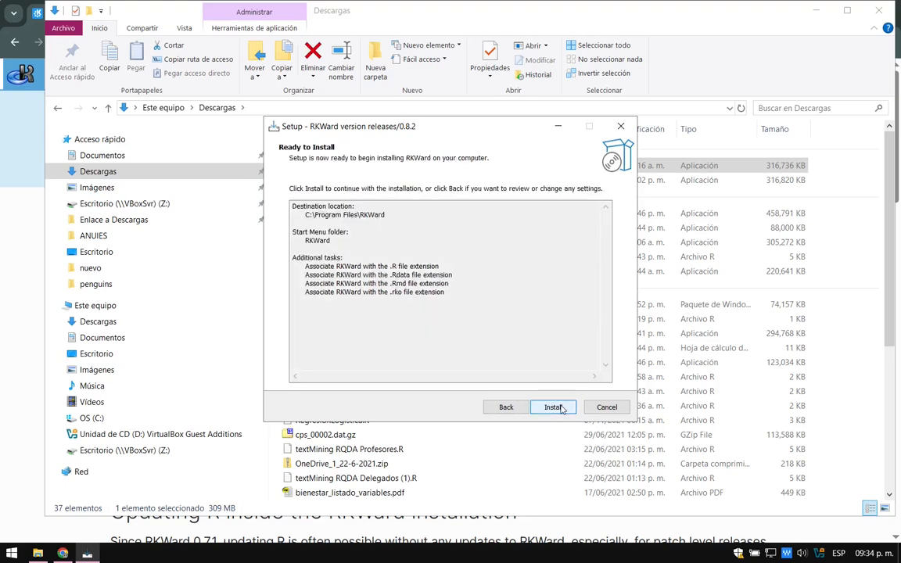
pyautogui.click(561, 409)
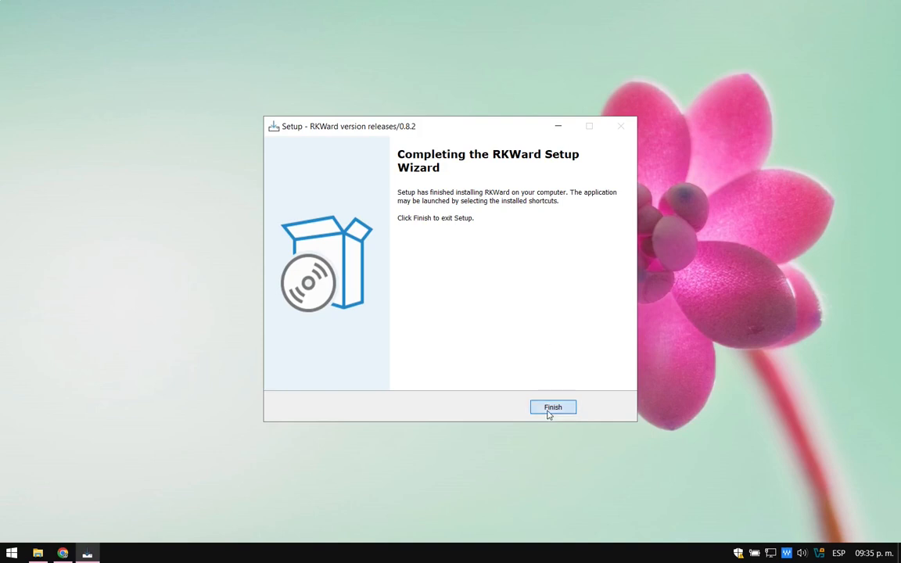
pyautogui.click(552, 411)
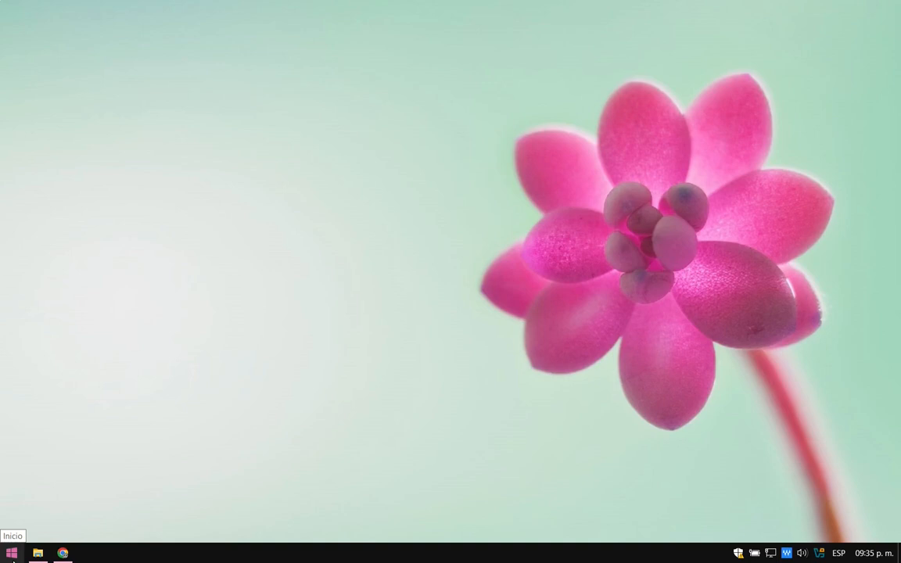
# - Find RKWard among all installed applications and pin it to Start
pyautogui.click(12, 554)
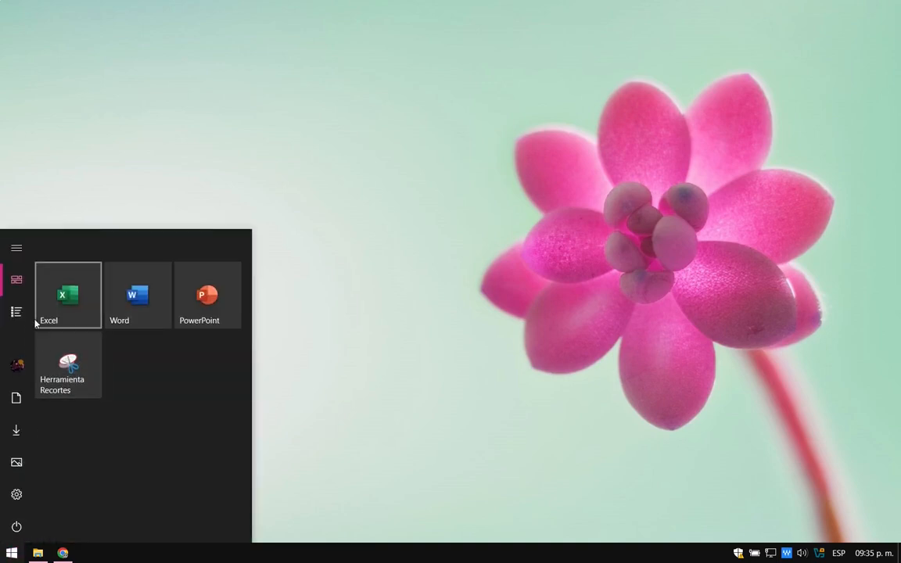
pyautogui.click(19, 258)
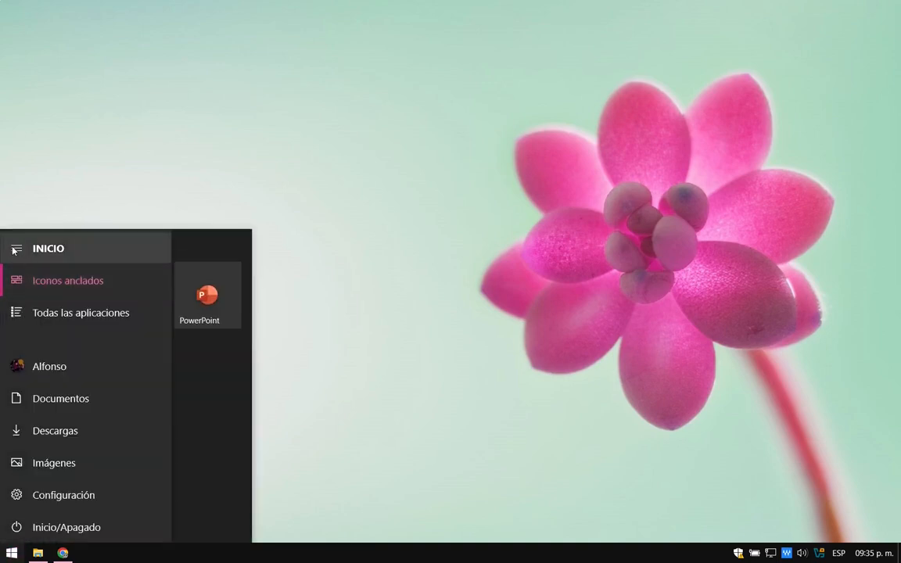
pyautogui.click(81, 313)
pyautogui.scroll(-3, 103, 426)
pyautogui.scroll(-10, 104, 426)
pyautogui.scroll(-8, 103, 426)
pyautogui.scroll(-7, 103, 426)
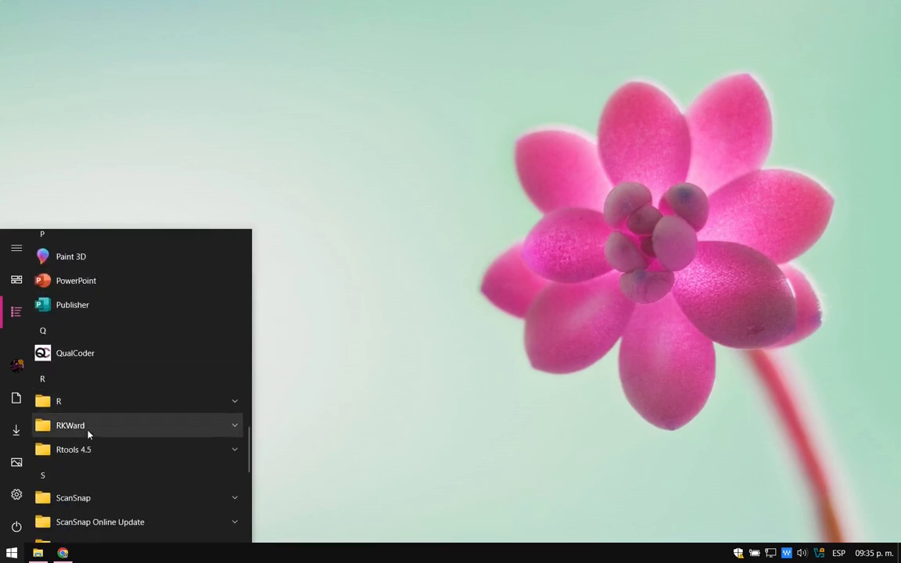
pyautogui.click(86, 427)
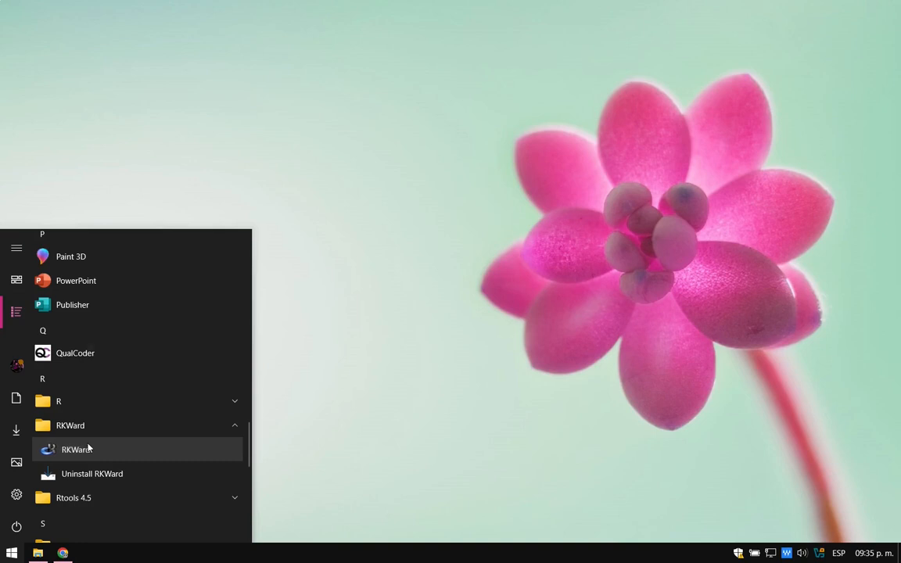
pyautogui.rightClick(90, 448)
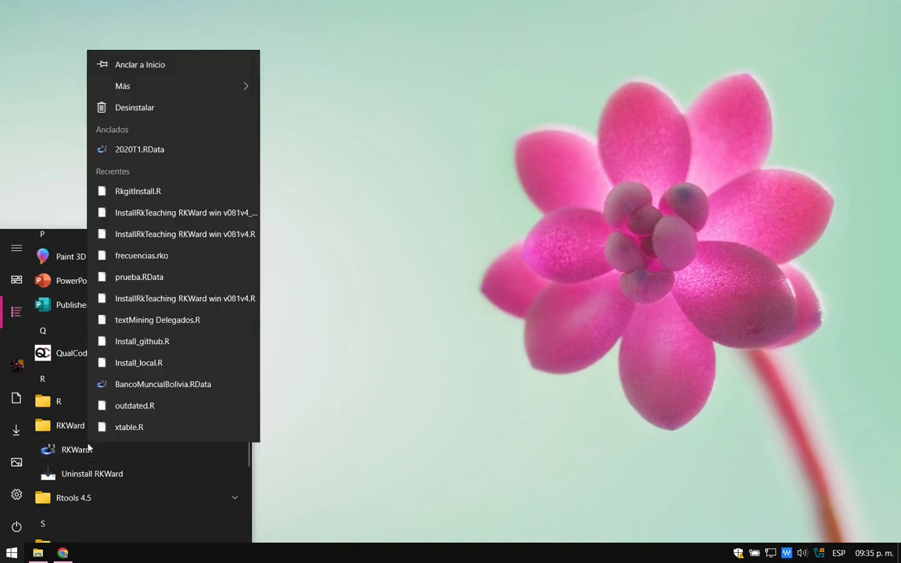
pyautogui.click(181, 69)
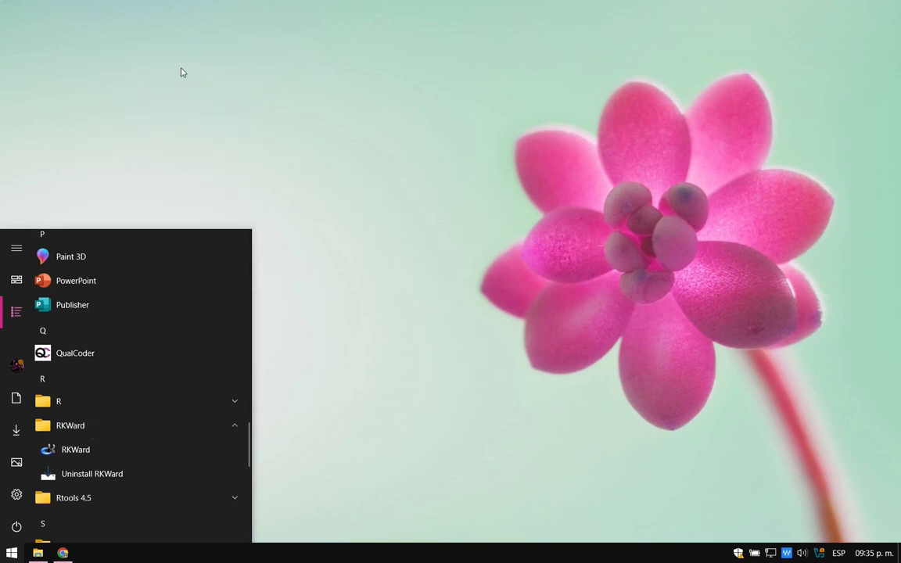
# - Pin RKWard to the Windows taskbar and close the Start menu
pyautogui.rightClick(75, 449)
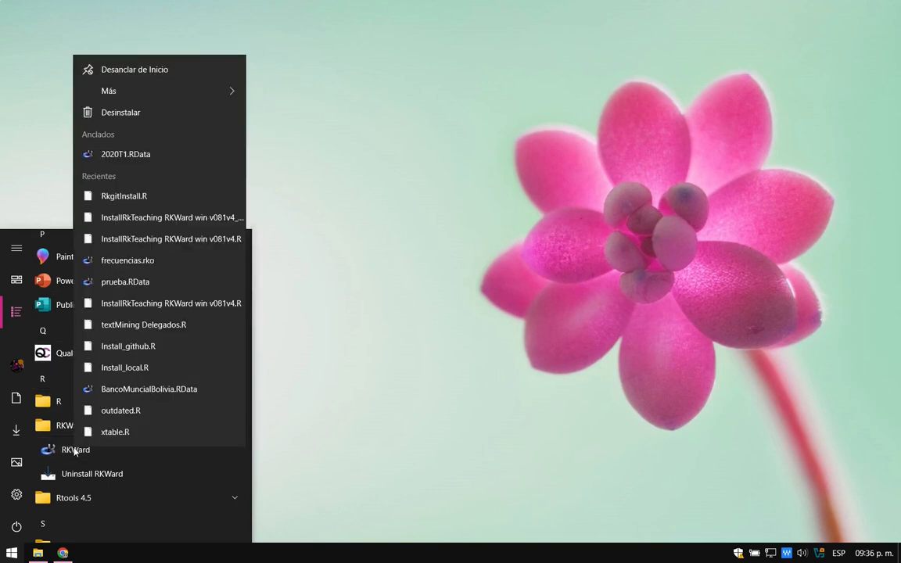
pyautogui.moveTo(177, 91)
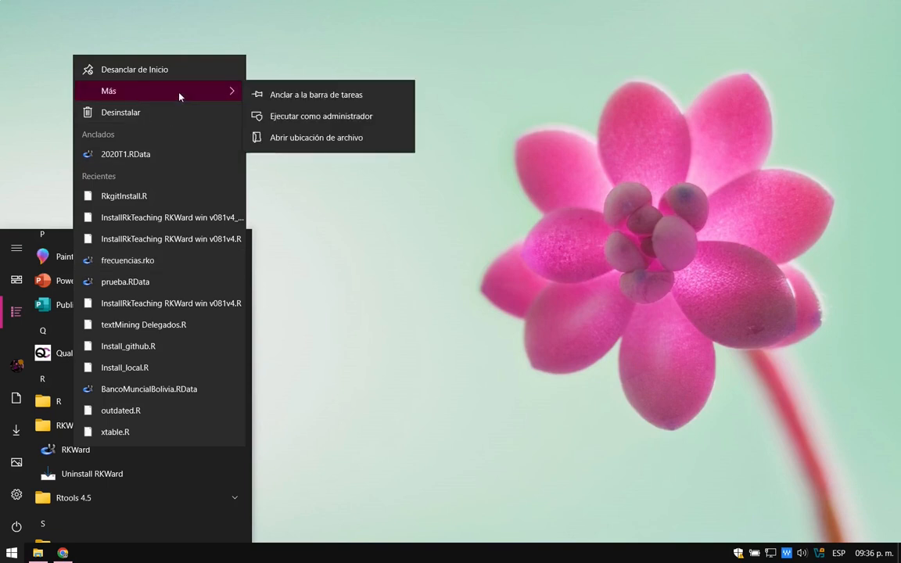
pyautogui.click(290, 95)
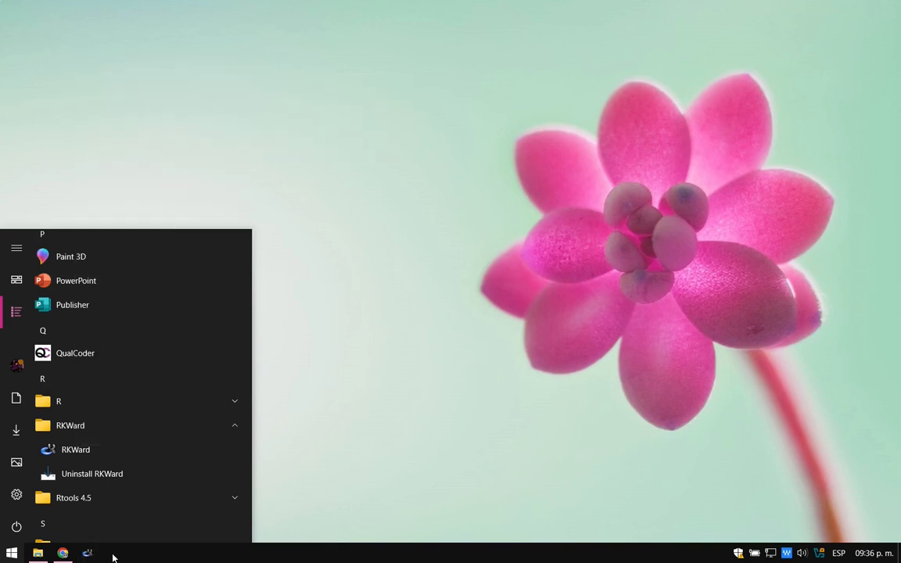
pyautogui.click(344, 219)
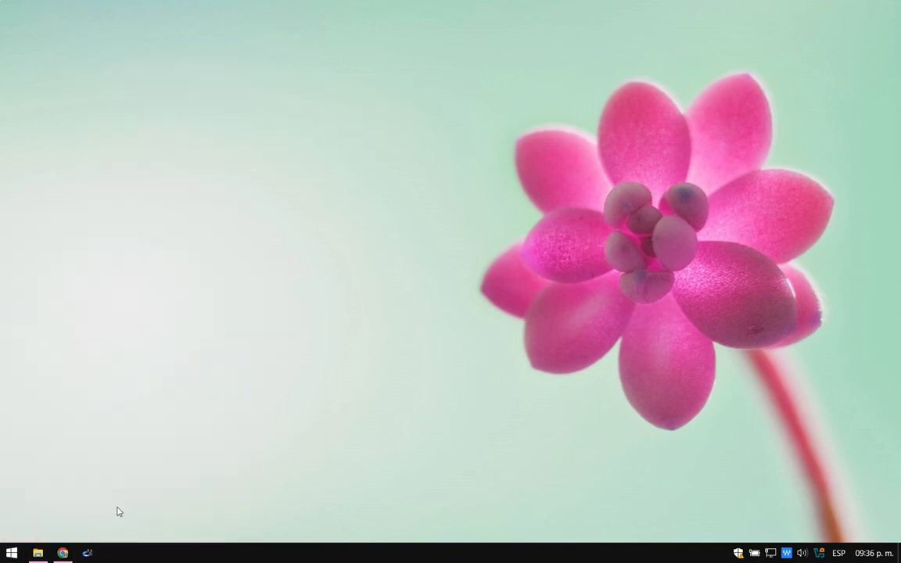
# - Launch RKWard and start its installation check (Comprobar instalación)
pyautogui.click(89, 555)
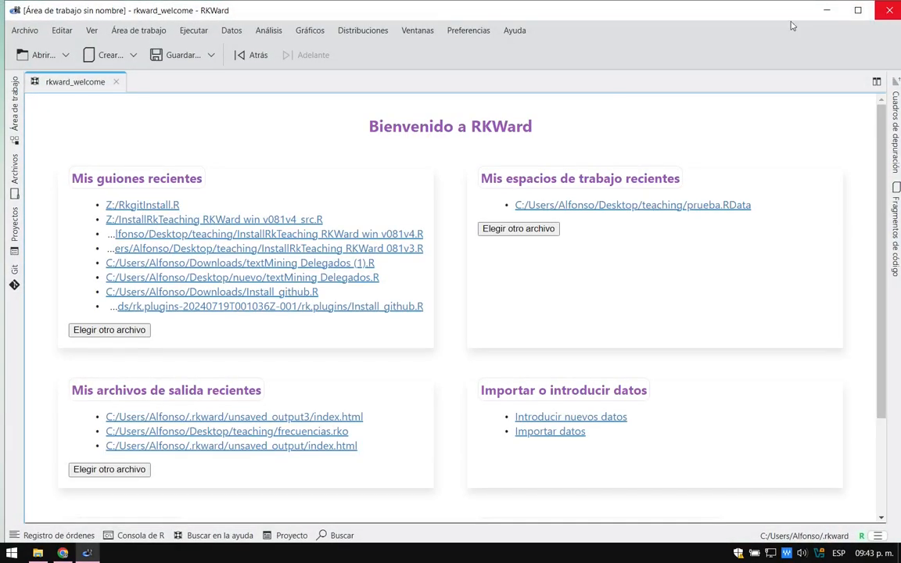
pyautogui.click(469, 29)
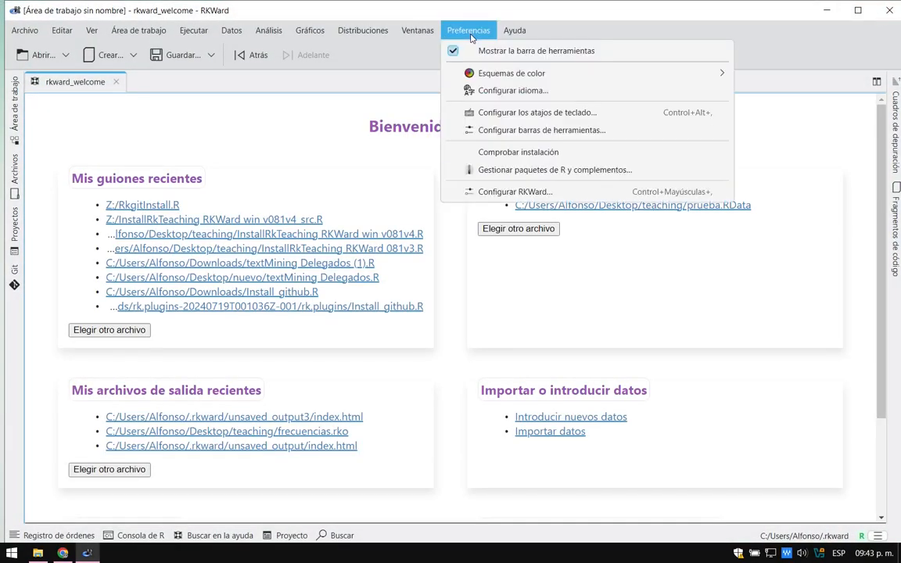
pyautogui.click(497, 157)
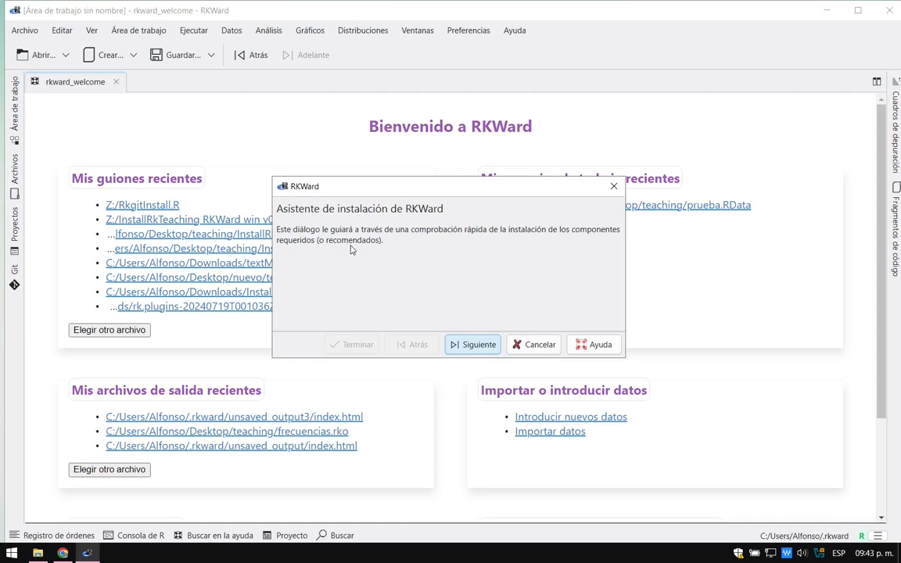
# - Go through all pages of the installation check, keeping the current R 4.5.1 engine, and finish the wizard
pyautogui.click(474, 347)
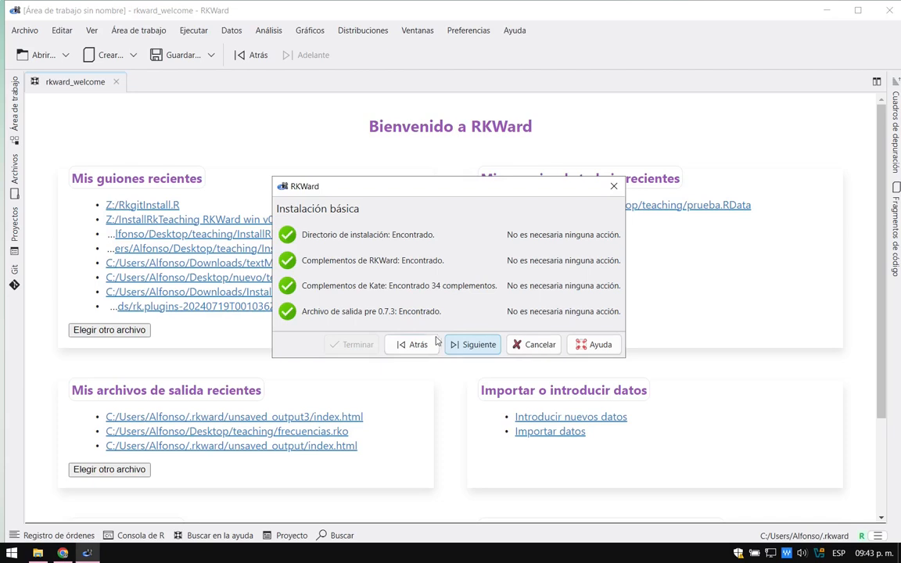
pyautogui.click(473, 346)
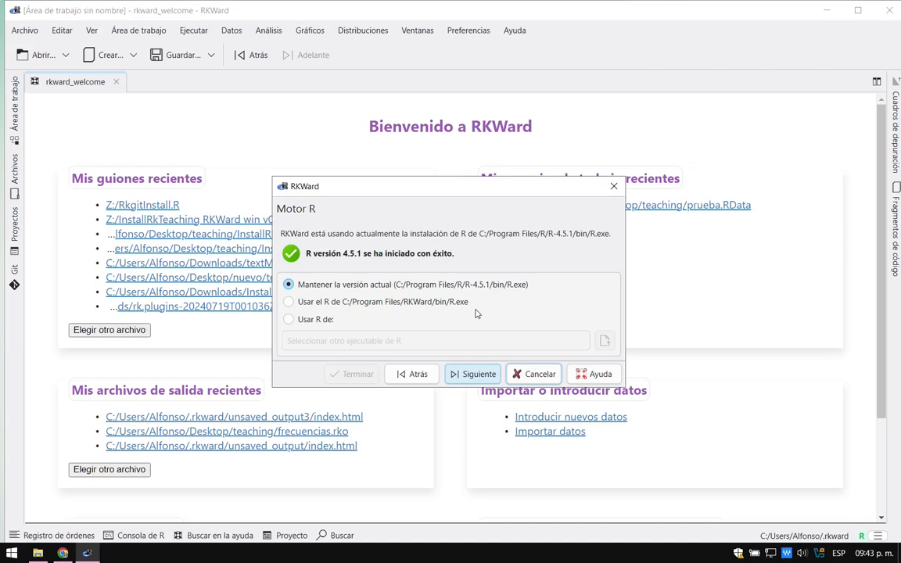
pyautogui.click(472, 373)
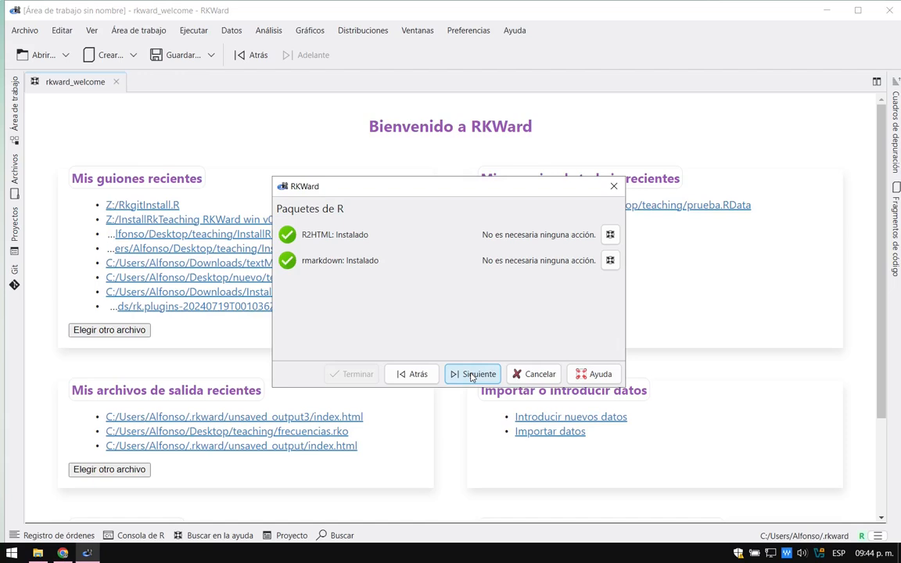
pyautogui.click(464, 381)
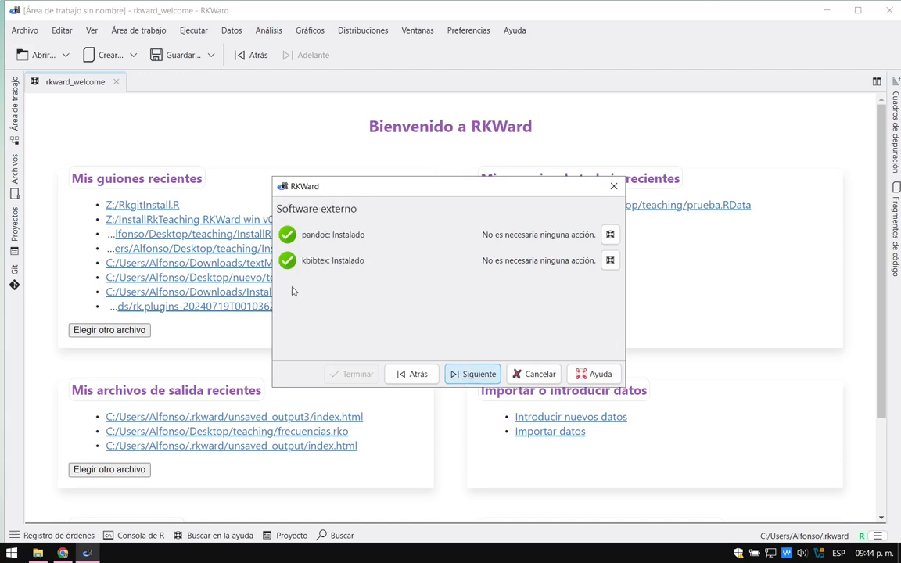
pyautogui.click(481, 375)
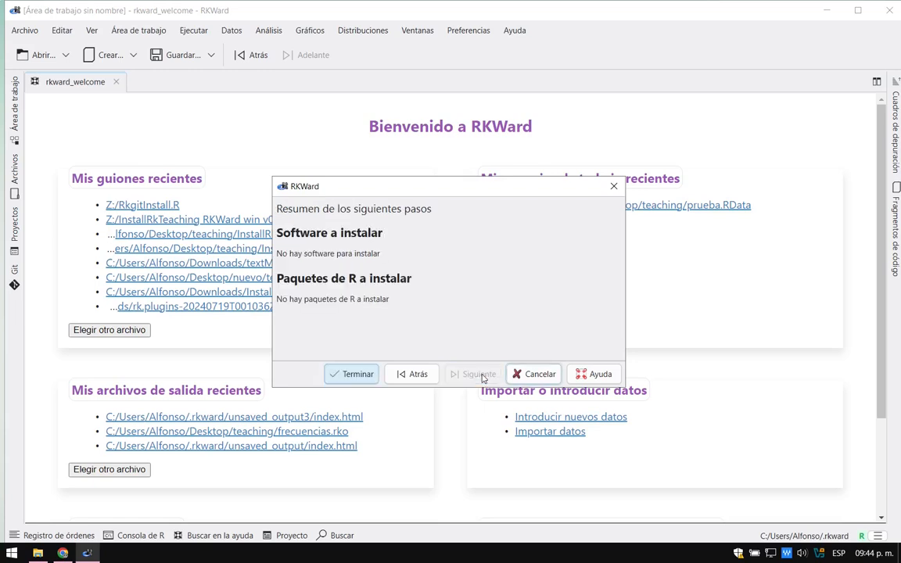
pyautogui.click(356, 374)
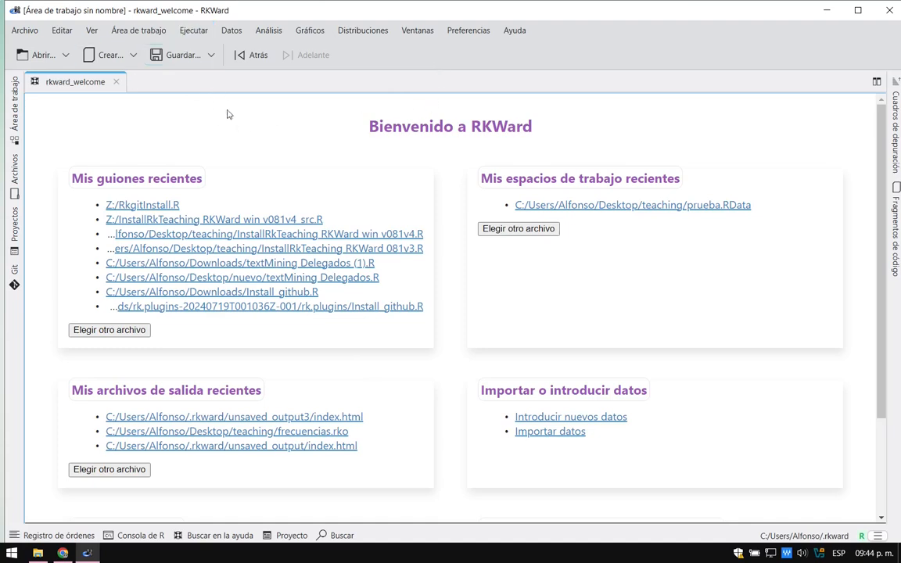
# - Open the R package manager for installing packages and choose 0-Cloud [https] as the CRAN mirror
pyautogui.click(469, 32)
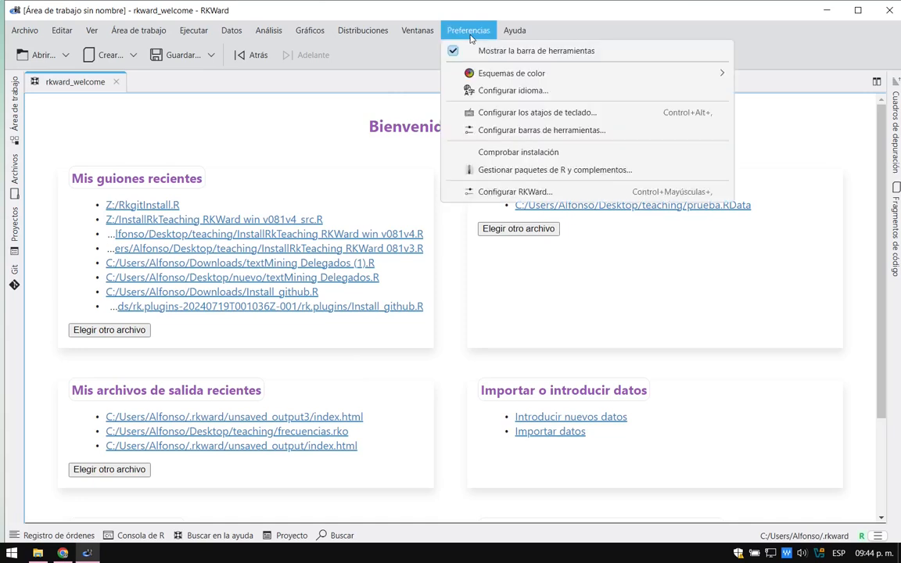
pyautogui.click(481, 171)
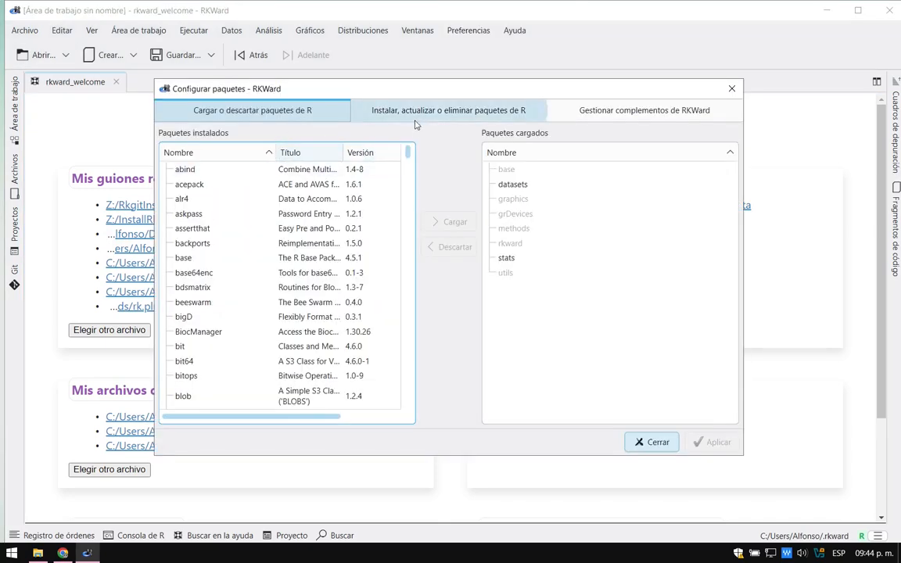
pyautogui.click(415, 119)
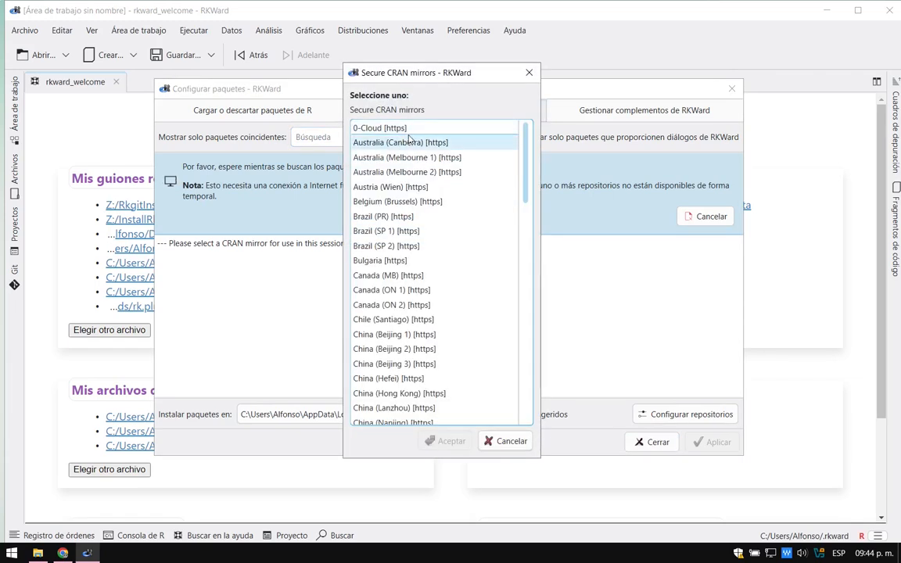
pyautogui.click(403, 131)
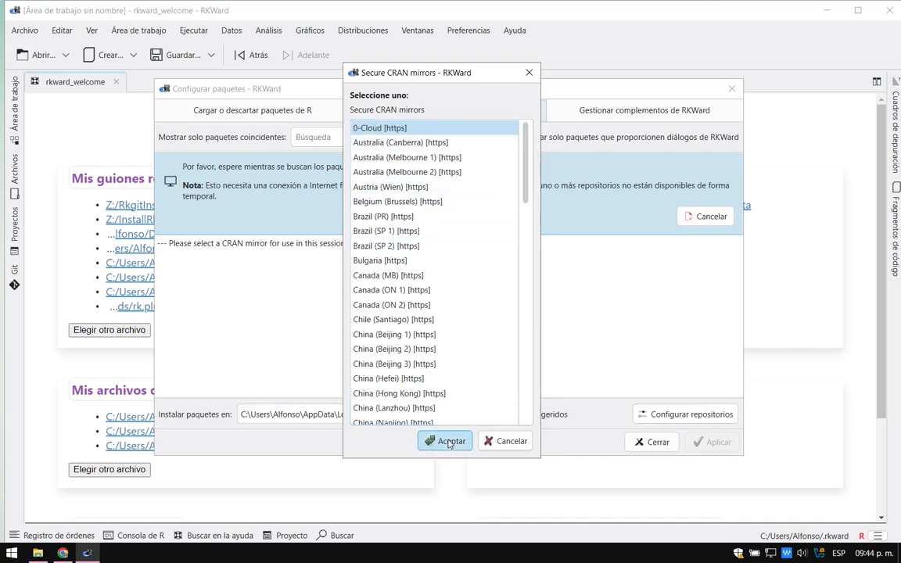
pyautogui.click(450, 443)
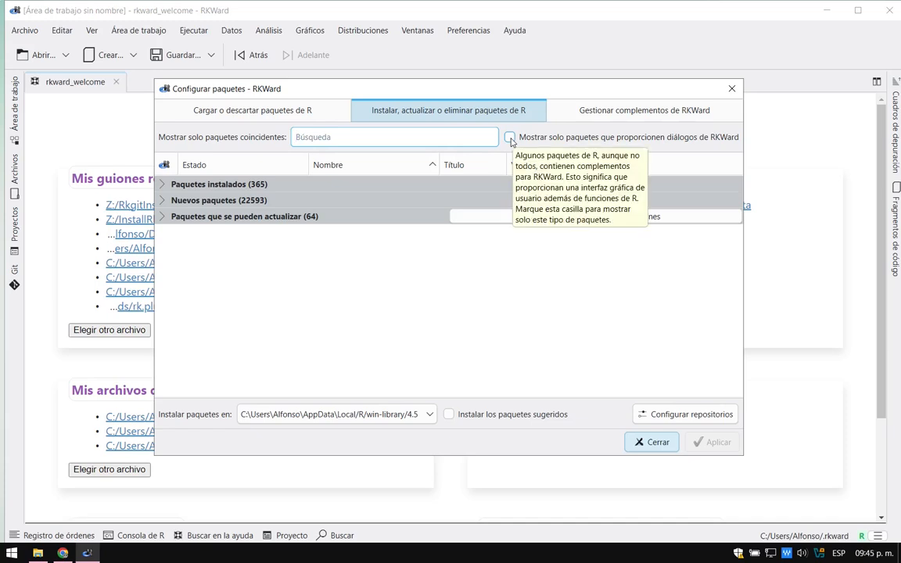
# - Restrict the list to packages that provide RKWard dialogs and install rk.forcats, rk.survey.design and rk.gtsummary
pyautogui.click(509, 137)
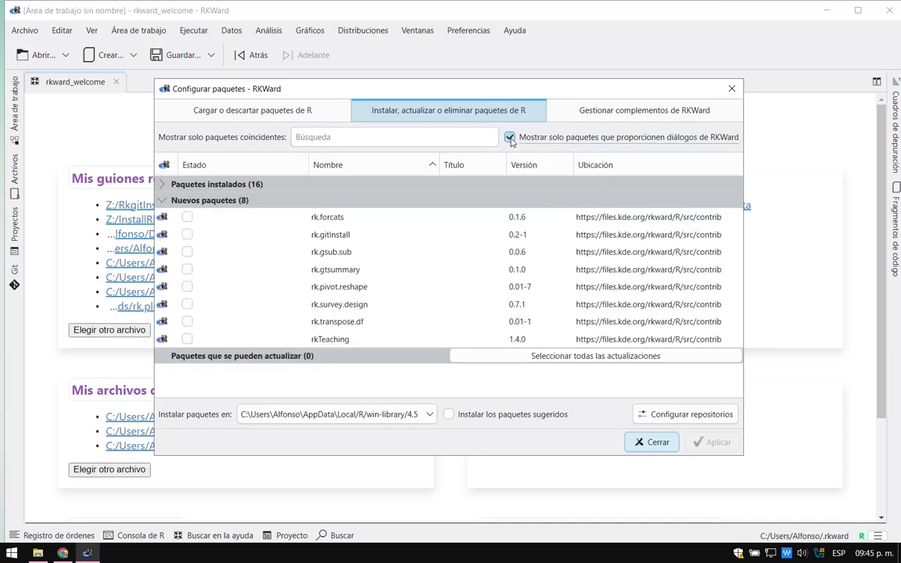
pyautogui.click(187, 217)
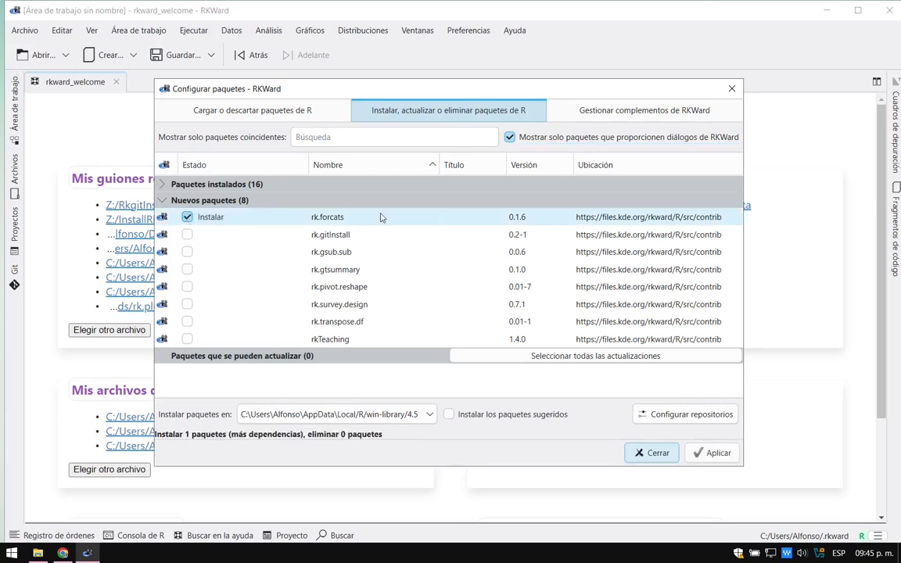
pyautogui.click(187, 305)
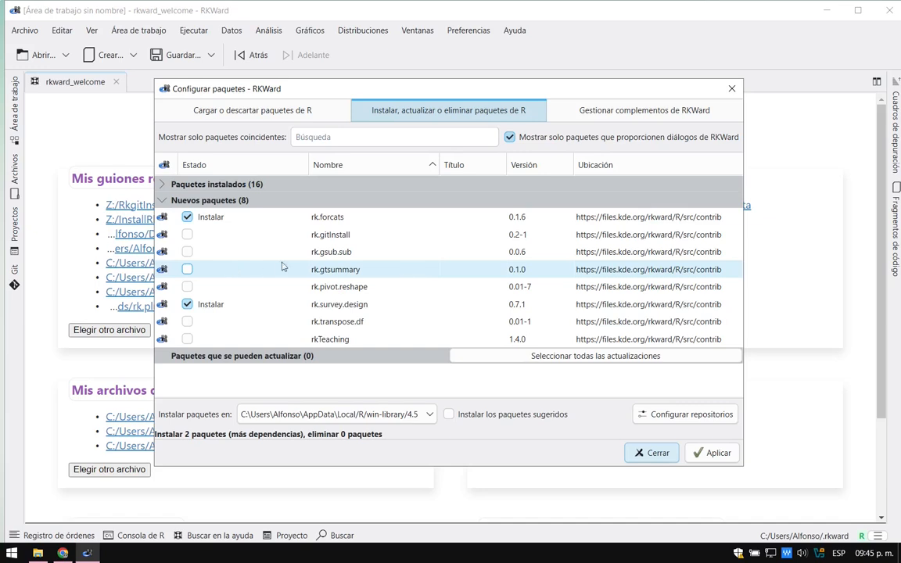
pyautogui.click(187, 269)
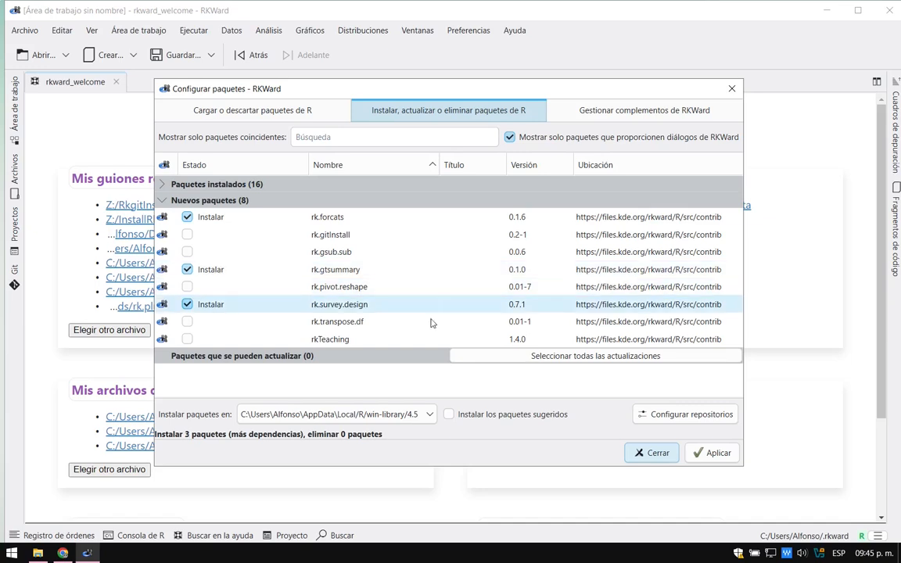
pyautogui.click(716, 456)
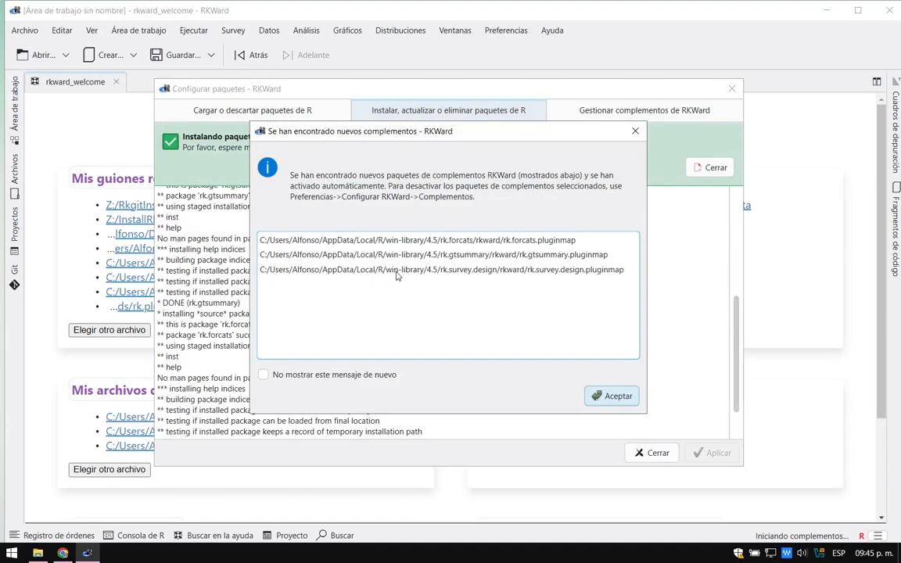
# - Accept the notice about the newly found plugins and close the package configuration
pyautogui.press('Return')
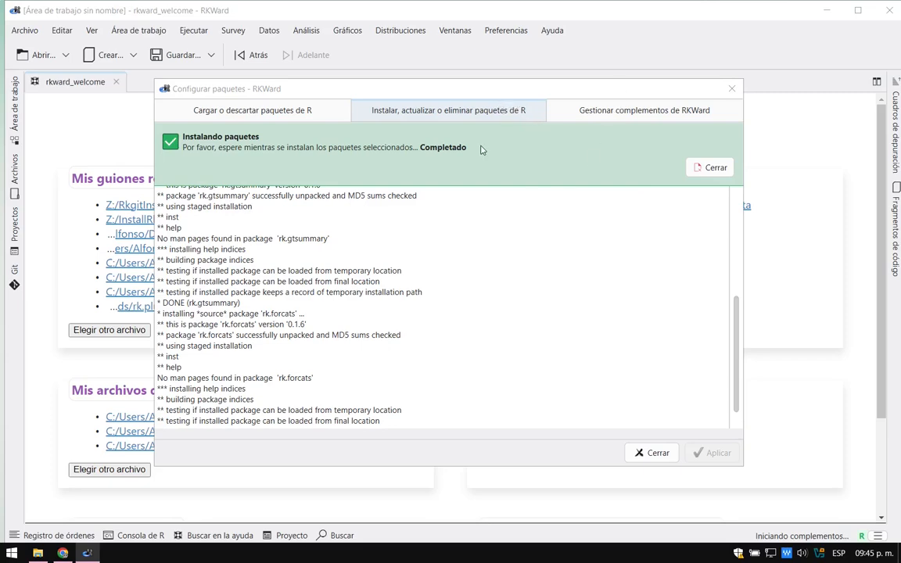
pyautogui.hotkey('alt', 'Tab')
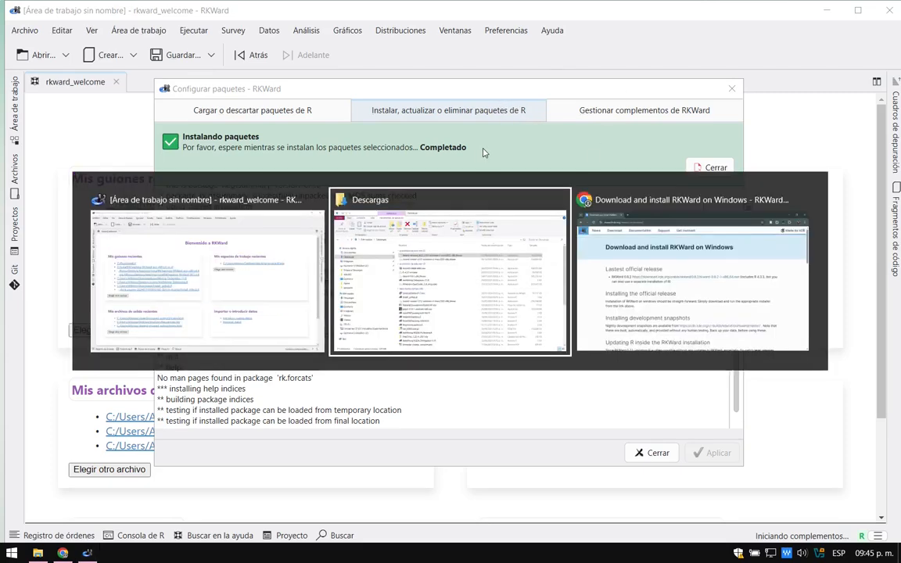
pyautogui.hotkey('alt', 'Tab')
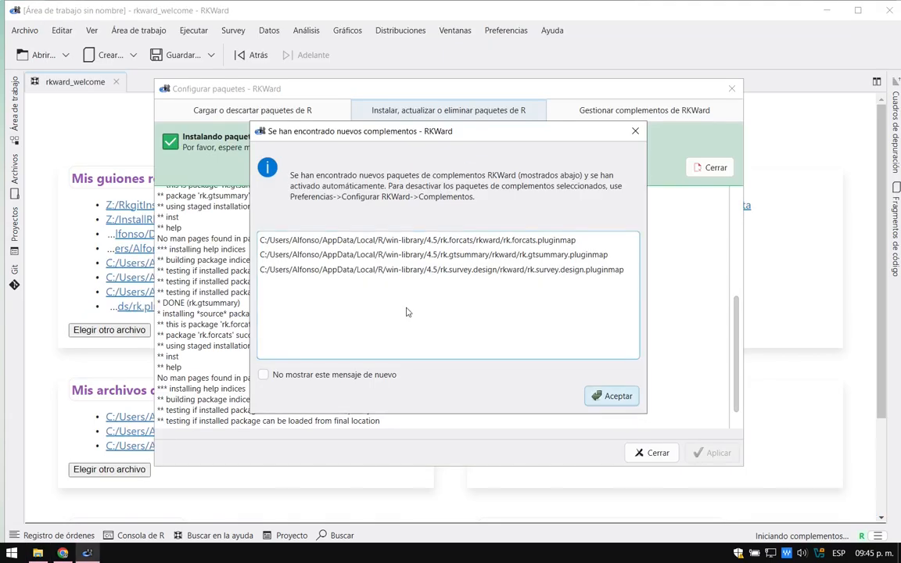
pyautogui.click(611, 396)
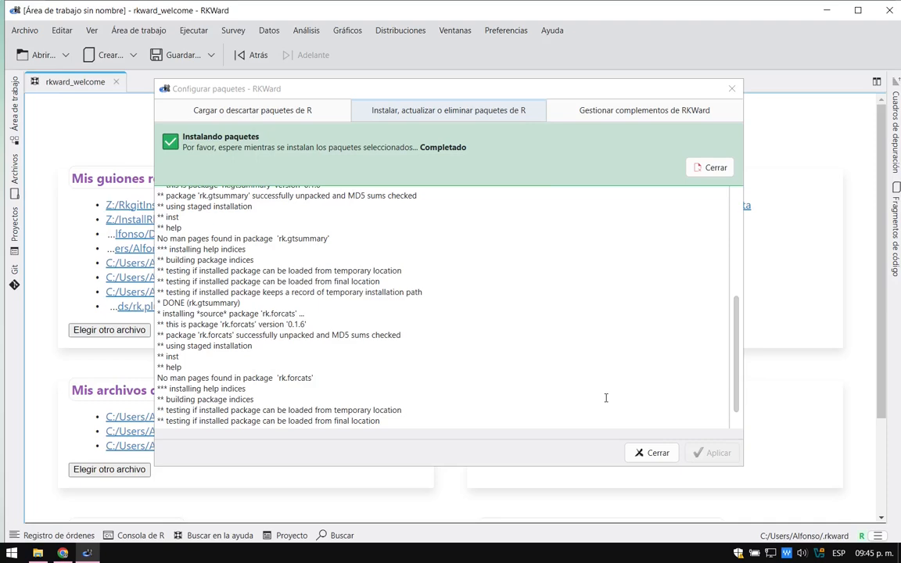
pyautogui.click(653, 454)
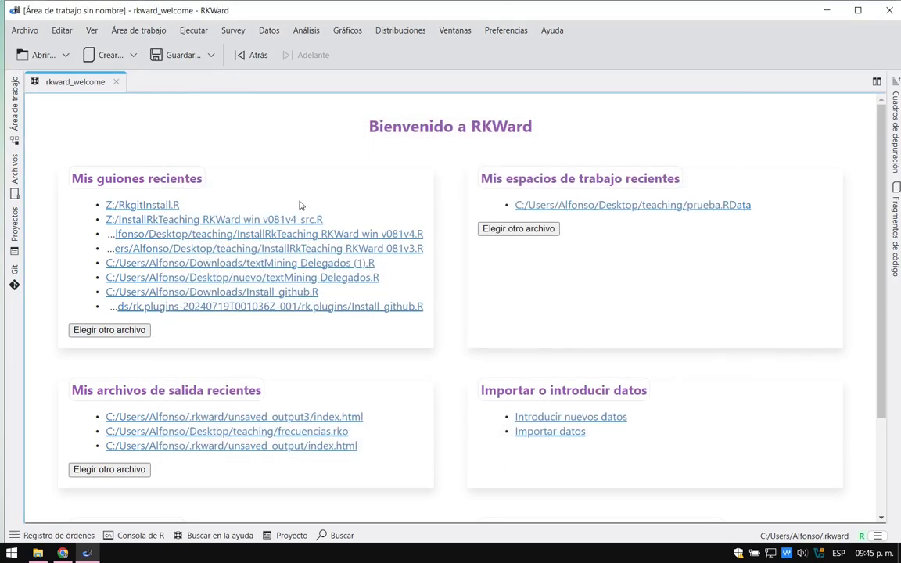
# - Examine the Survey, gt Summaries and Factor Tools (forcats) commands that the installed plugins provide
pyautogui.click(243, 34)
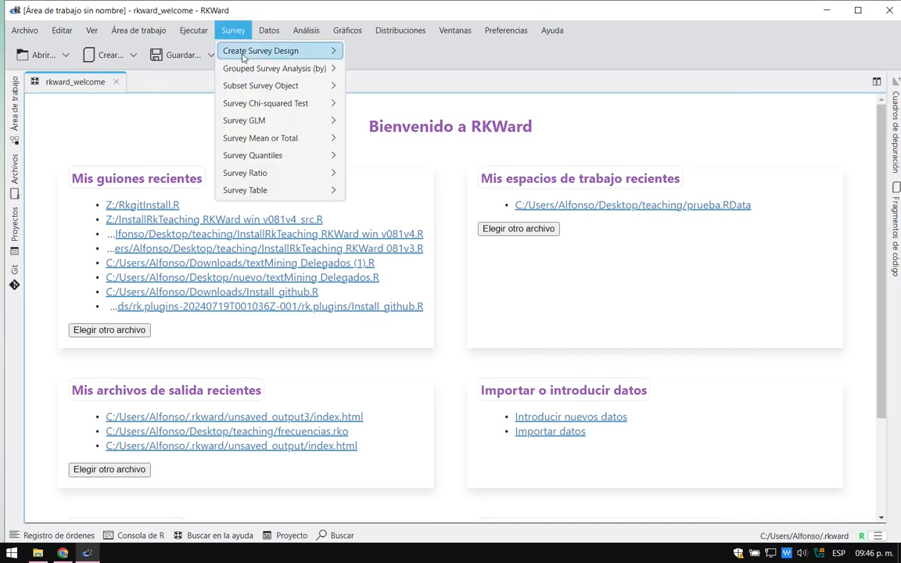
pyautogui.moveTo(248, 48)
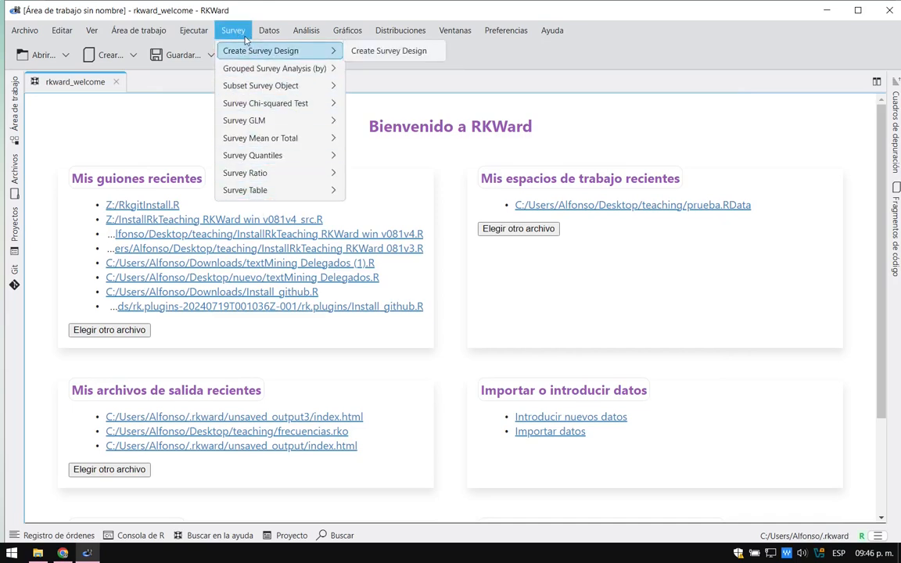
pyautogui.moveTo(312, 30)
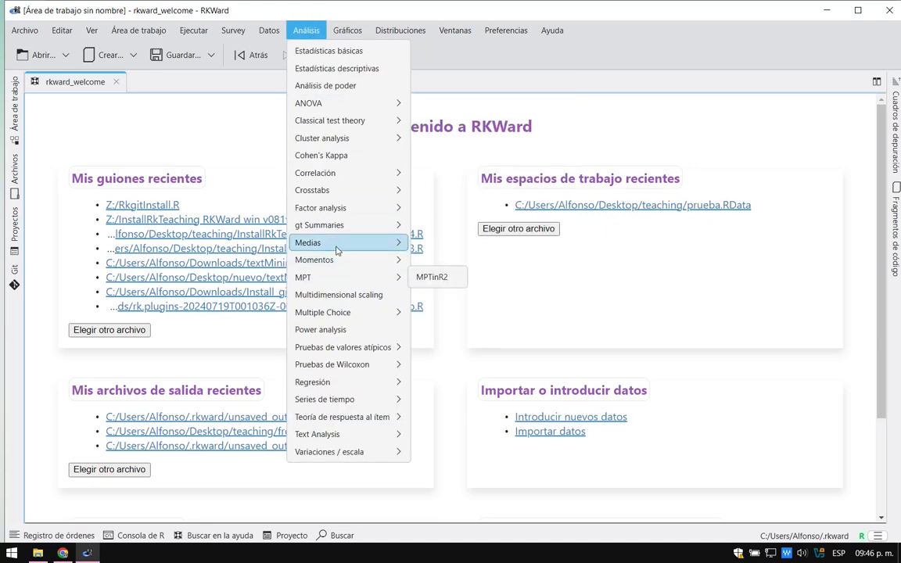
pyautogui.moveTo(384, 230)
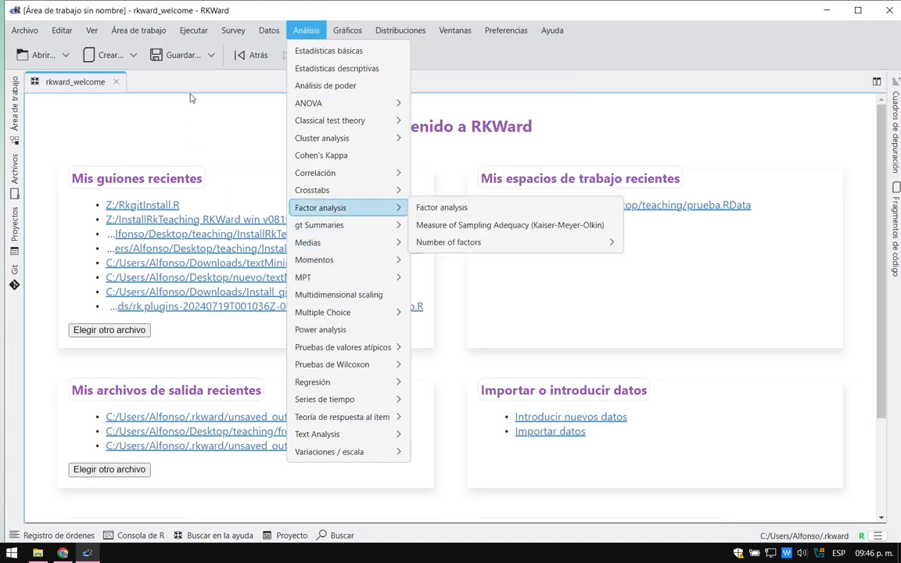
pyautogui.moveTo(276, 36)
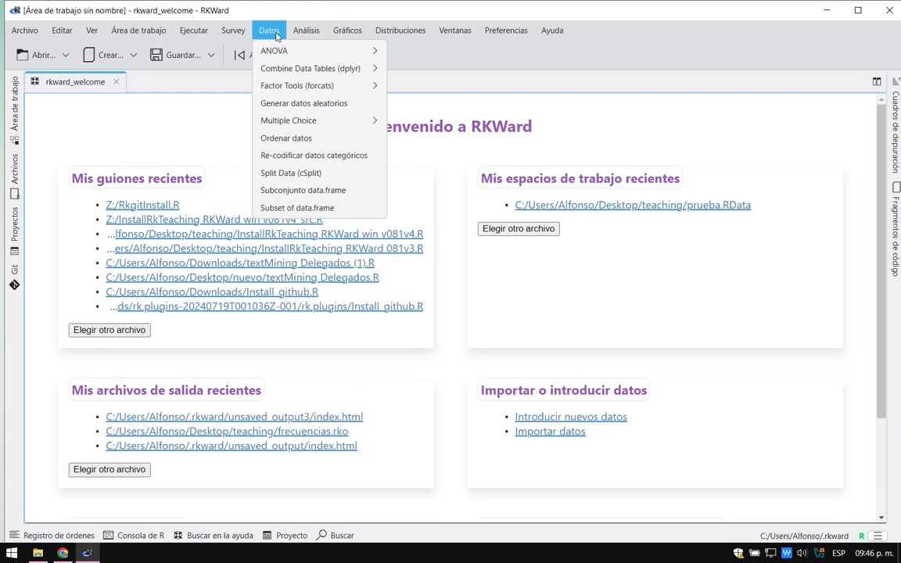
pyautogui.moveTo(258, 85)
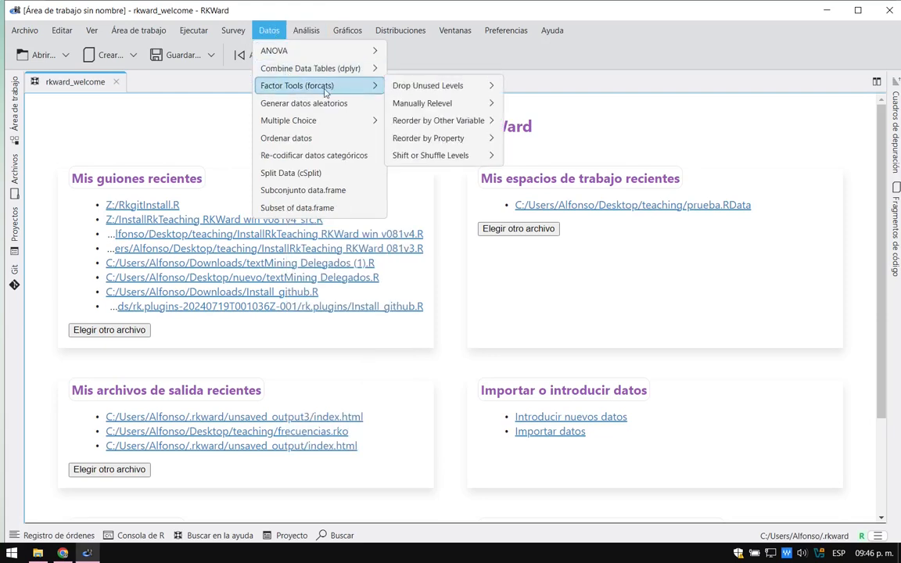
pyautogui.click(593, 67)
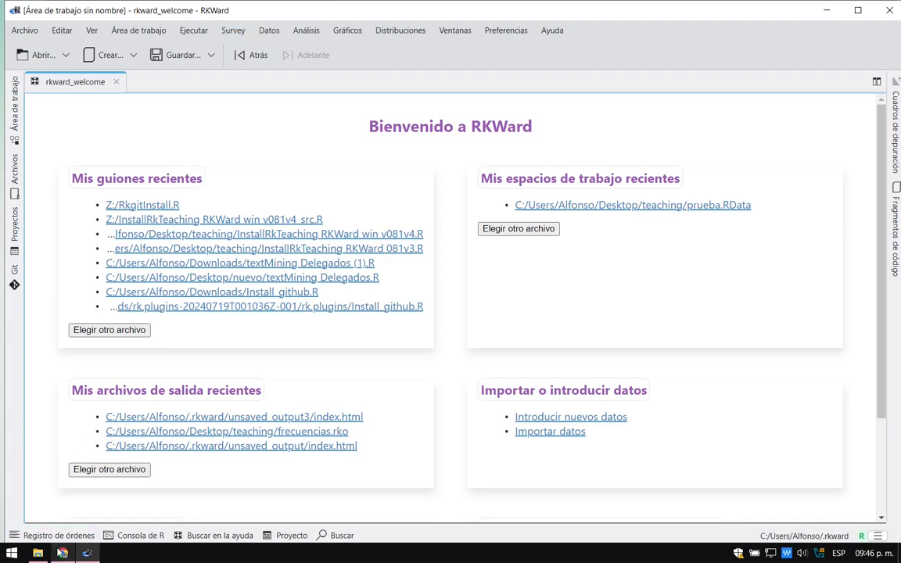
# - Switch to Chrome, search for "inegi enoe" in a new tab and open INEGI's Encuesta Nacional de Ocupación y Empleo (ENOE) page
pyautogui.moveTo(63, 553)
pyautogui.click(61, 528)
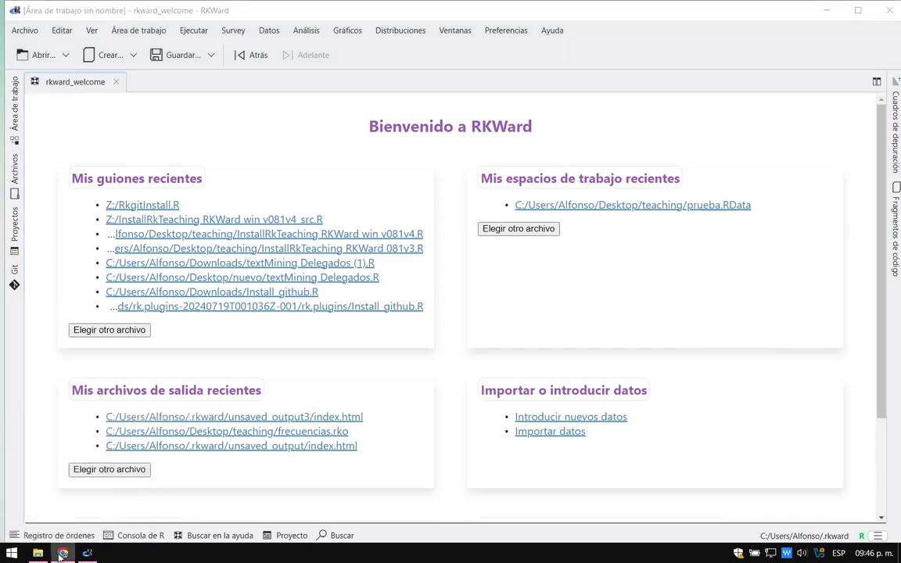
pyautogui.click(195, 14)
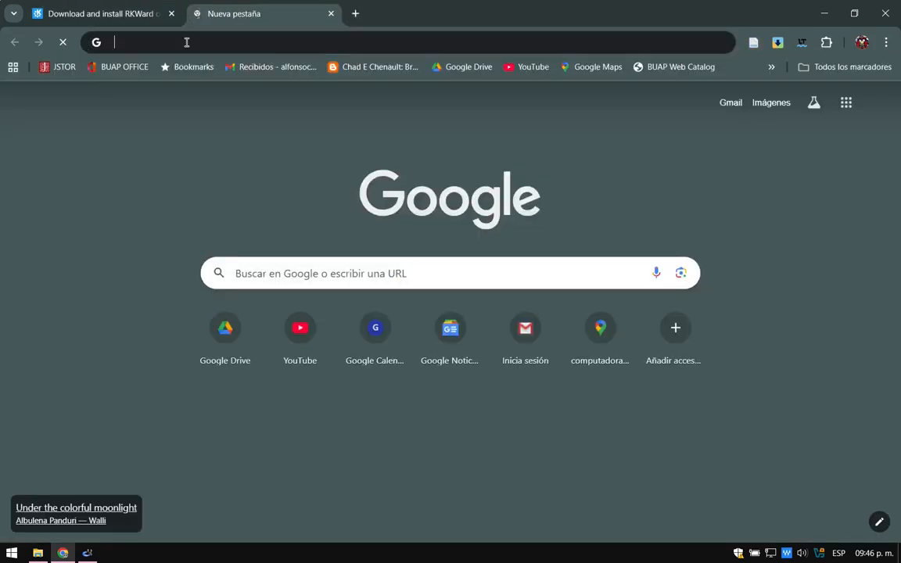
pyautogui.click(192, 49)
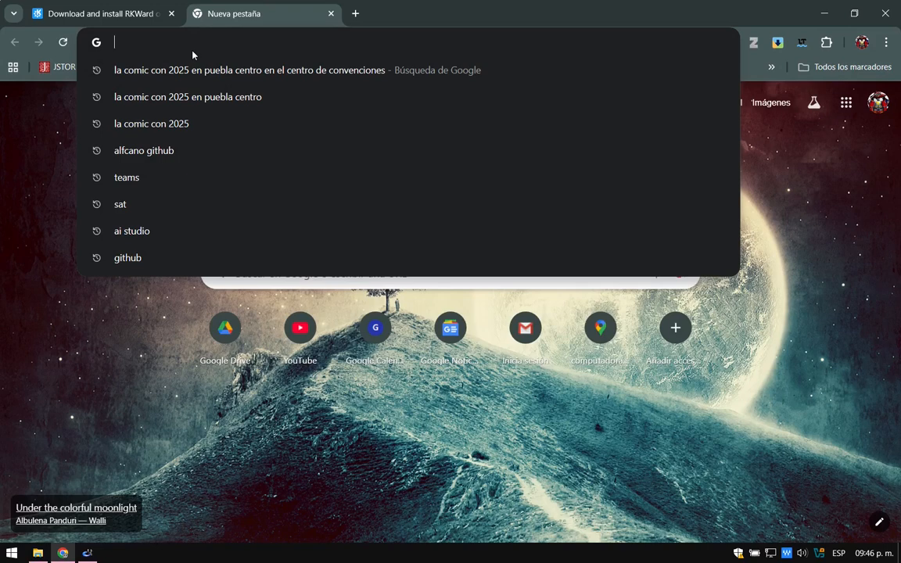
pyautogui.write('inegi')
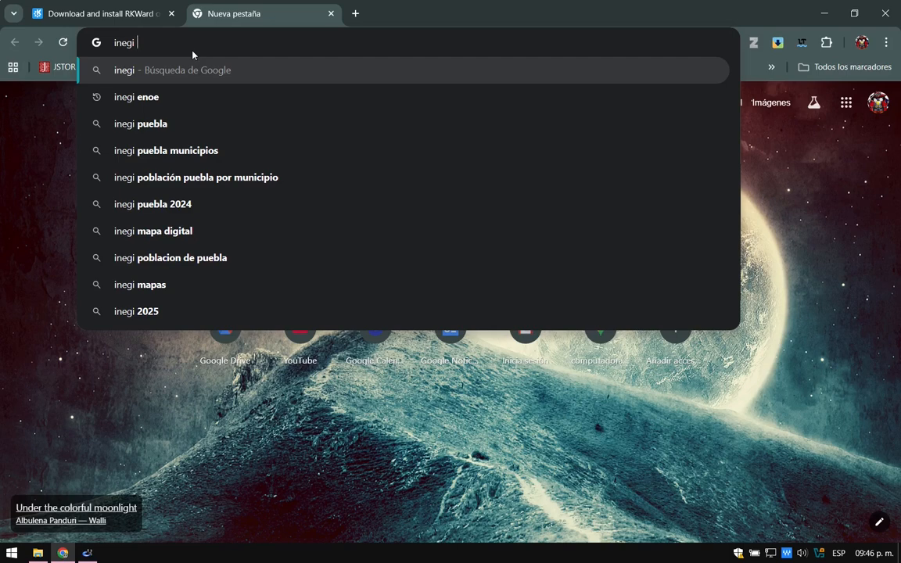
pyautogui.write('enoe')
pyautogui.press('Return')
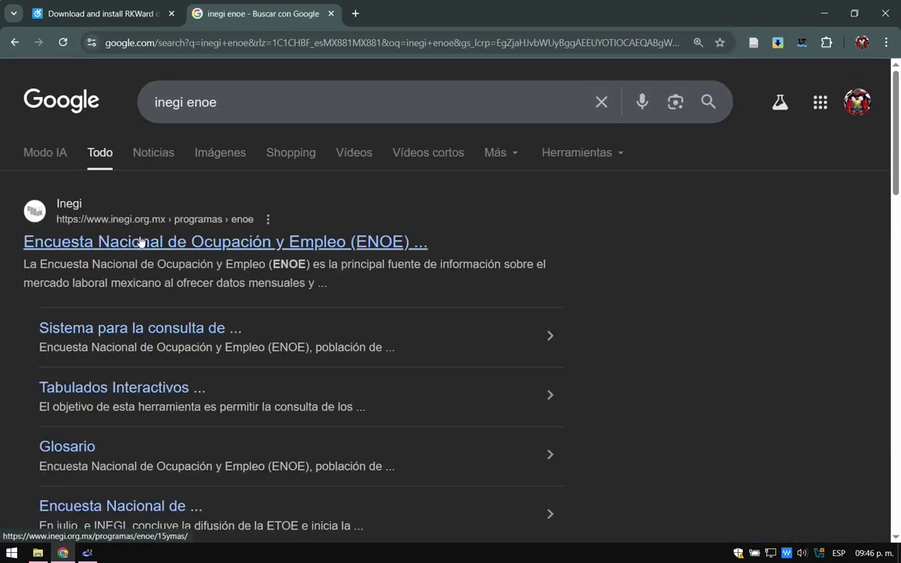
pyautogui.click(142, 246)
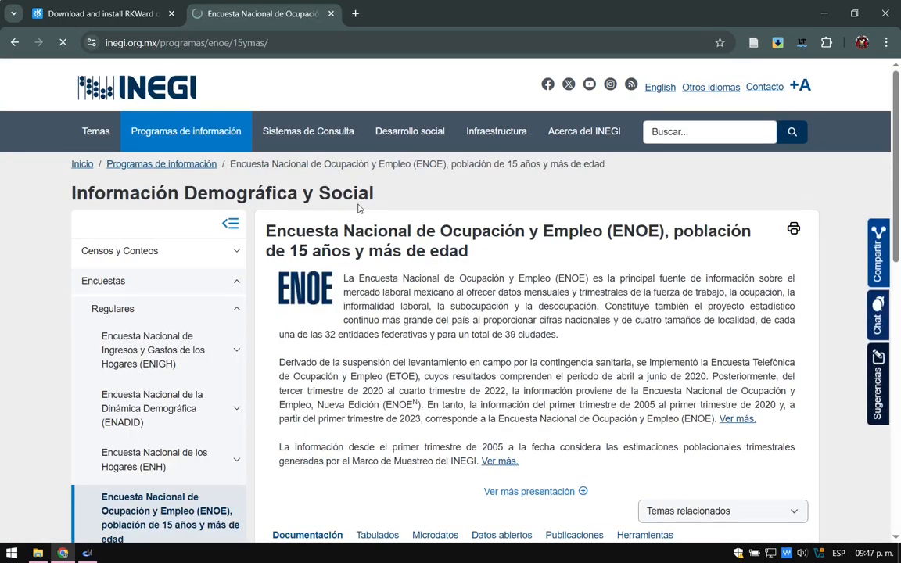
pyautogui.scroll(-4, 356, 208)
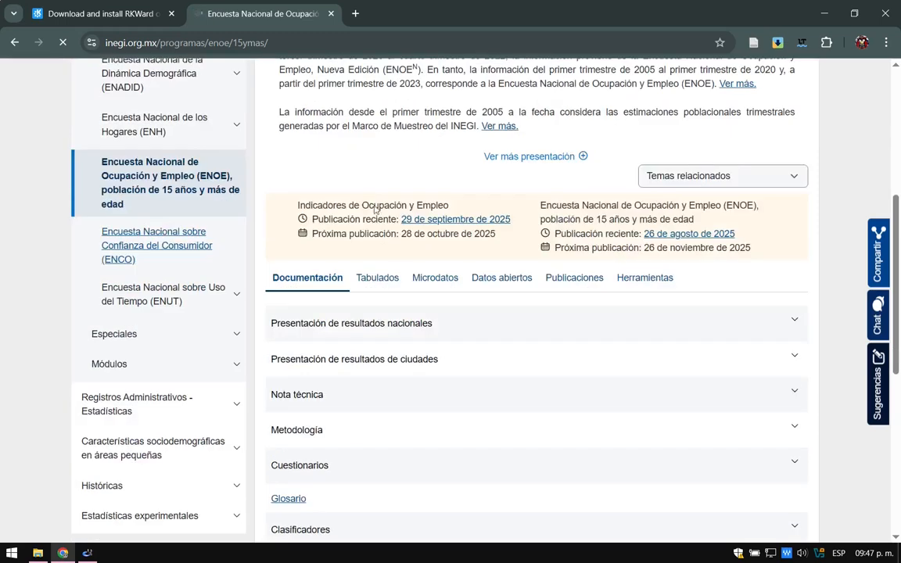
# - Download the ENOE microdata database for II Trimestre 2025 in SAV format
pyautogui.click(442, 278)
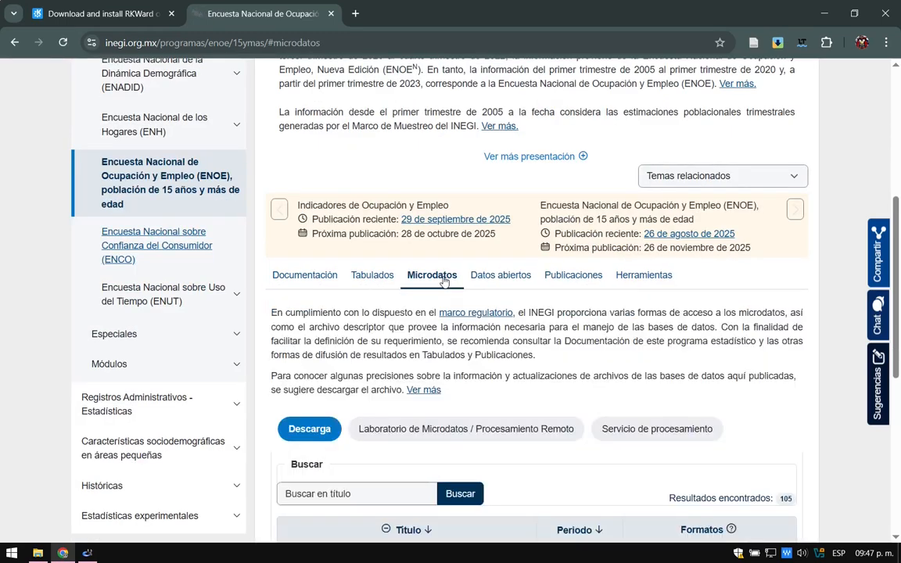
pyautogui.scroll(-4, 442, 281)
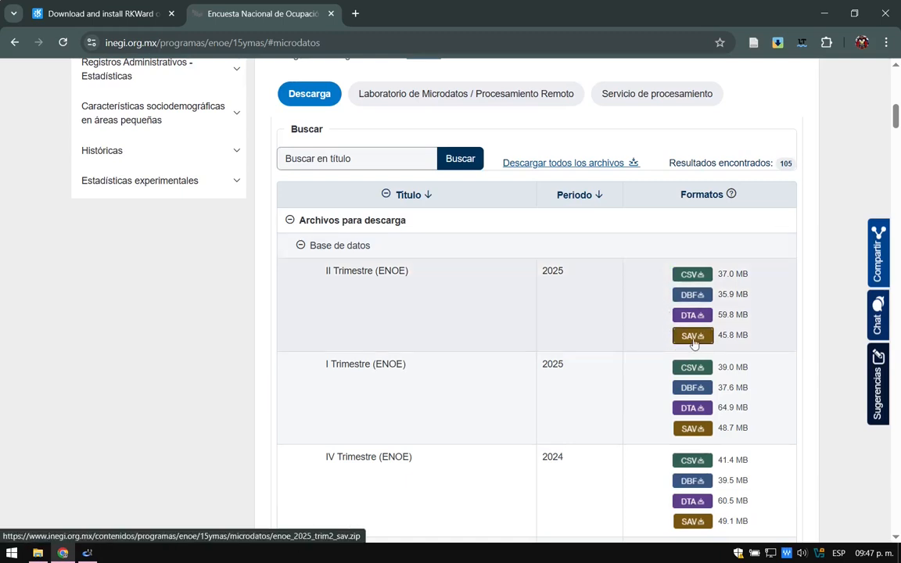
pyautogui.click(693, 336)
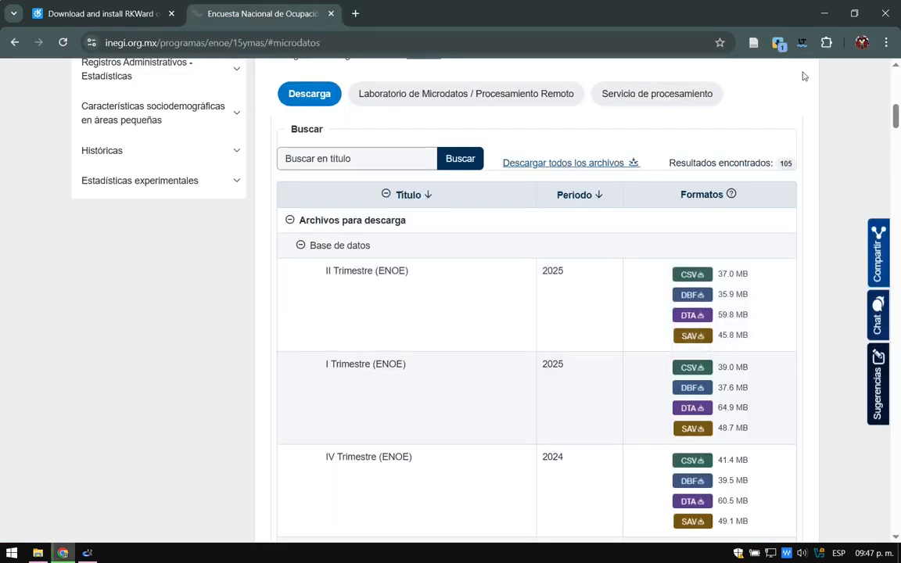
# - Locate the downloaded enoe_2025_trim2_sav.zip in its folder and open it to inspect the SAV files inside
pyautogui.click(780, 44)
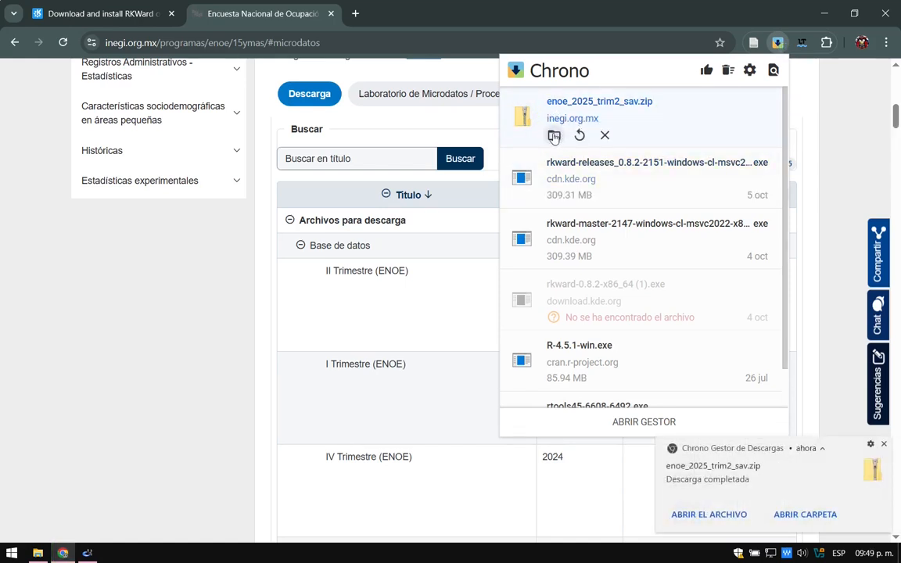
pyautogui.click(553, 137)
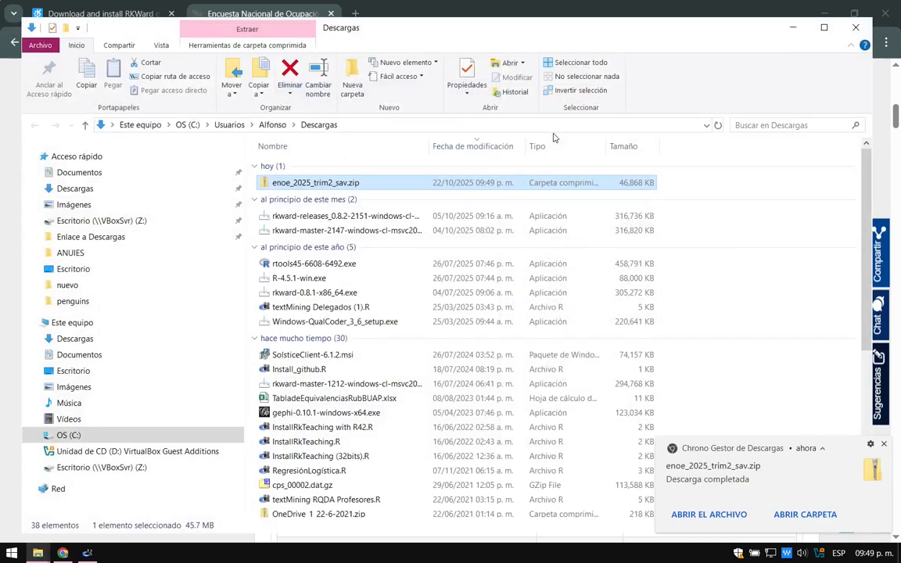
pyautogui.doubleClick(267, 186)
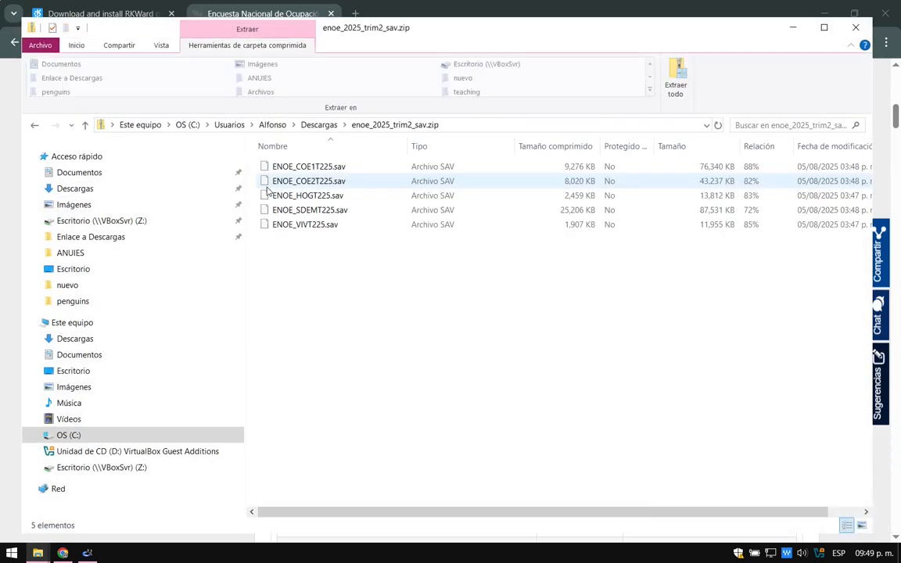
pyautogui.click(322, 227)
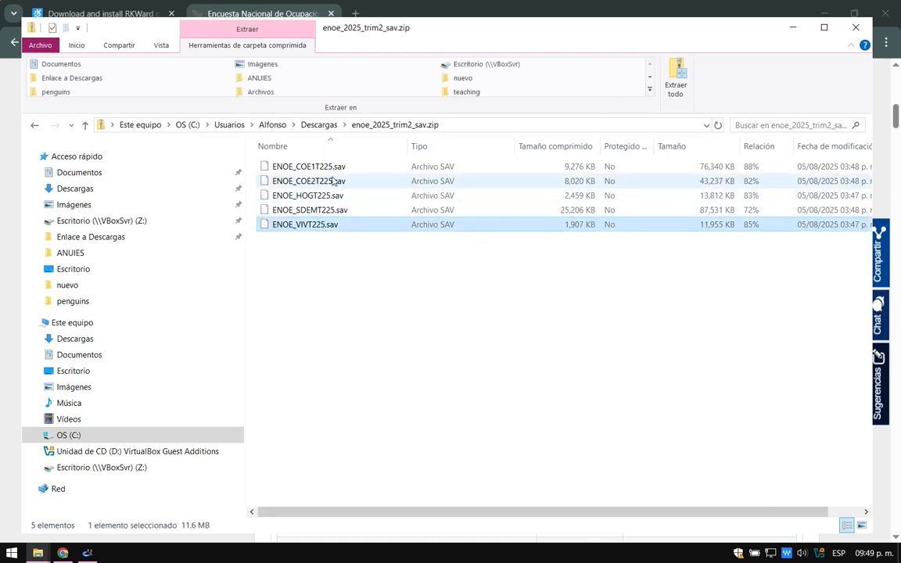
pyautogui.click(299, 168)
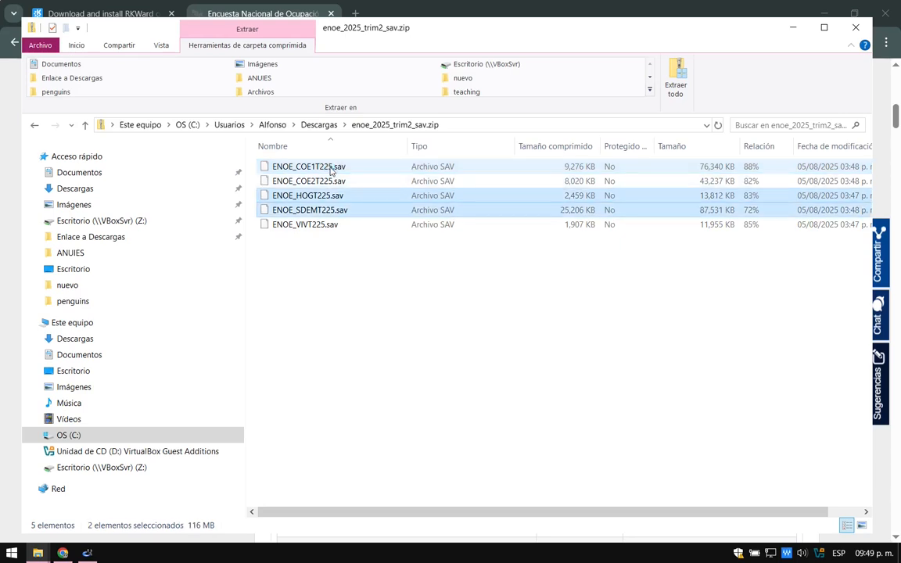
pyautogui.click(325, 254)
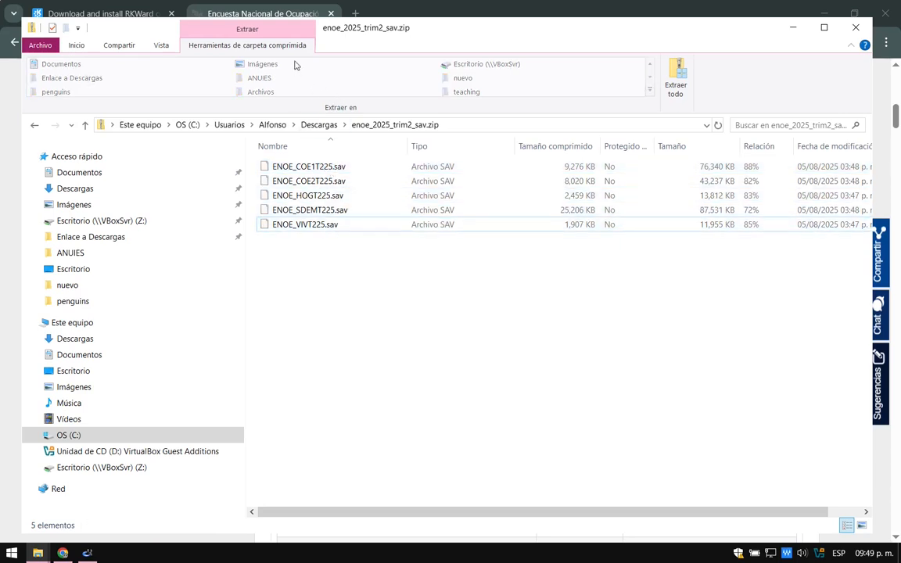
# - Extract all files of the archive into a new desktop folder named ENOE
pyautogui.click(676, 78)
pyautogui.click(587, 218)
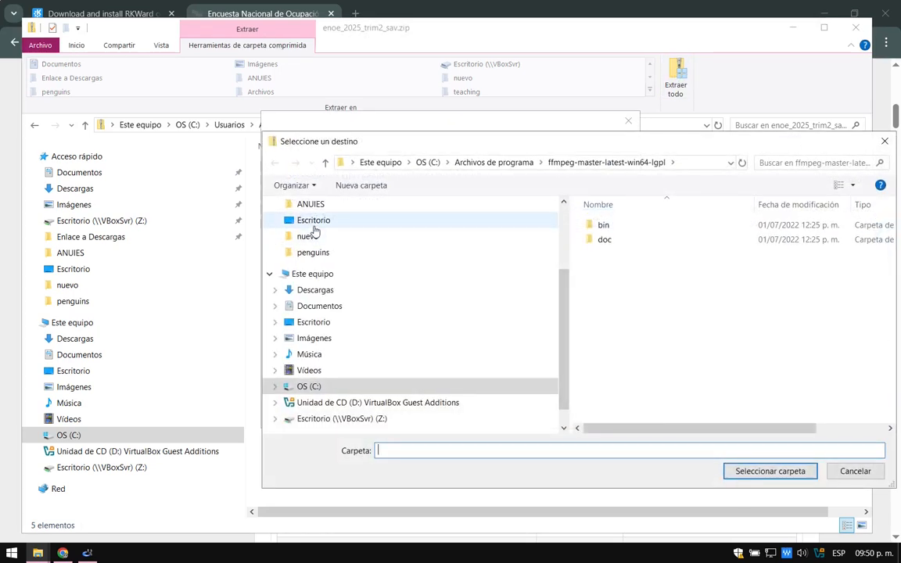
pyautogui.click(312, 223)
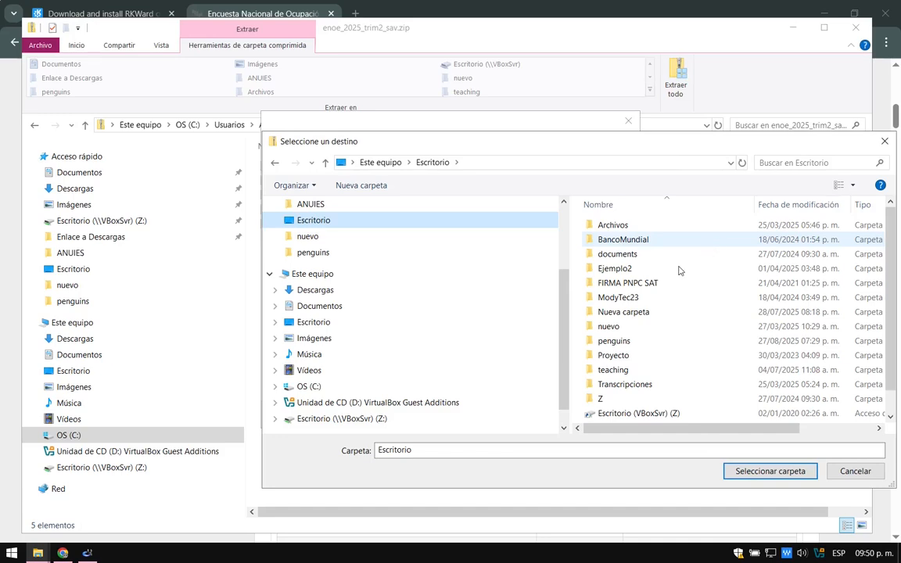
pyautogui.moveTo(618, 148); pyautogui.dragTo(398, 119)
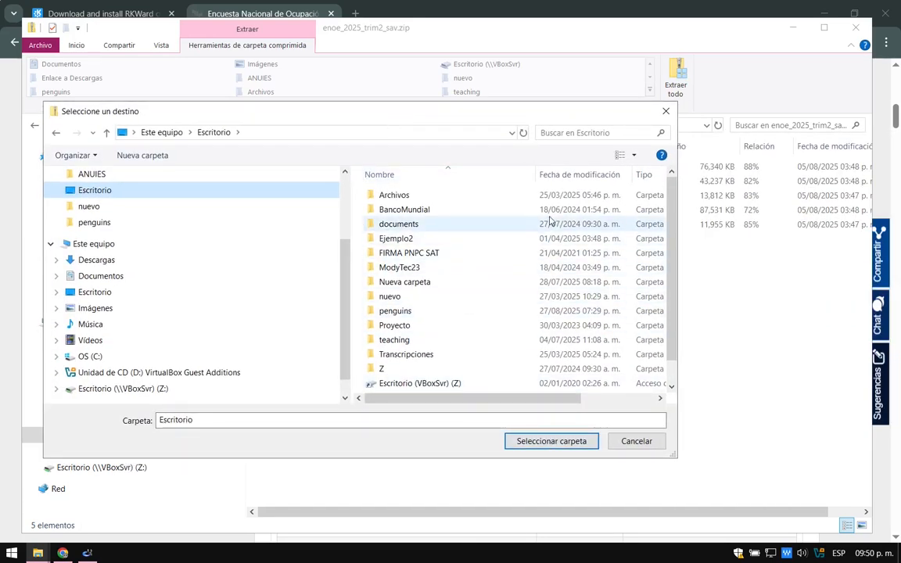
pyautogui.rightClick(525, 194)
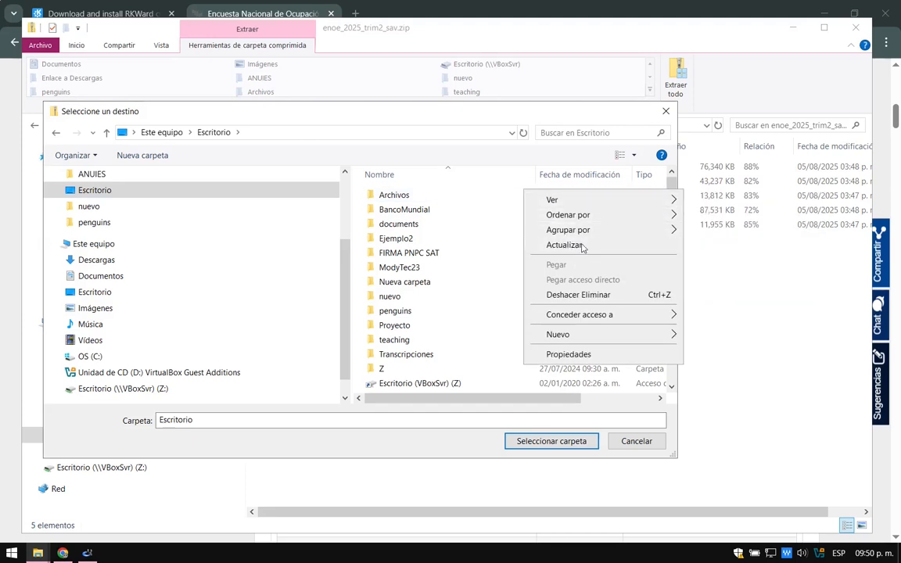
pyautogui.moveTo(600, 208)
pyautogui.moveTo(618, 334)
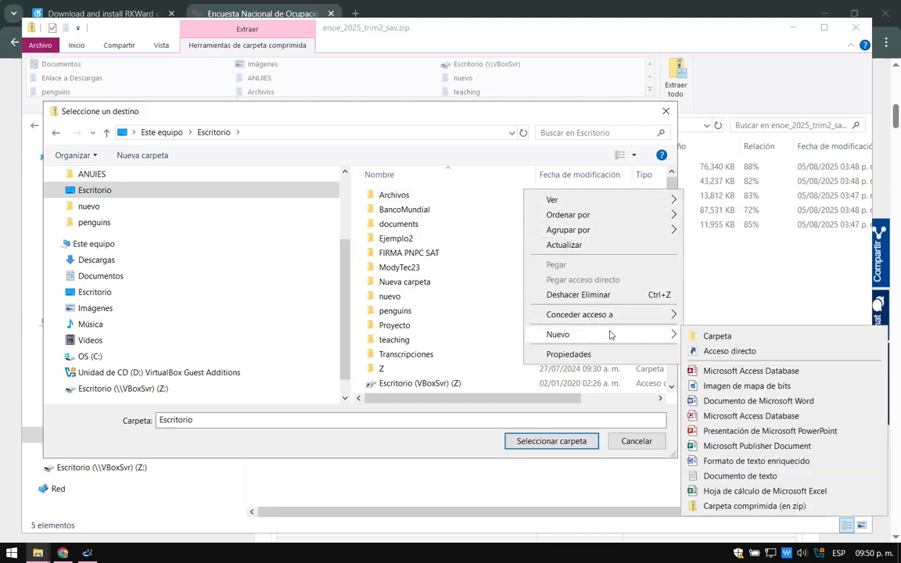
pyautogui.click(710, 338)
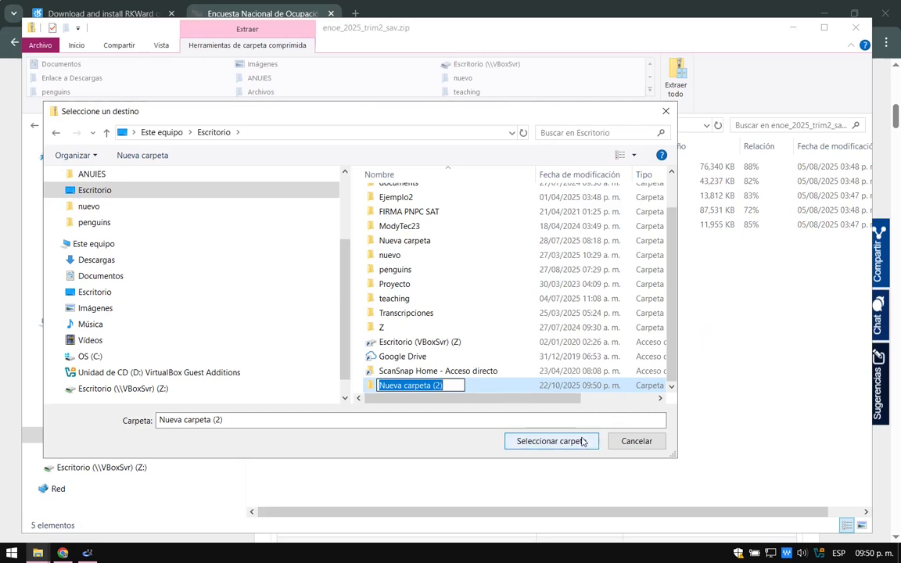
pyautogui.write('ENOE')
pyautogui.press('Return')
pyautogui.press('Return')
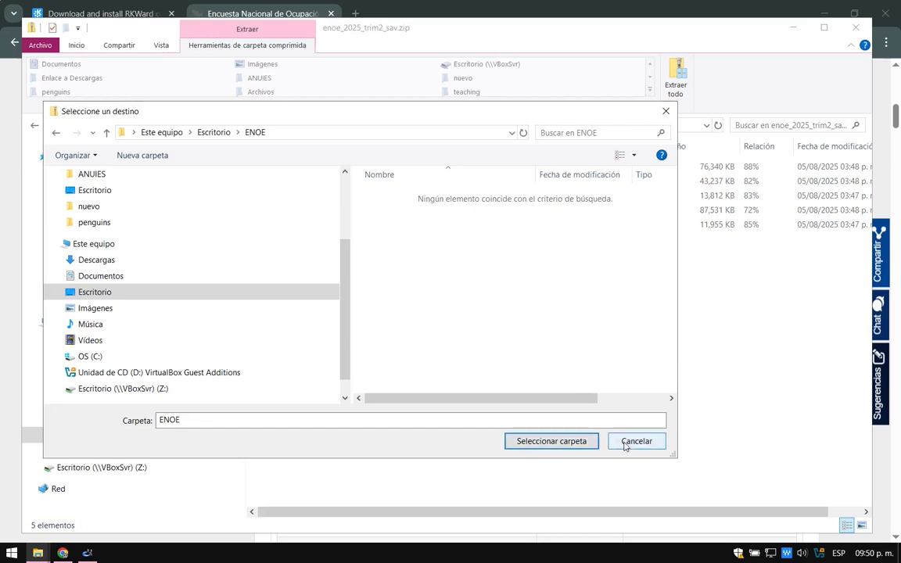
pyautogui.click(553, 445)
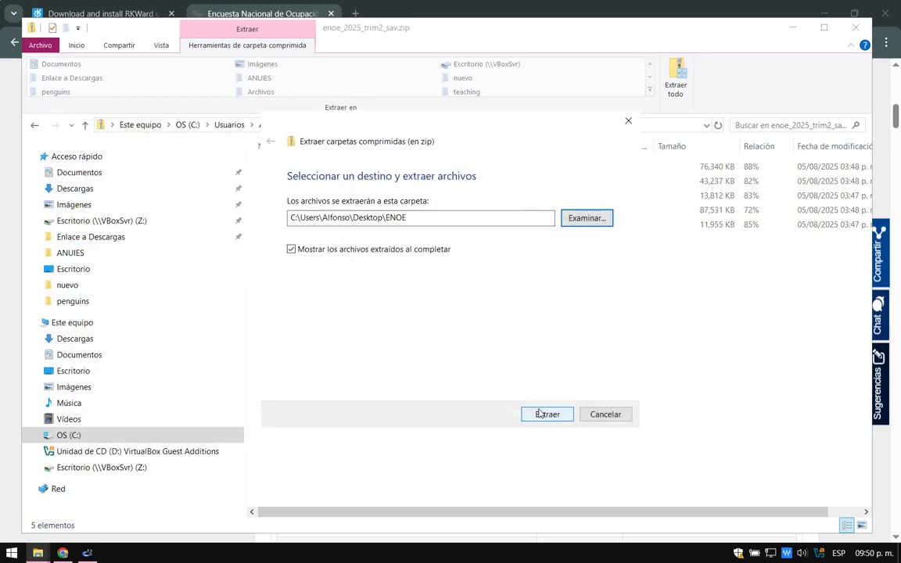
pyautogui.click(545, 415)
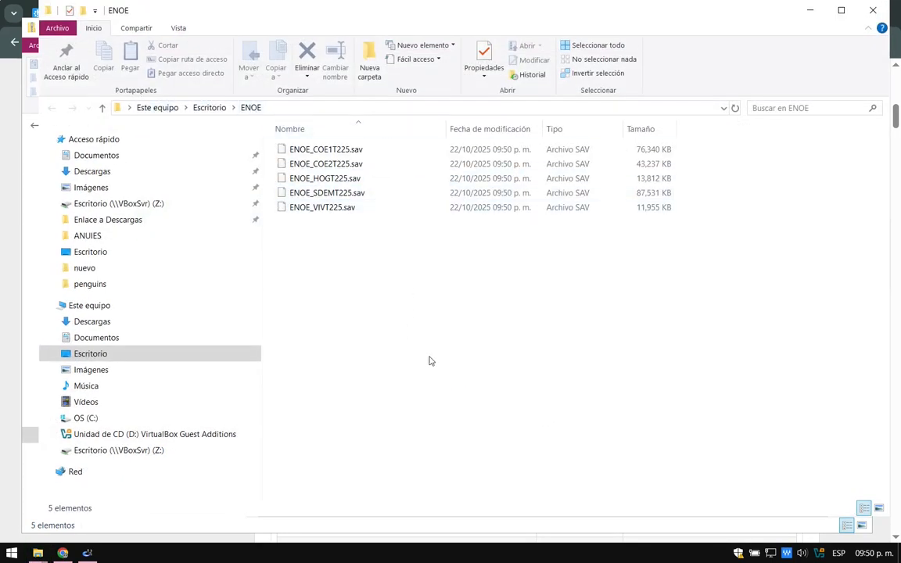
# - Switch to RKWard, maximize its window and open the SPSS file import dialog
pyautogui.click(327, 192)
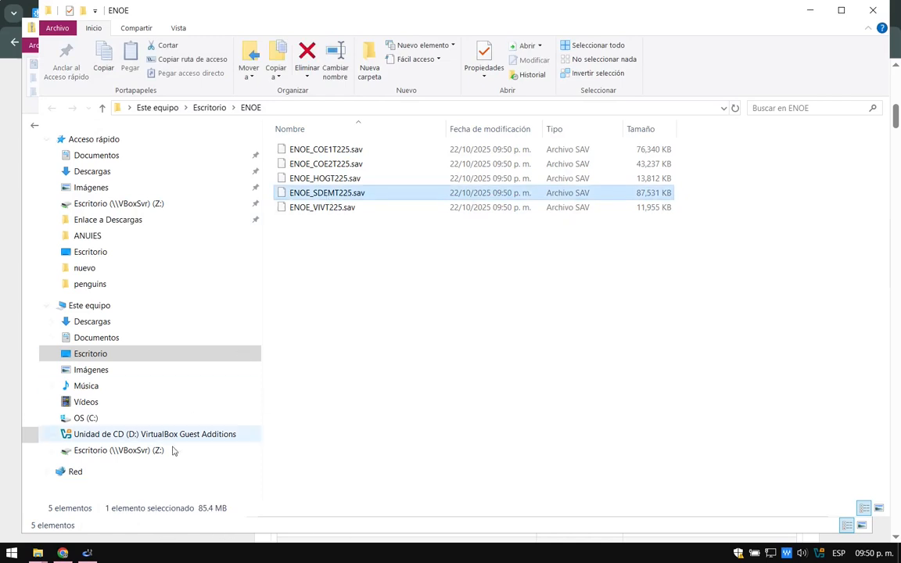
pyautogui.click(88, 554)
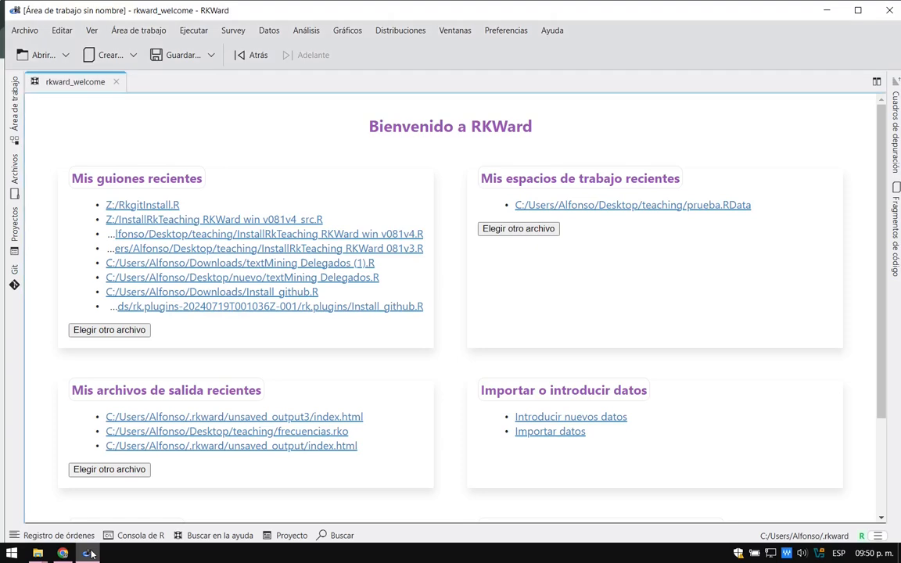
pyautogui.click(859, 11)
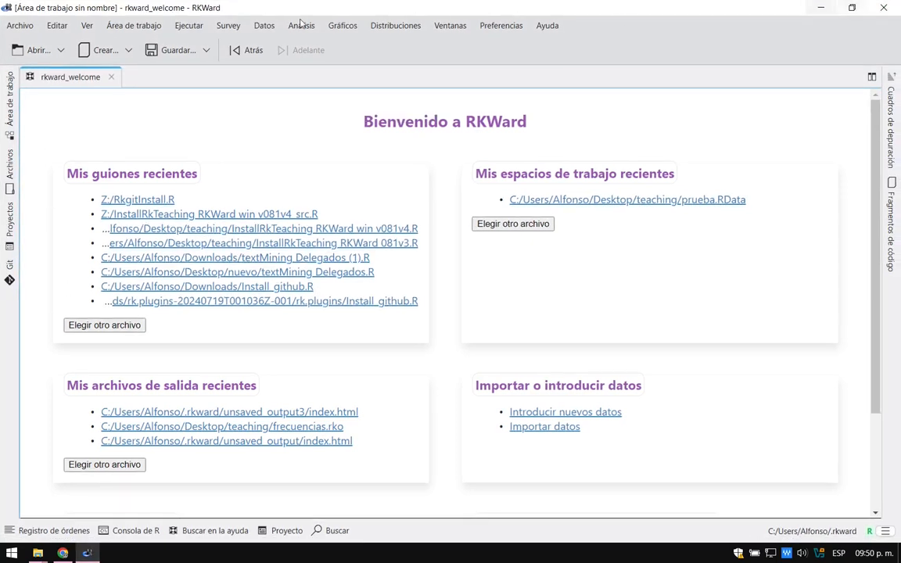
pyautogui.click(23, 31)
pyautogui.moveTo(38, 120)
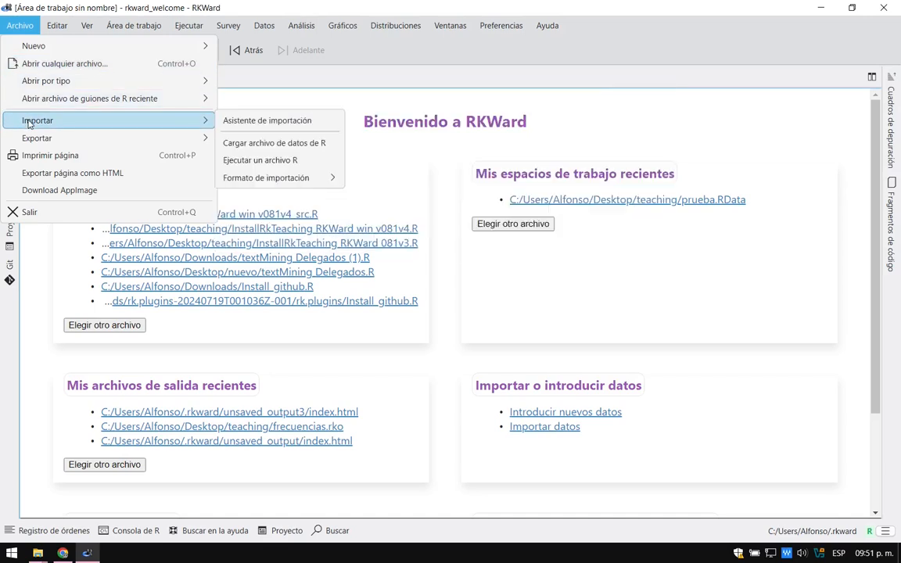
pyautogui.moveTo(283, 179)
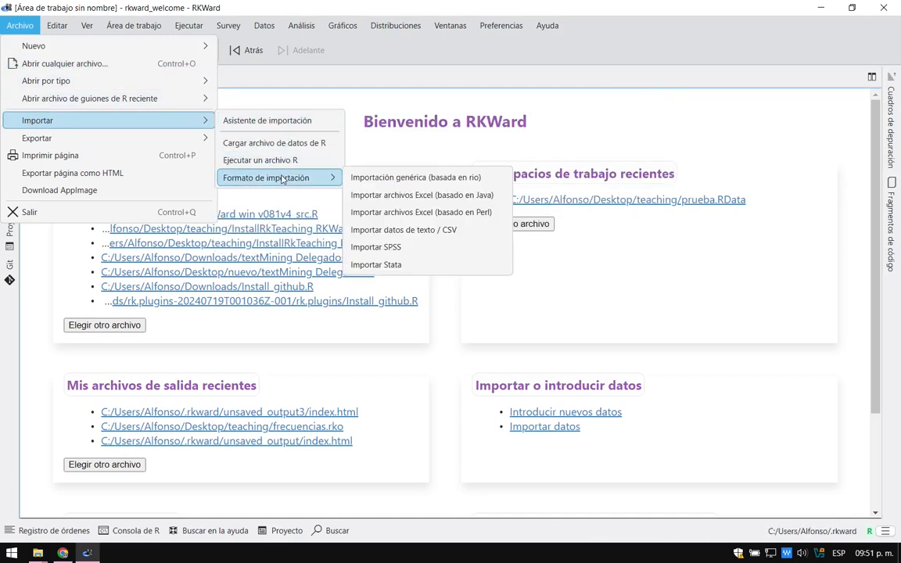
pyautogui.click(429, 248)
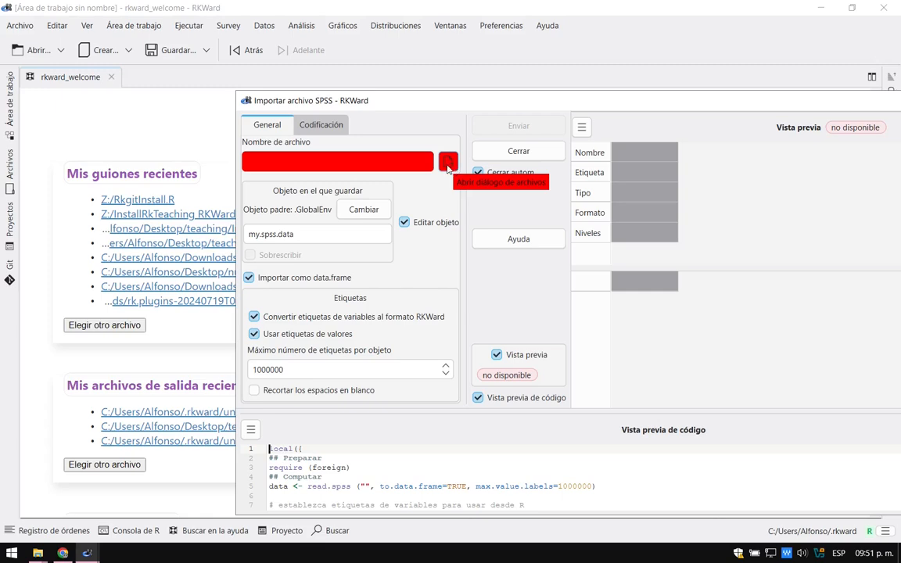
# - Choose ENOE_SDEMT225.sav from the ENOE folder on the desktop as the file to import
pyautogui.click(449, 163)
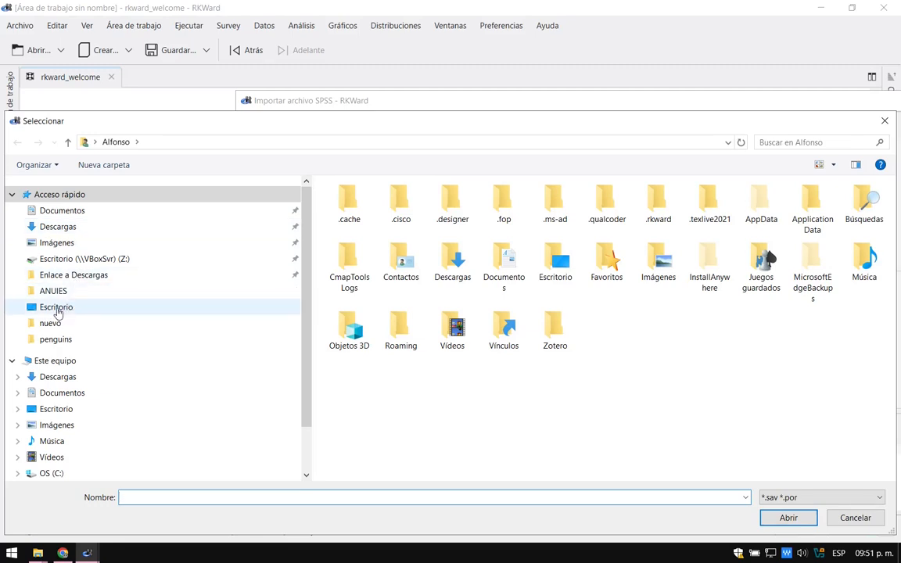
pyautogui.click(56, 307)
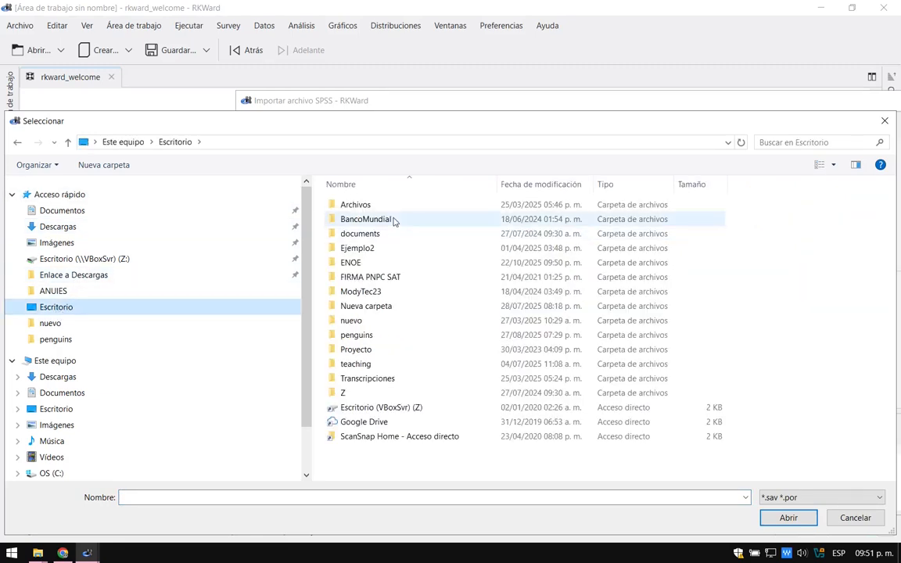
pyautogui.doubleClick(351, 263)
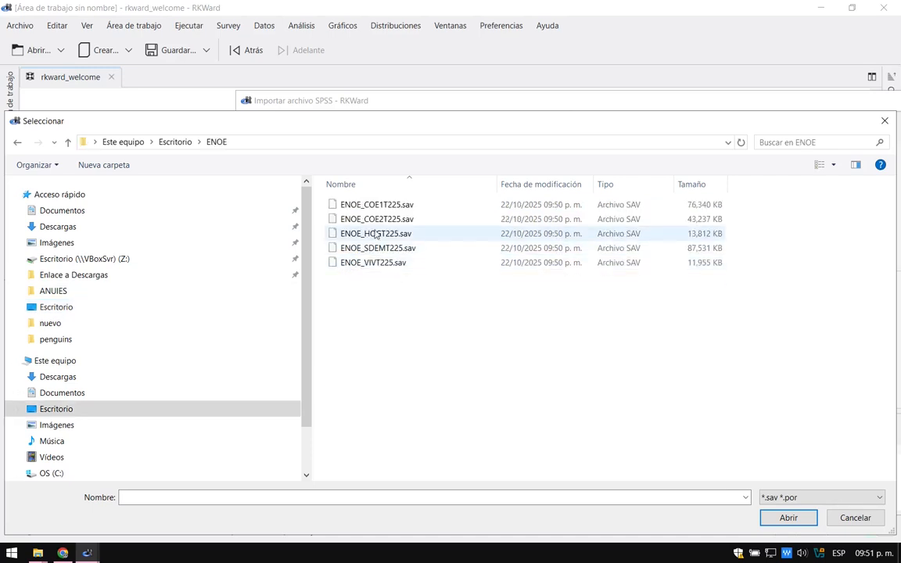
pyautogui.click(389, 250)
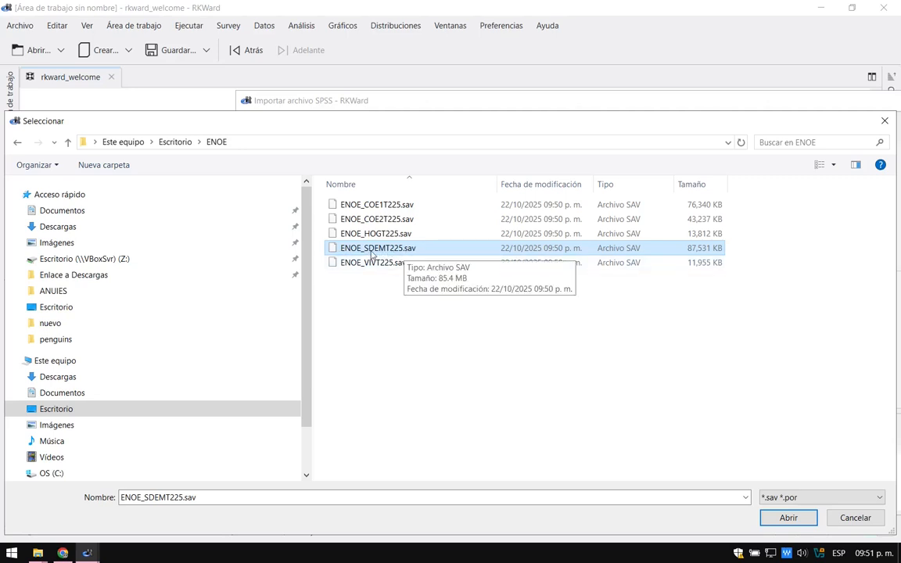
pyautogui.click(785, 520)
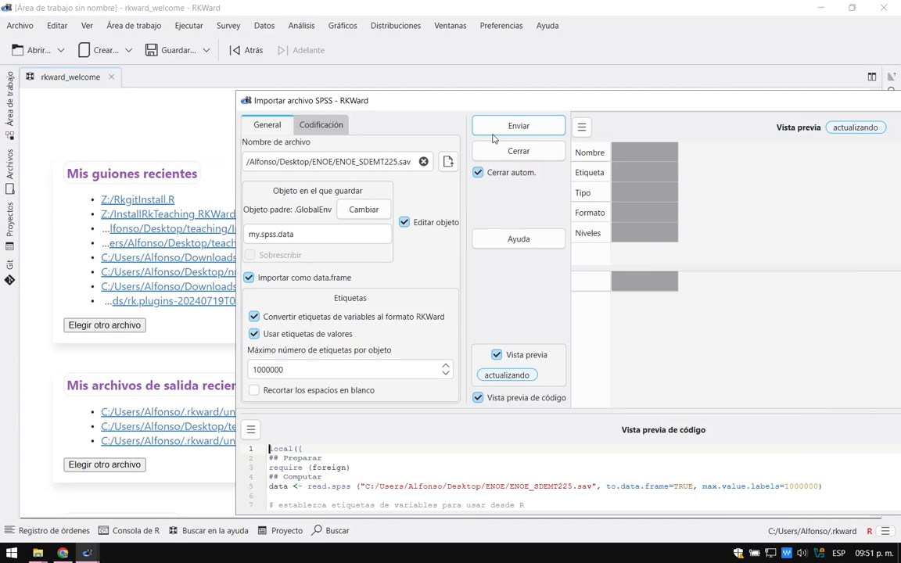
# - Review the import preview, import the file as the data frame my.spss.data and continue to editing the large object
pyautogui.moveTo(559, 98); pyautogui.dragTo(368, 46)
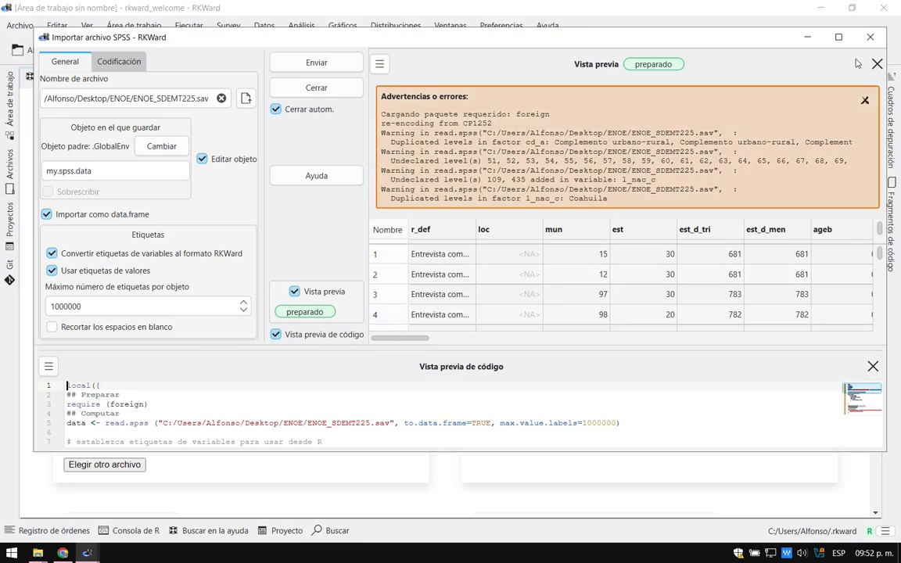
pyautogui.click(865, 100)
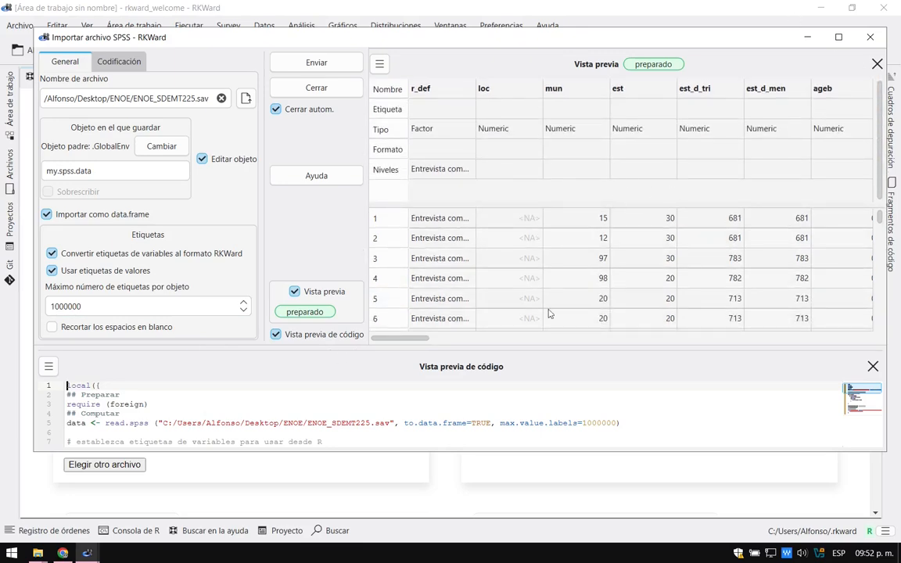
pyautogui.moveTo(420, 340)
pyautogui.mouseDown()
pyautogui.moveTo(810, 342)
pyautogui.moveTo(409, 343)
pyautogui.mouseUp()
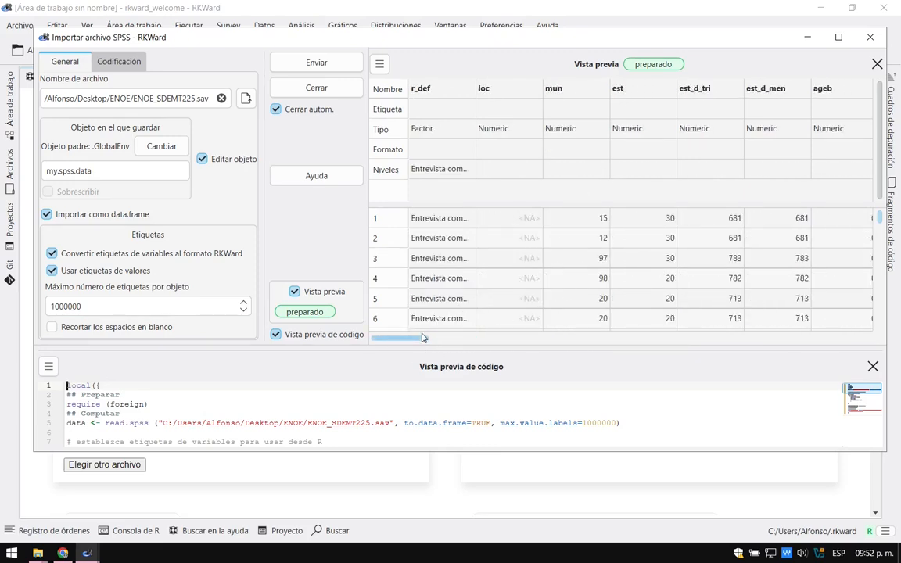
pyautogui.moveTo(419, 342); pyautogui.dragTo(458, 341)
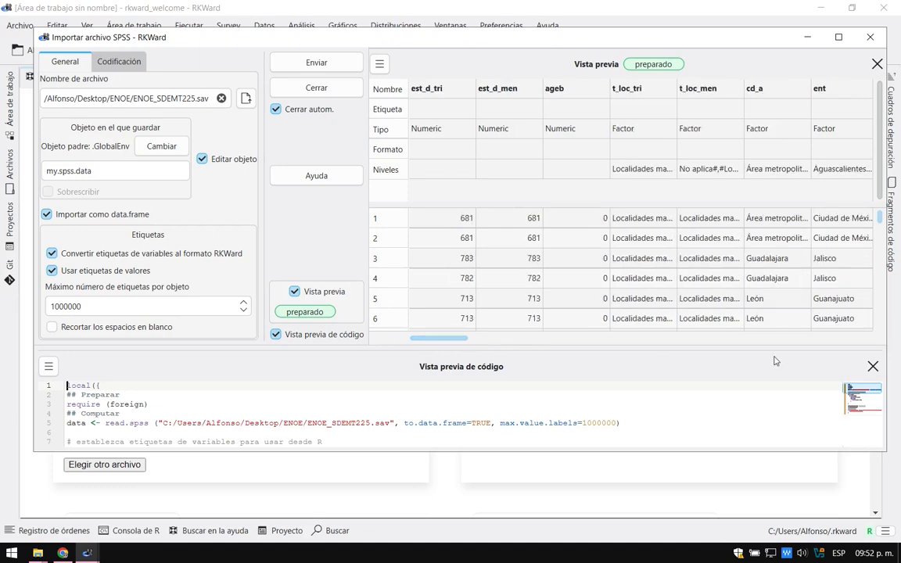
pyautogui.click(319, 71)
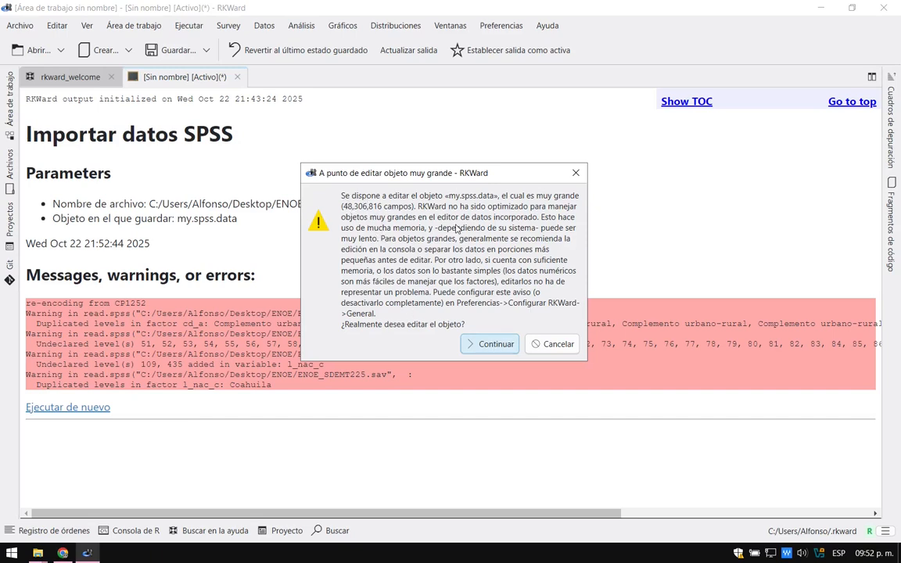
pyautogui.click(478, 348)
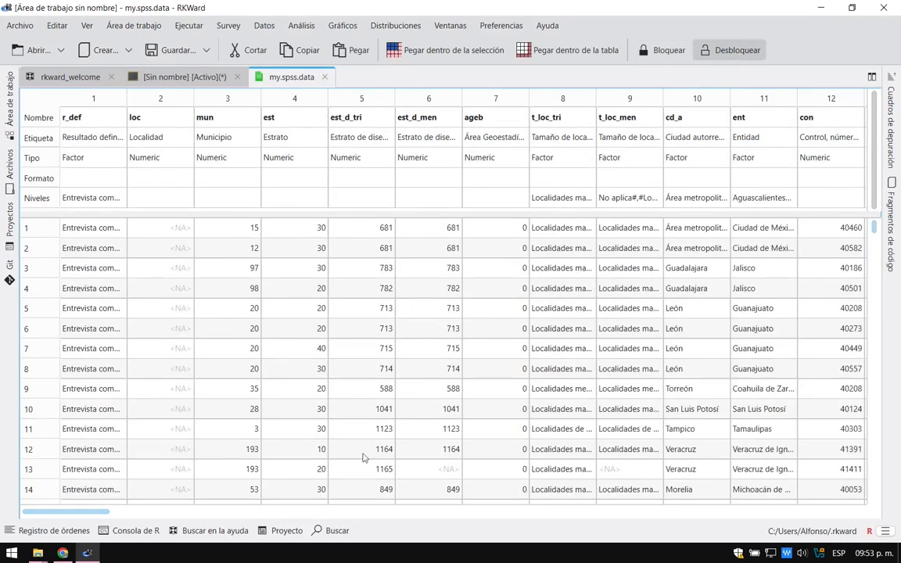
# - Examine my.spss.data through its last rows and last variables, then close the data table and show the workspace objects
pyautogui.moveTo(874, 225); pyautogui.dragTo(868, 520)
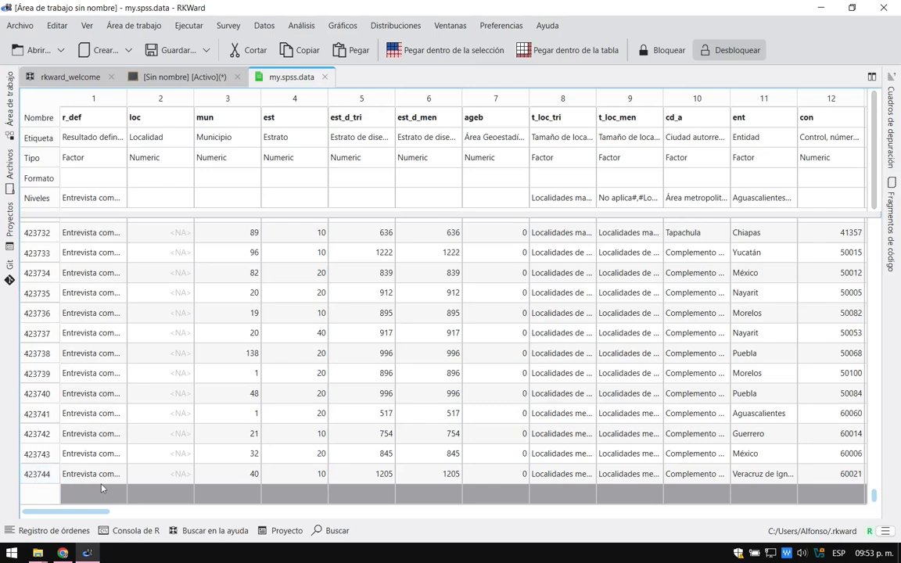
pyautogui.moveTo(88, 513); pyautogui.dragTo(862, 515)
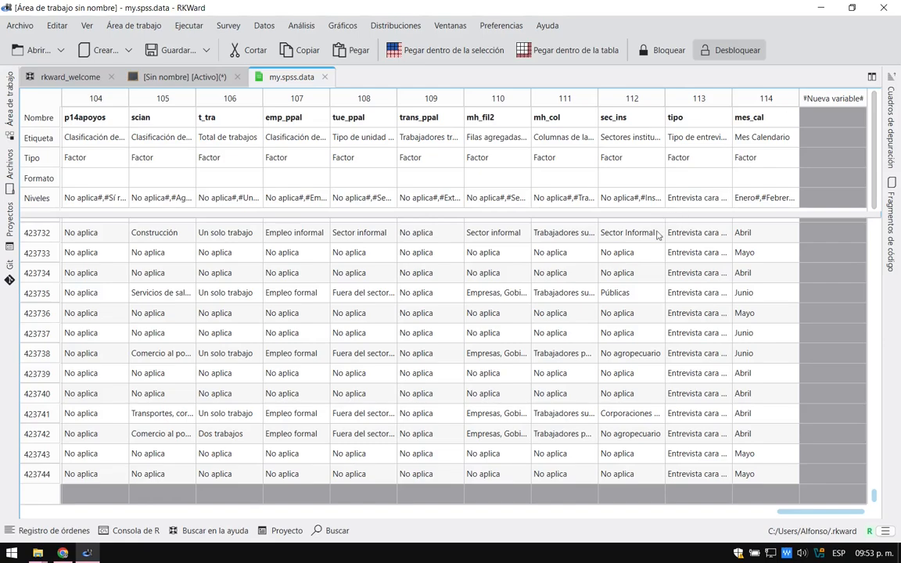
pyautogui.moveTo(874, 497); pyautogui.dragTo(895, 172)
pyautogui.moveTo(788, 513); pyautogui.dragTo(4, 428)
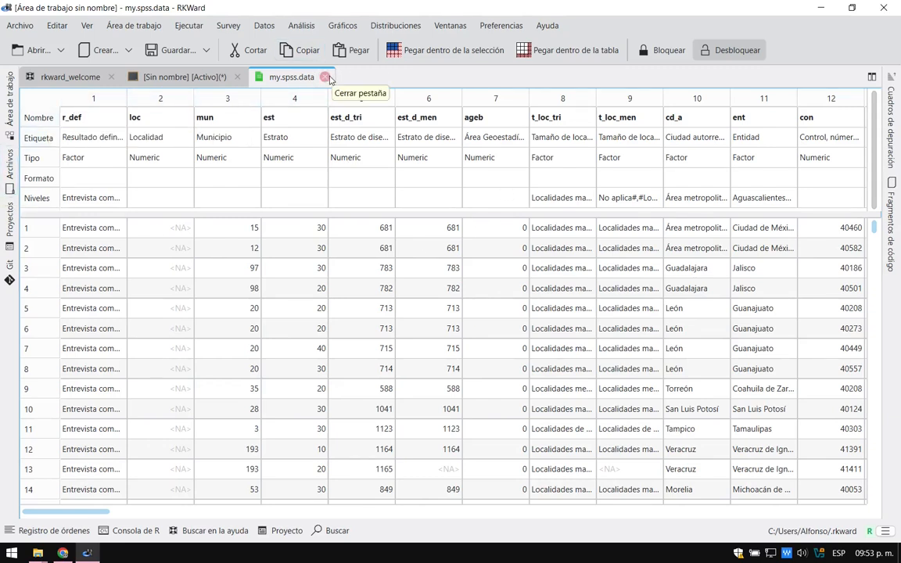
pyautogui.click(323, 76)
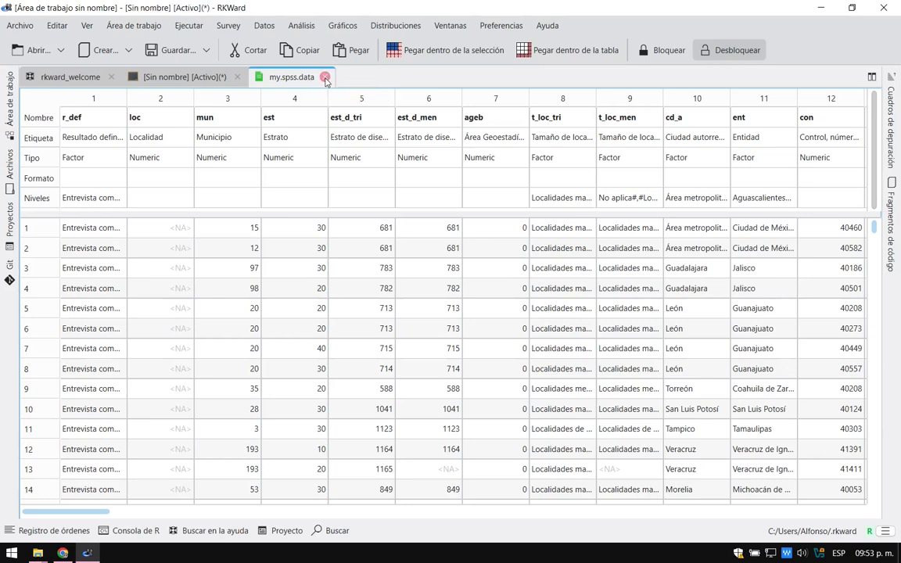
pyautogui.click(9, 98)
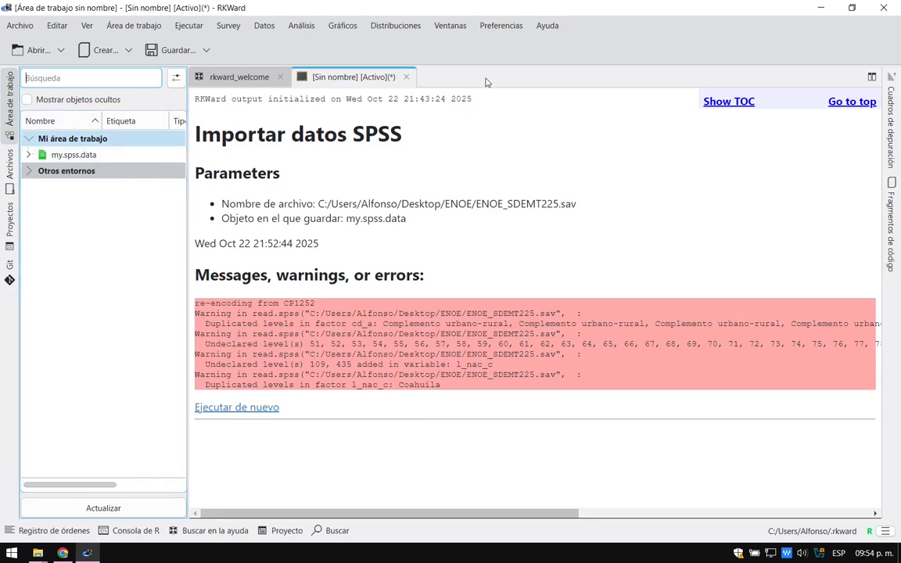
# - Start a new complex survey design and assign my.spss.data as its survey data frame
pyautogui.click(228, 29)
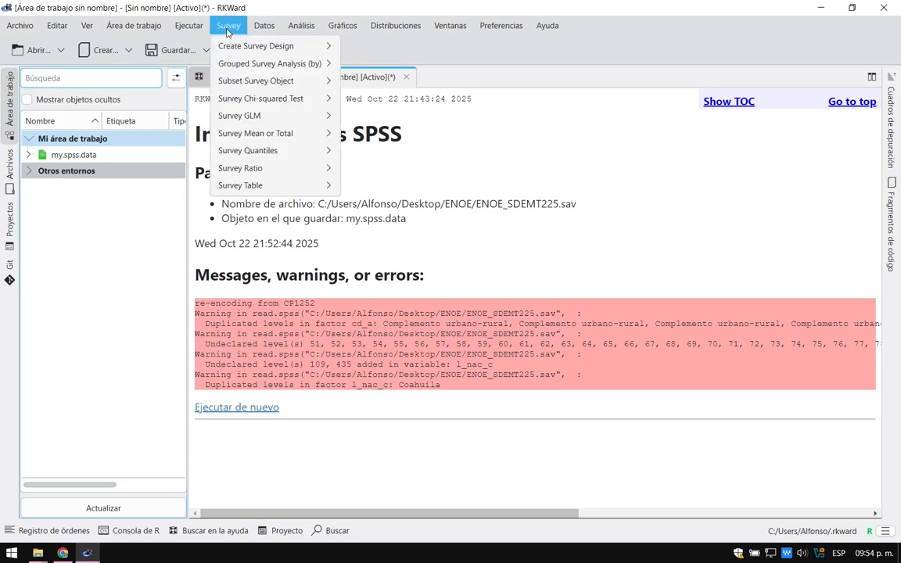
pyautogui.moveTo(228, 43)
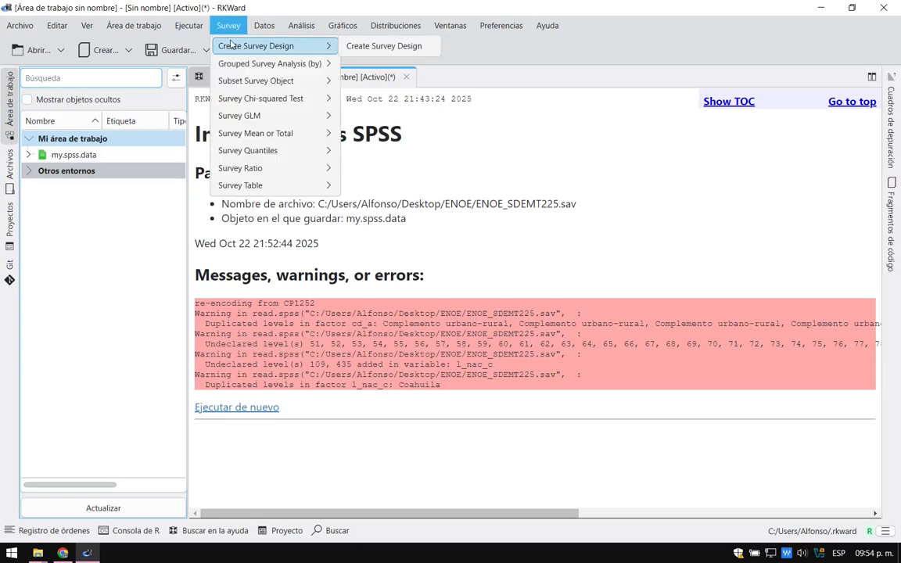
pyautogui.click(356, 46)
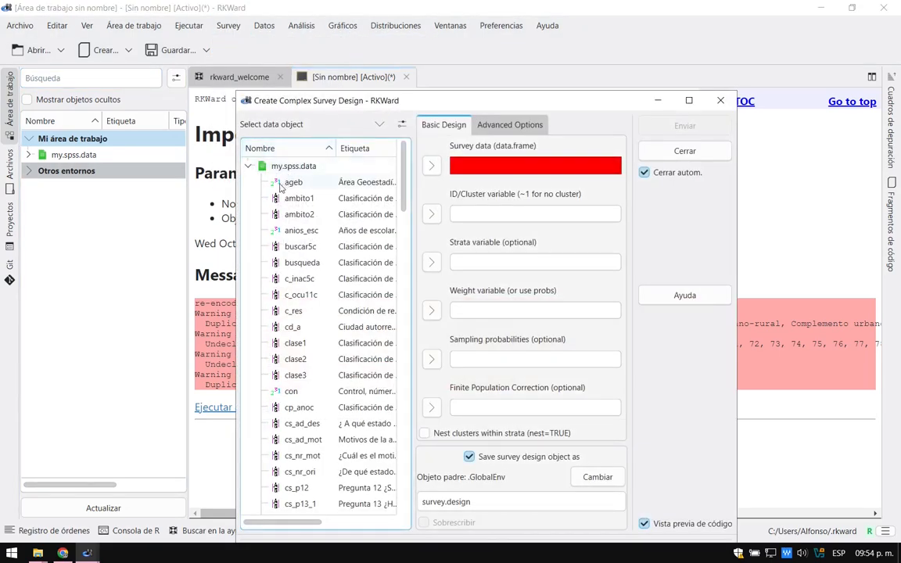
pyautogui.click(266, 166)
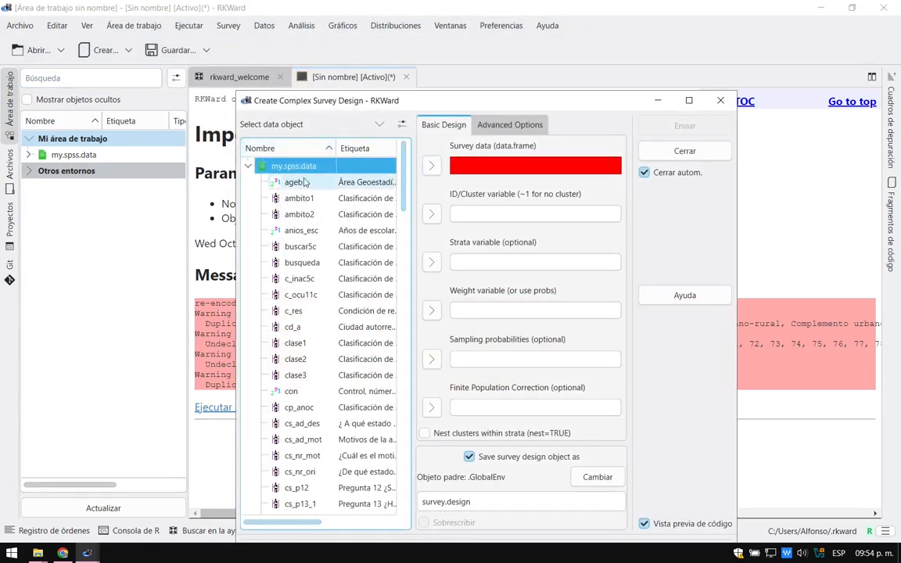
pyautogui.click(248, 167)
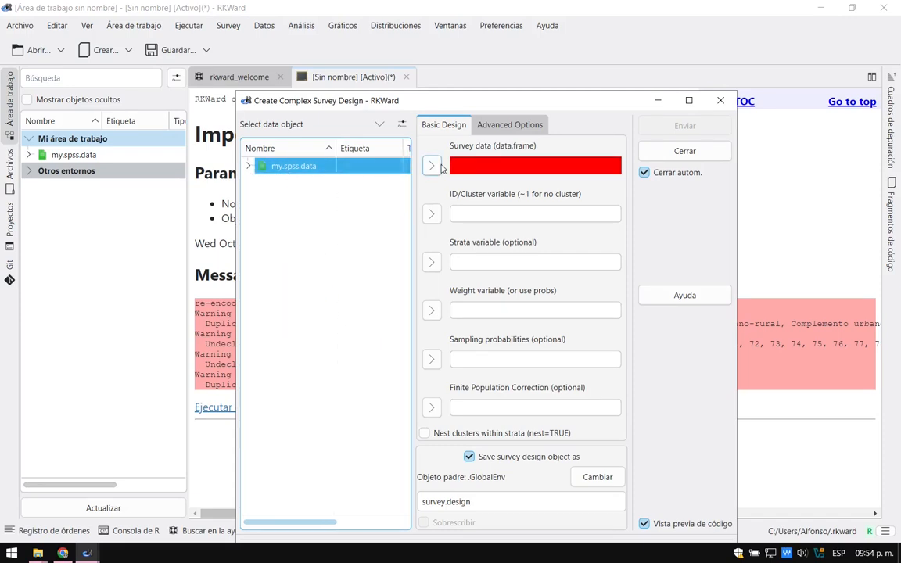
pyautogui.click(431, 166)
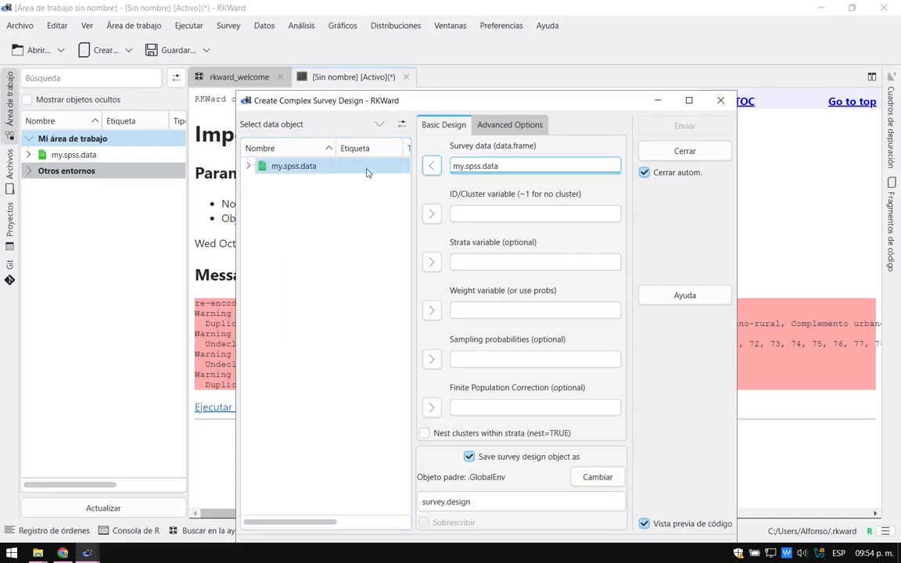
# - Expand the variables of my.spss.data, hide the code preview and show the filter options for the variable list
pyautogui.click(248, 167)
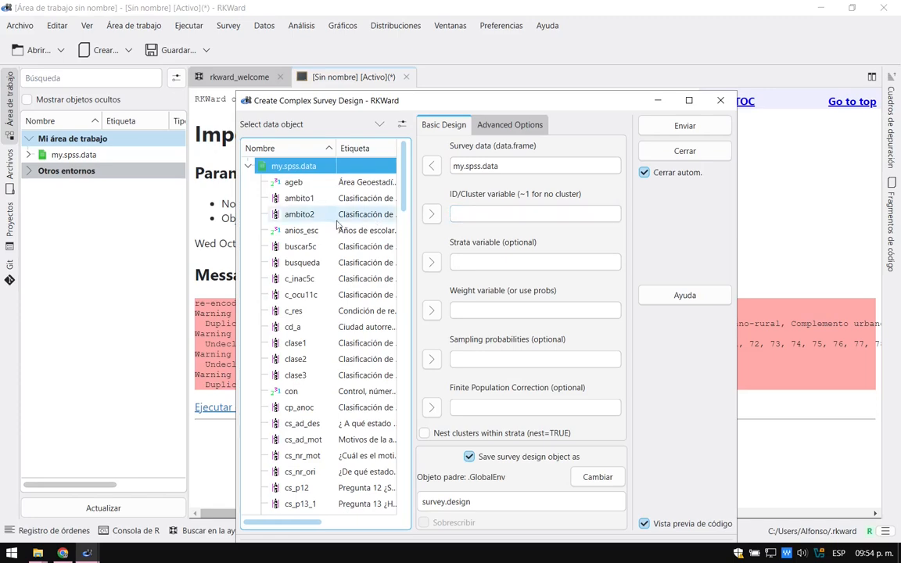
pyautogui.scroll(-3, 338, 225)
pyautogui.moveTo(534, 105); pyautogui.dragTo(506, 45)
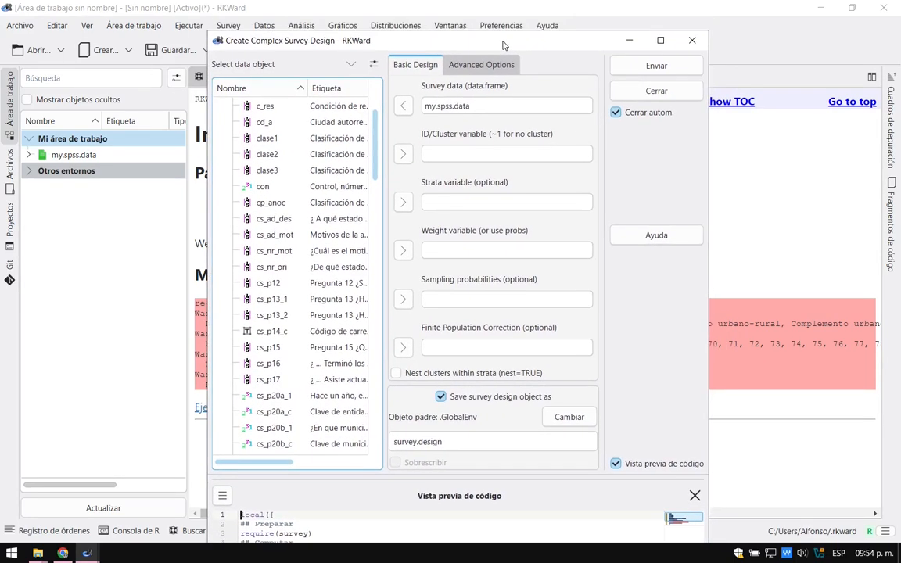
pyautogui.click(694, 496)
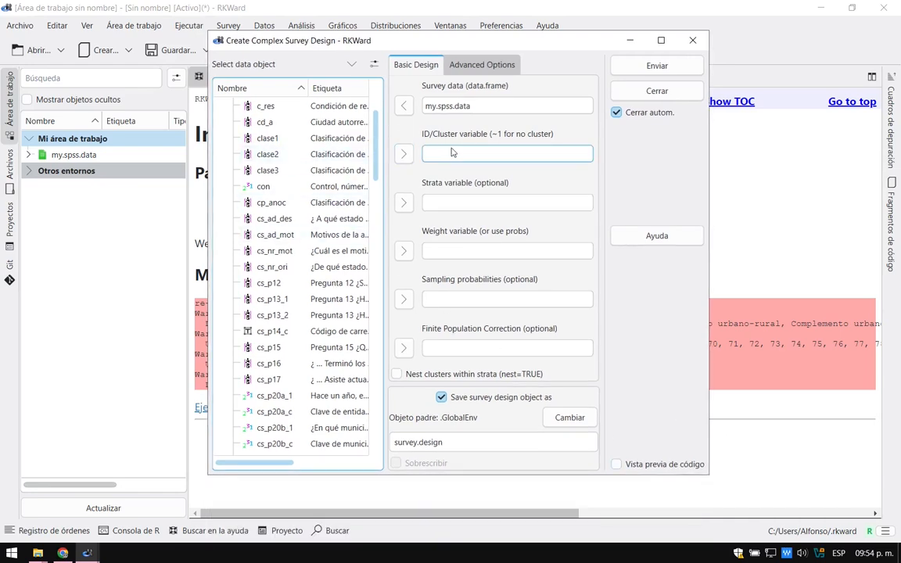
pyautogui.click(374, 66)
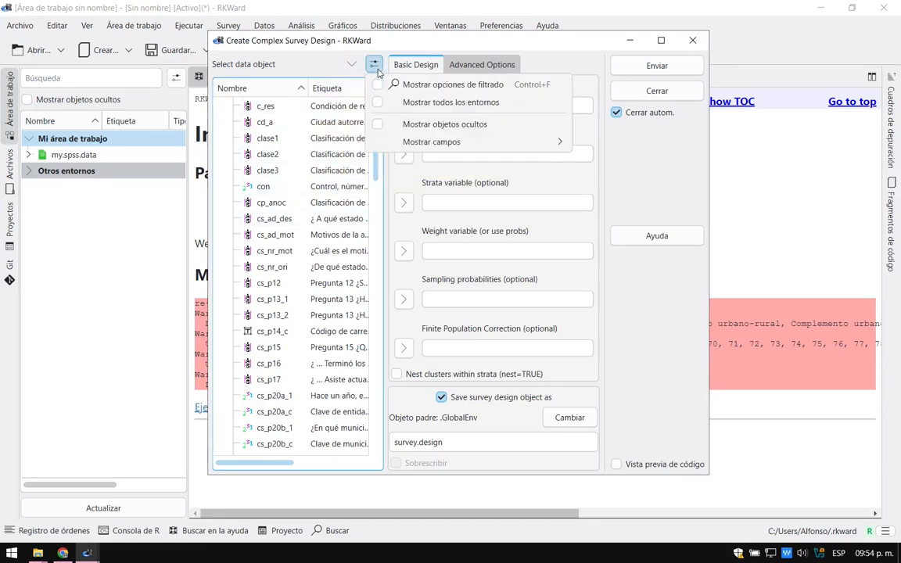
pyautogui.click(420, 86)
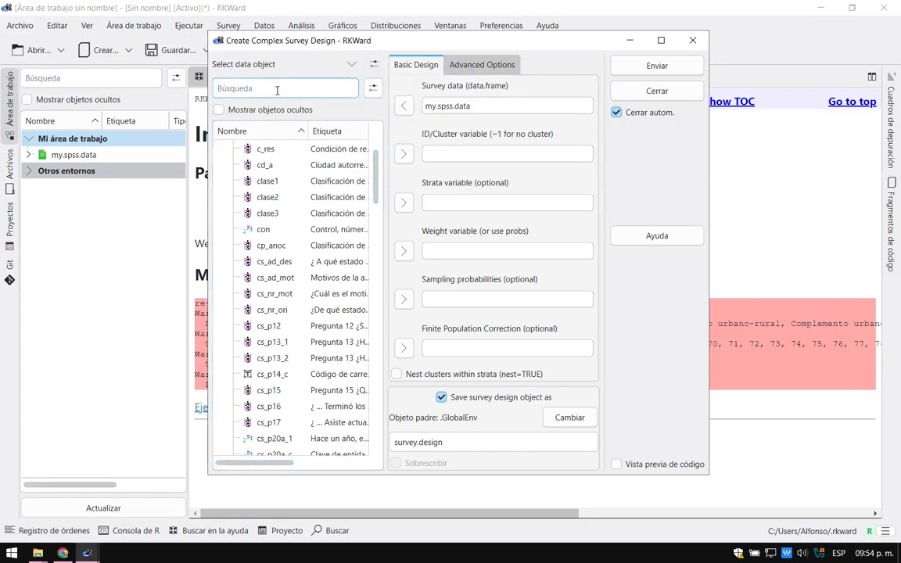
# - Filter the variables by upm and assign upm as the survey design's ID/cluster variable
pyautogui.write('upm')
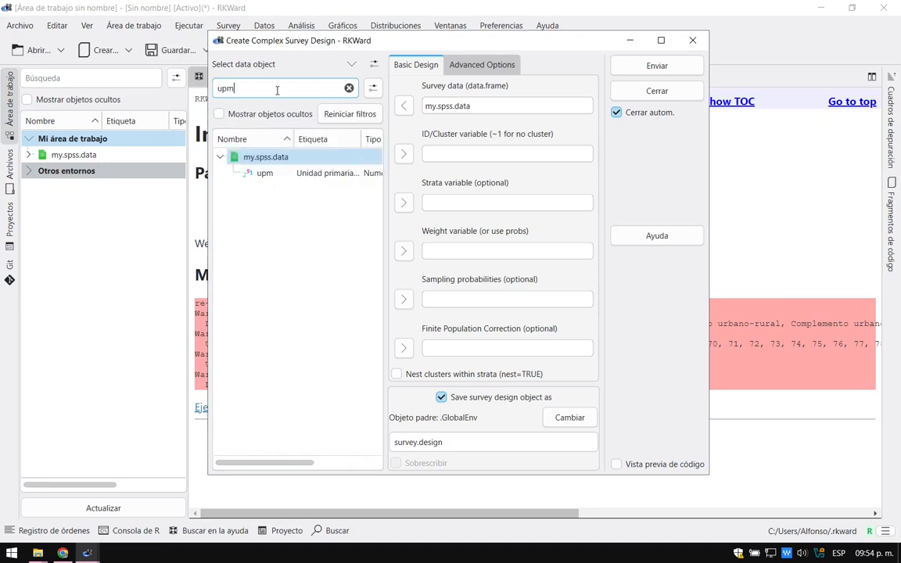
pyautogui.click(275, 175)
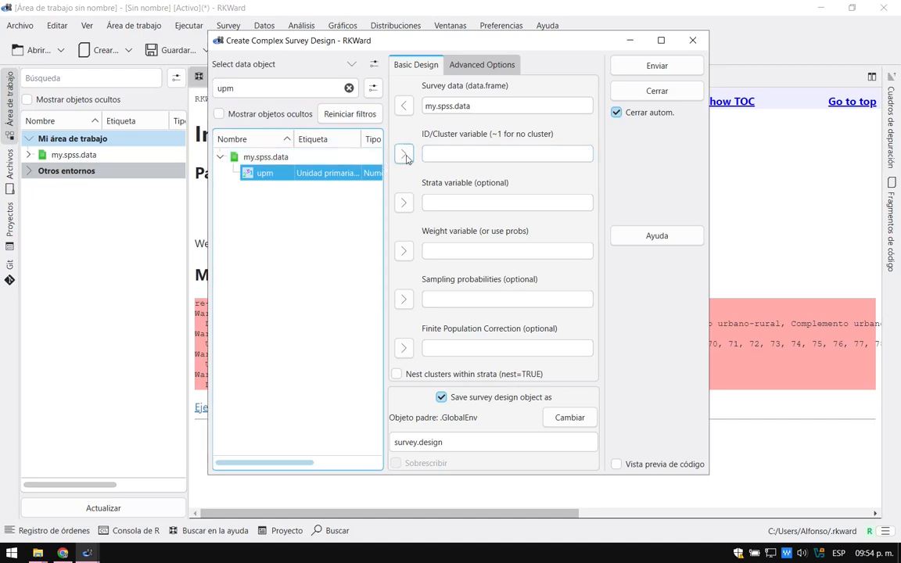
pyautogui.click(405, 154)
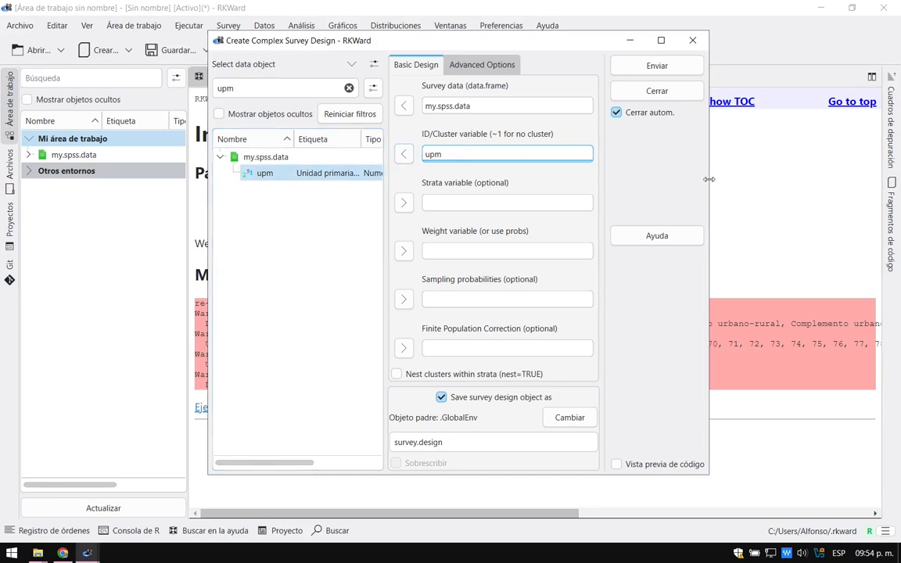
# - Widen the survey design dialog, filter the variables by est and assign est as the strata variable
pyautogui.moveTo(709, 179); pyautogui.dragTo(838, 180)
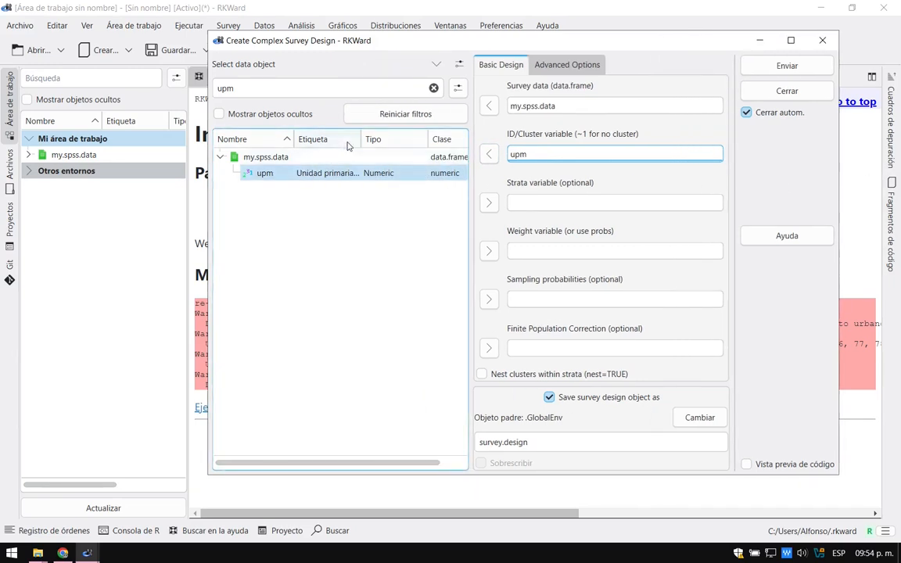
pyautogui.moveTo(360, 142)
pyautogui.mouseDown()
pyautogui.moveTo(418, 137)
pyautogui.moveTo(357, 139)
pyautogui.mouseUp()
pyautogui.moveTo(275, 89); pyautogui.dragTo(217, 82)
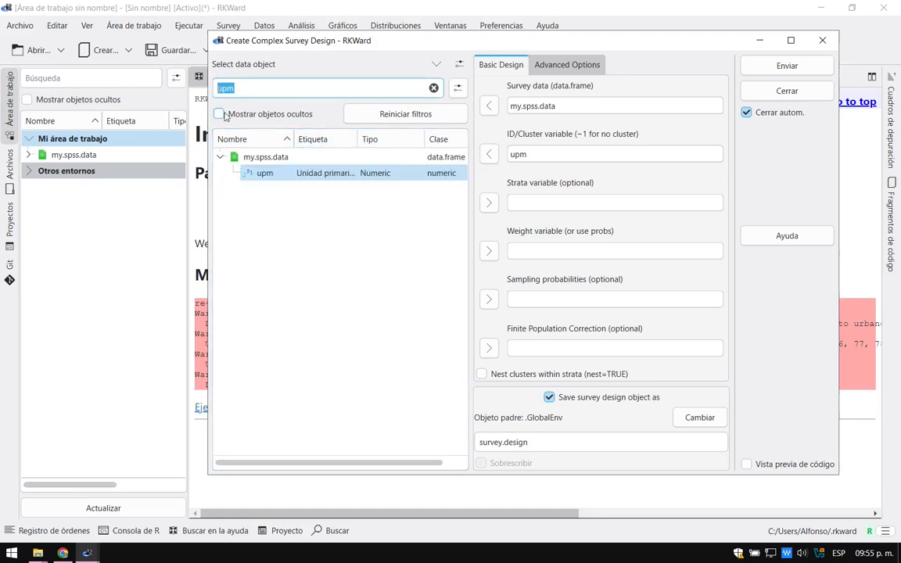
pyautogui.write('est')
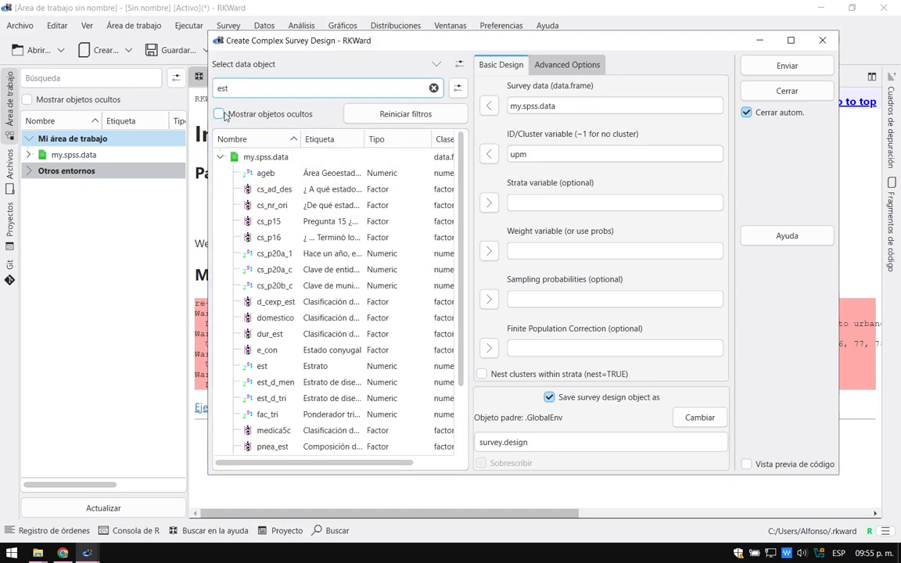
pyautogui.click(239, 366)
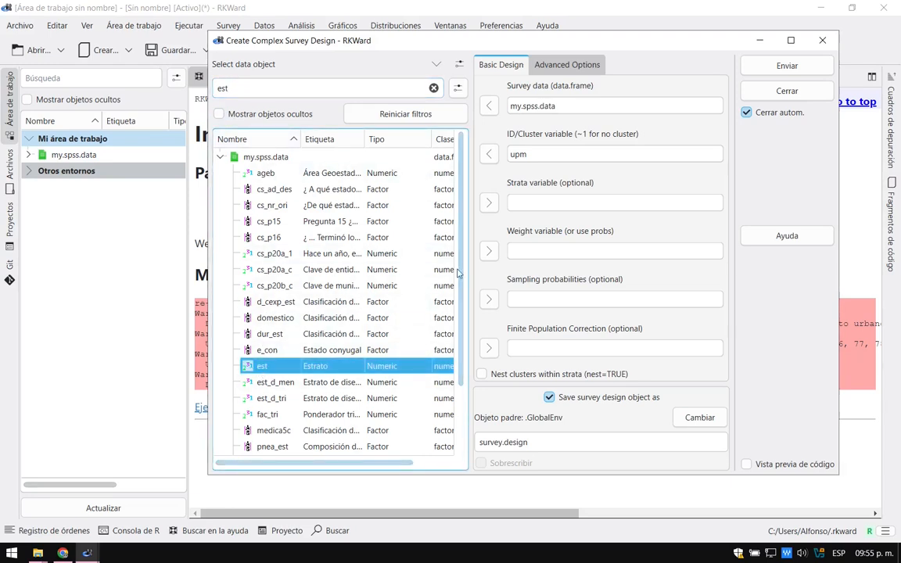
pyautogui.click(488, 203)
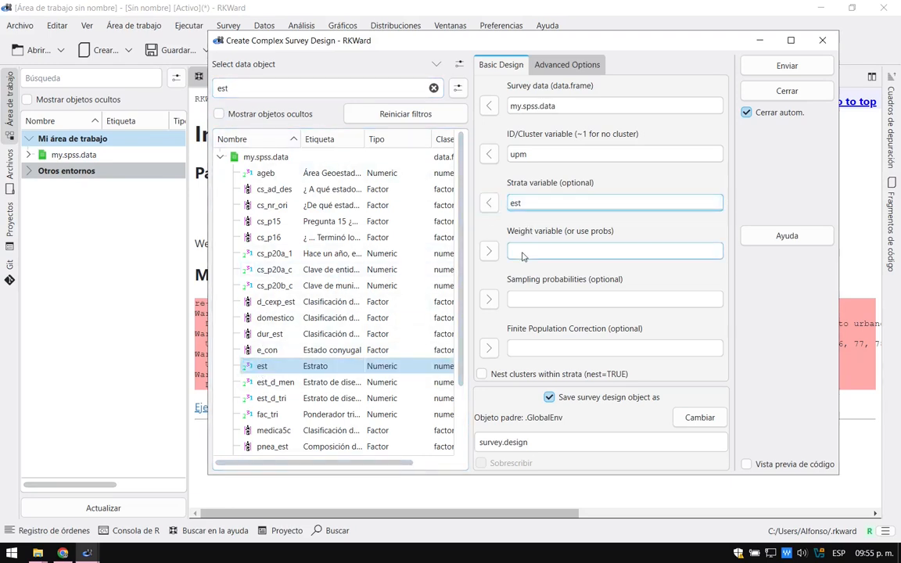
# - Filter the variables by fac_ and assign the quarterly weight fac_tri as the weight variable
pyautogui.moveTo(234, 88); pyautogui.dragTo(218, 88)
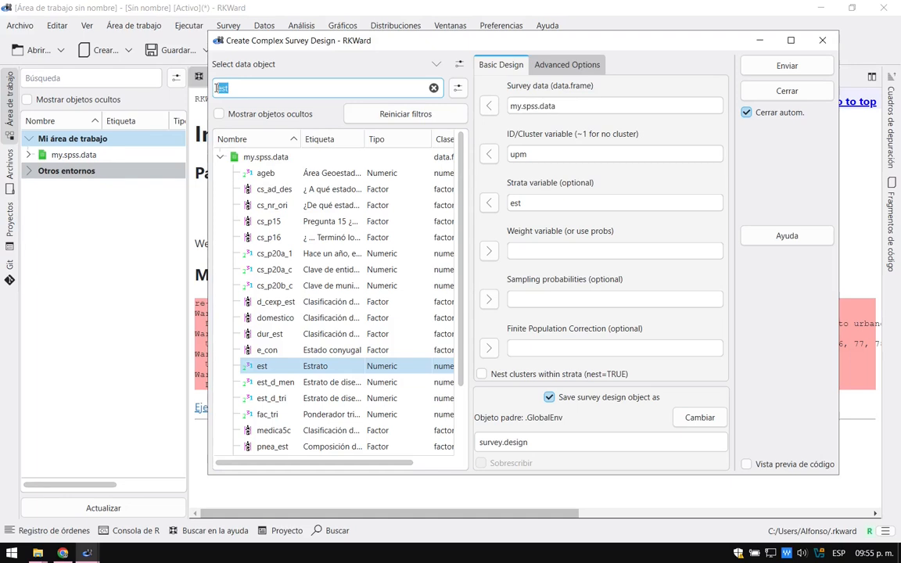
pyautogui.write('fac')
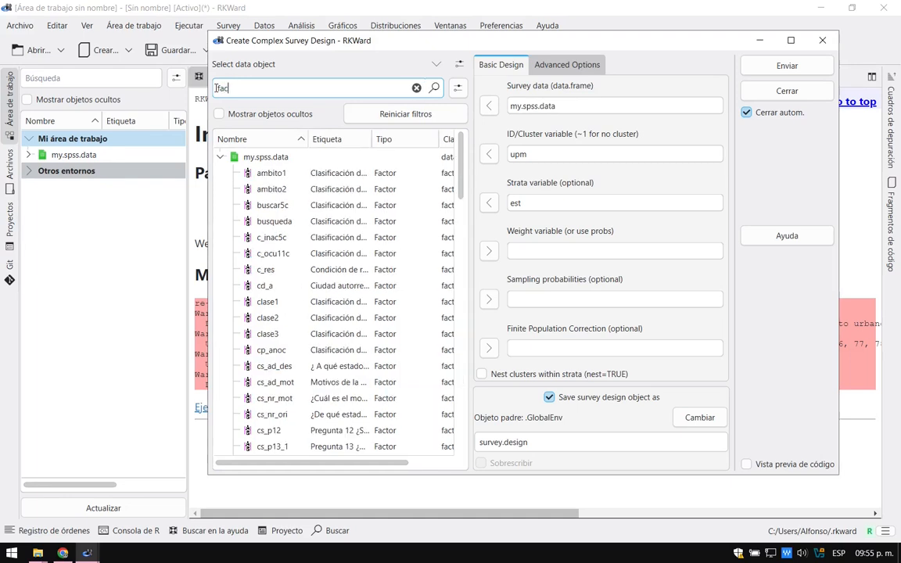
pyautogui.write('_')
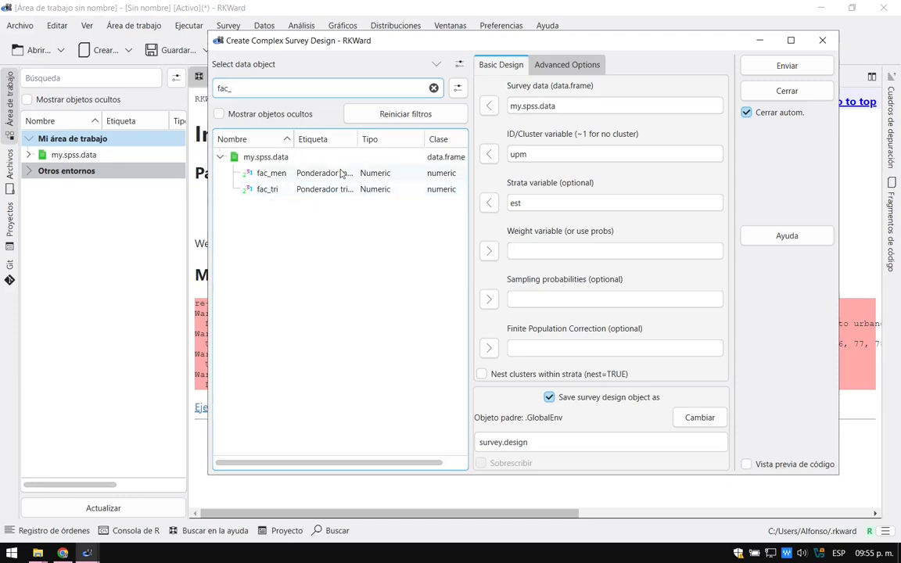
pyautogui.moveTo(356, 138); pyautogui.dragTo(416, 139)
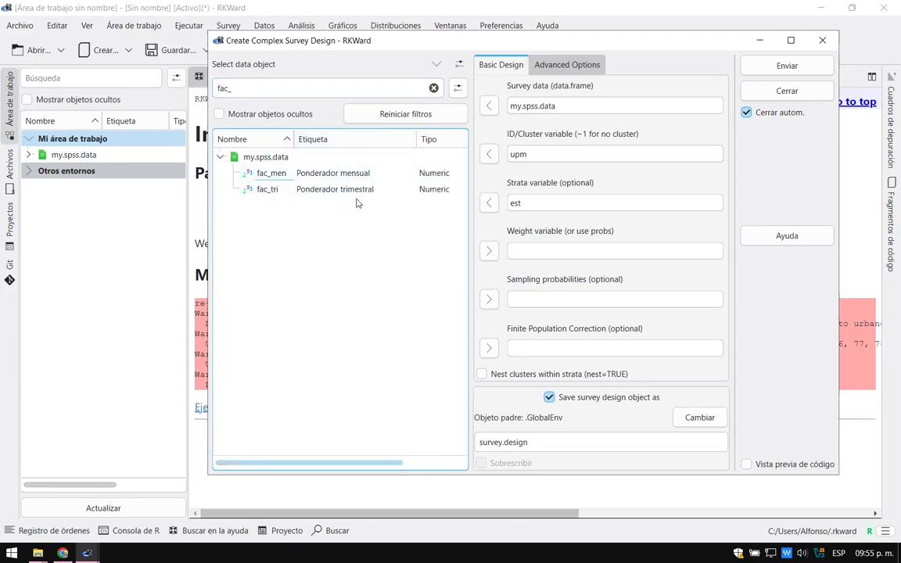
pyautogui.click(352, 191)
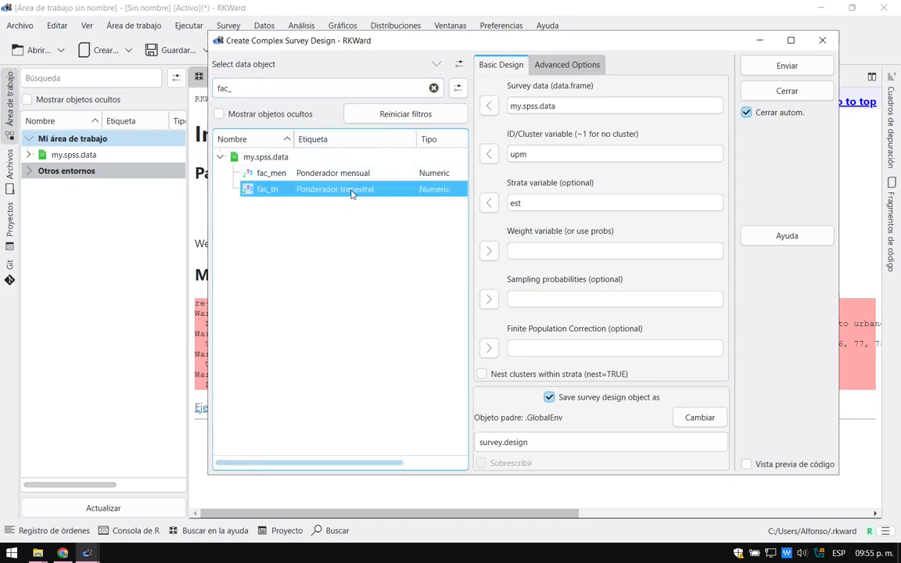
pyautogui.click(489, 251)
pyautogui.click(516, 253)
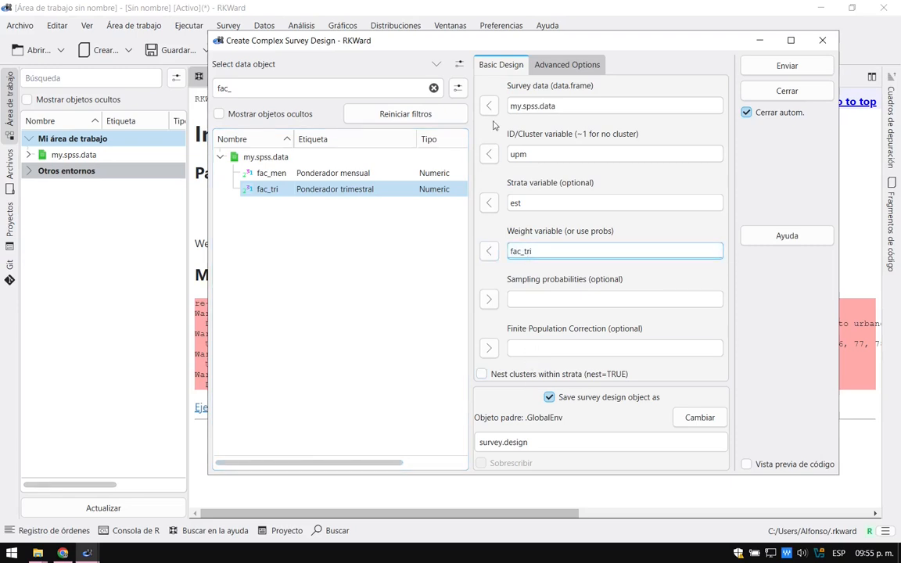
# - Nest the clusters within strata and create the survey design, saving it under the name survey.design
pyautogui.moveTo(554, 41); pyautogui.dragTo(495, 26)
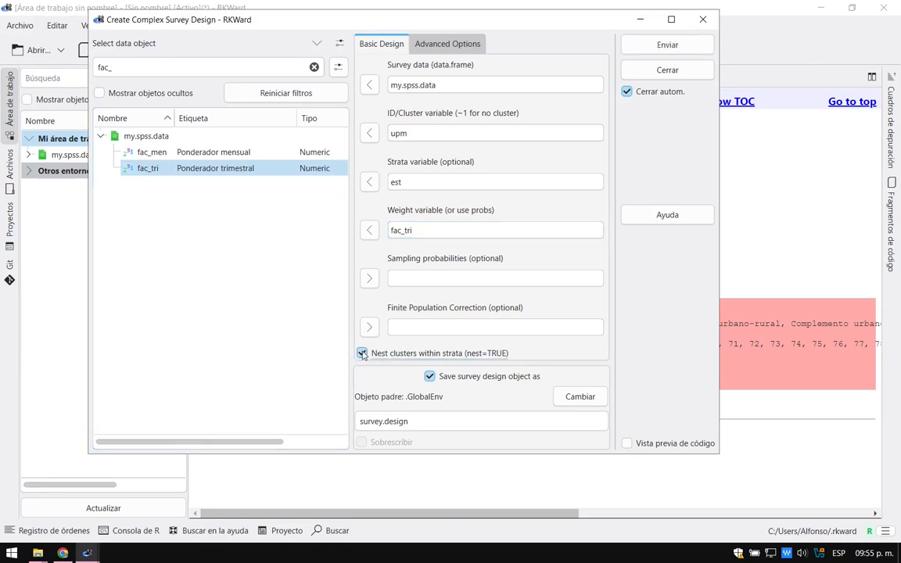
pyautogui.click(384, 421)
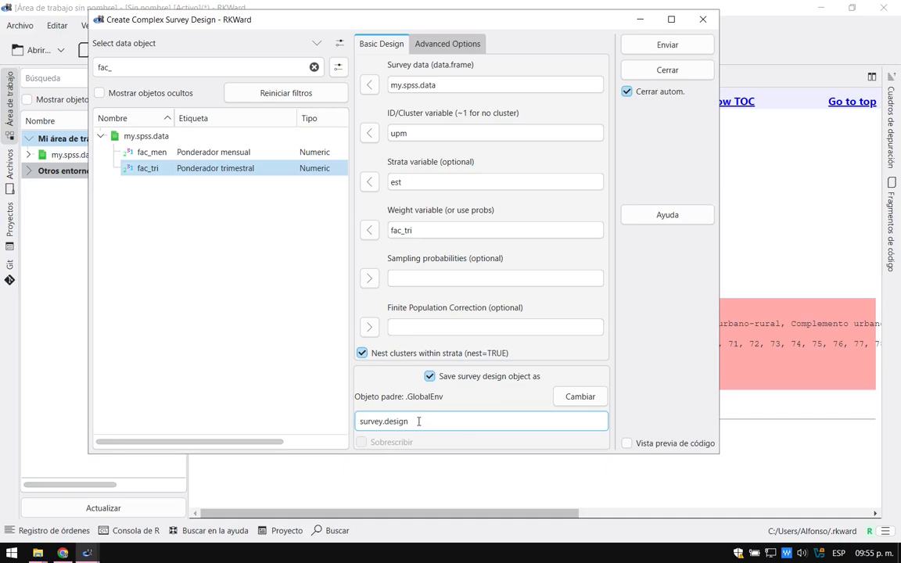
pyautogui.moveTo(428, 422); pyautogui.dragTo(344, 427)
pyautogui.click(657, 47)
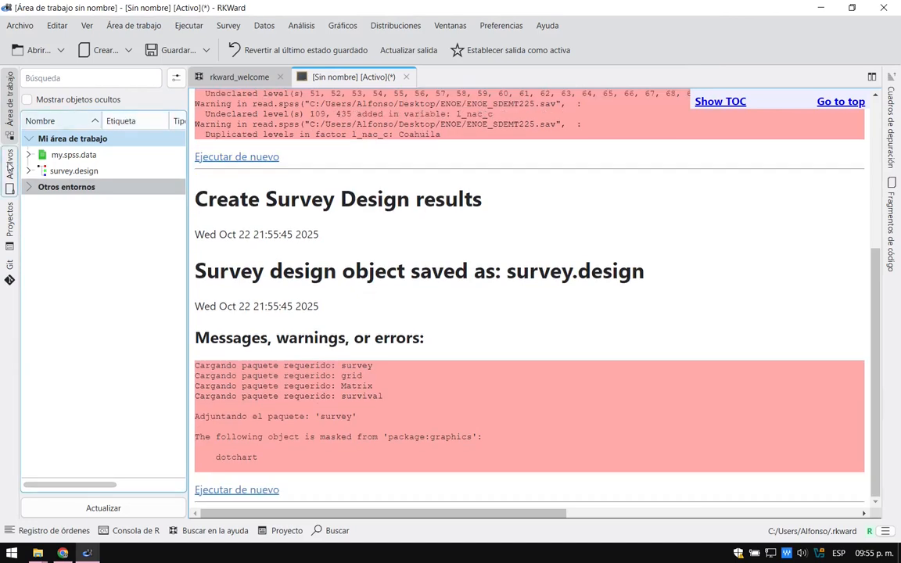
# - Expand the survey.design object in the workspace to view its components
pyautogui.click(30, 175)
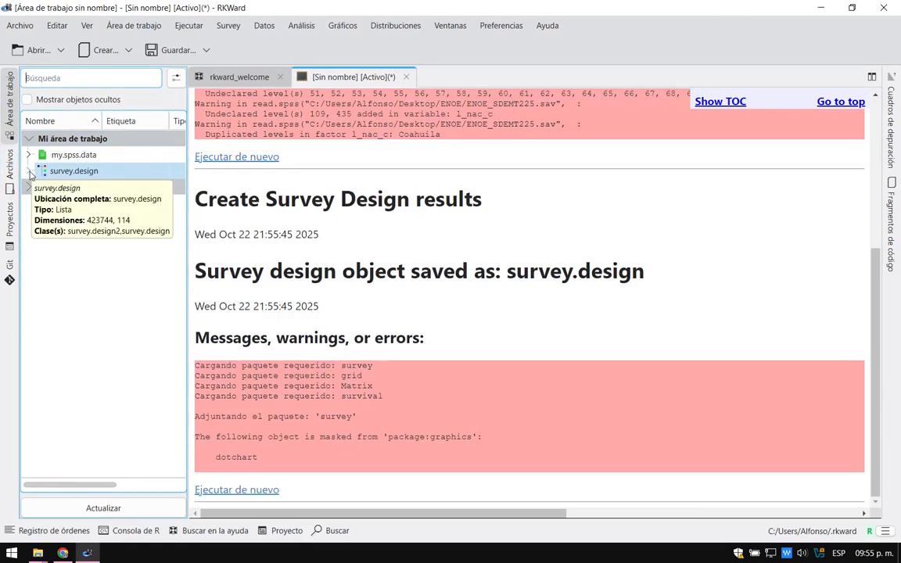
pyautogui.click(29, 172)
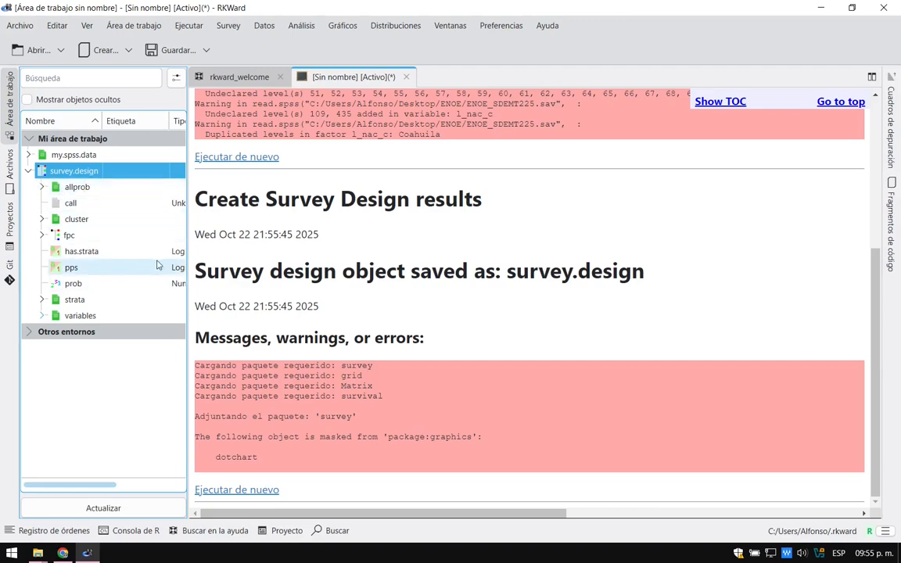
# - Widen the workspace browser, examine the variables stored inside survey.design, and collapse the object again
pyautogui.moveTo(188, 242); pyautogui.dragTo(289, 274)
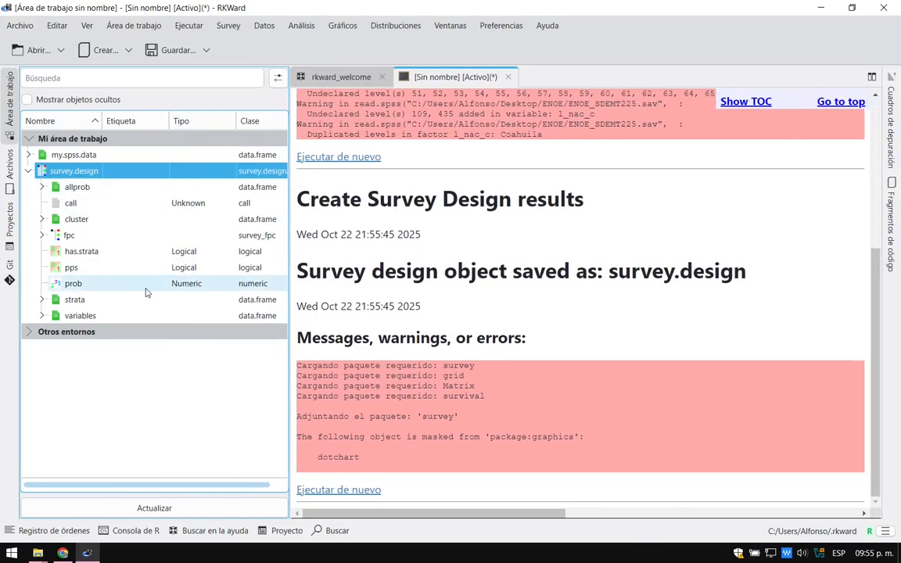
pyautogui.click(42, 315)
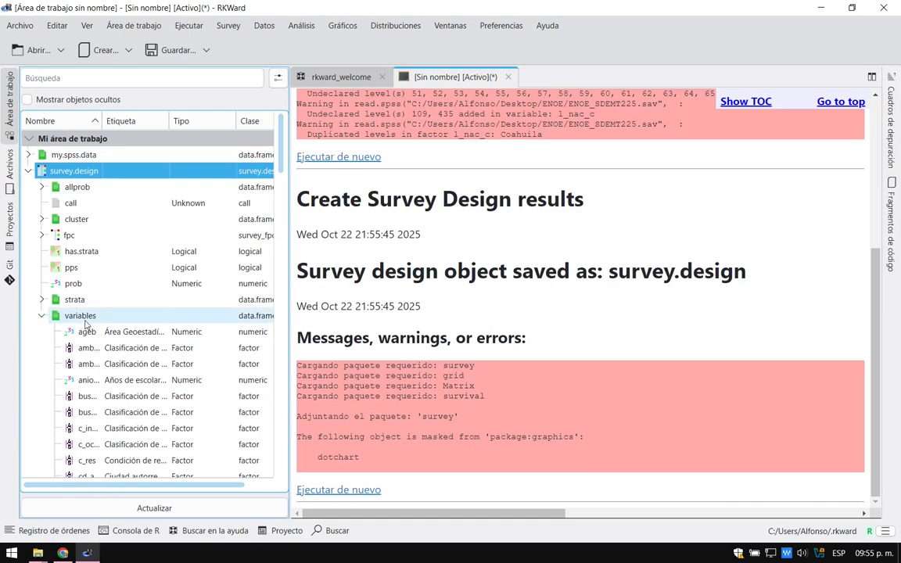
pyautogui.scroll(-20, 86, 324)
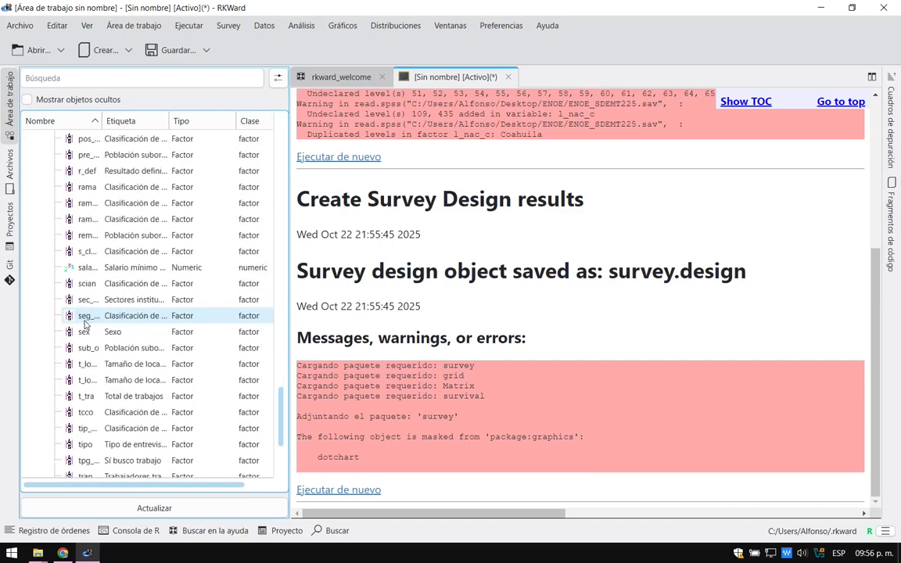
pyautogui.scroll(20, 86, 323)
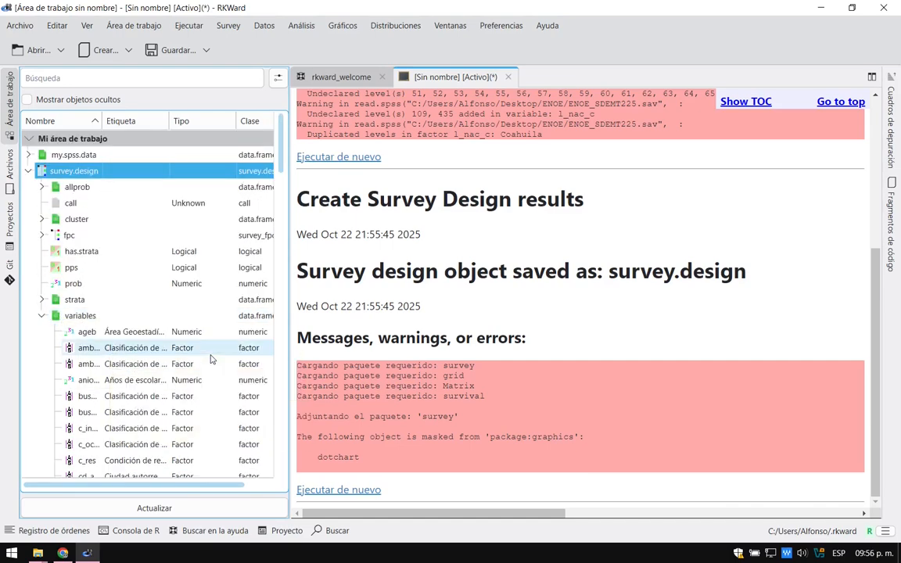
pyautogui.click(29, 171)
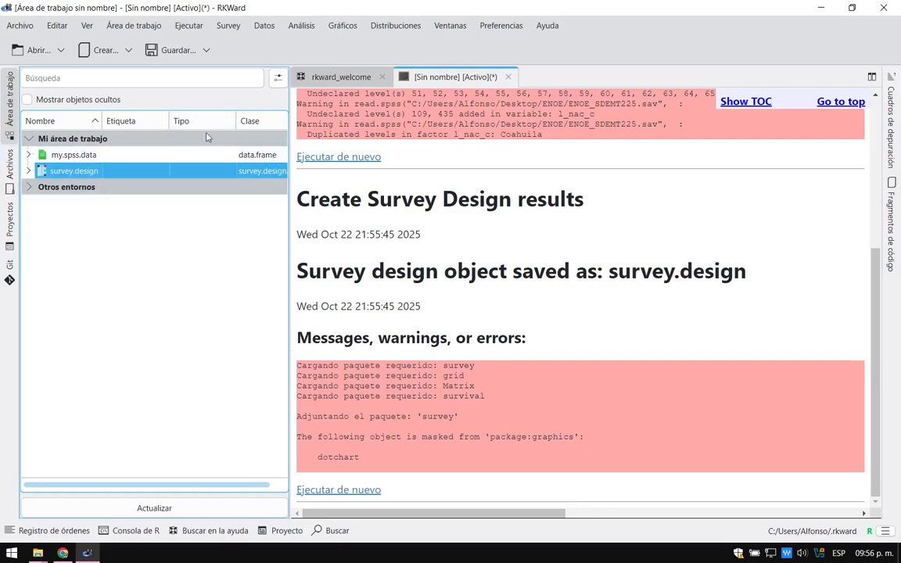
# - Open the Grouped Survey Analysis dialog and collapse its object tree to the top-level workspace objects
pyautogui.click(228, 26)
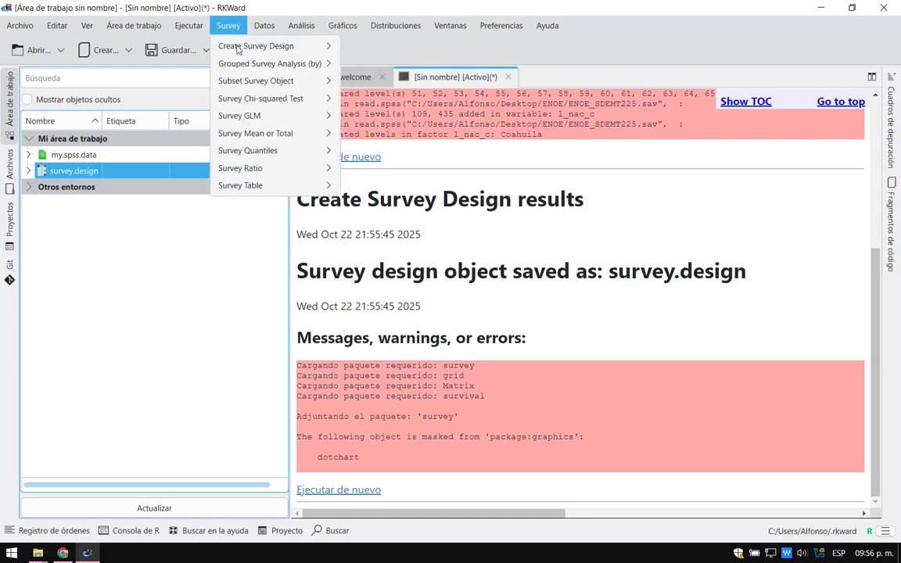
pyautogui.moveTo(269, 70)
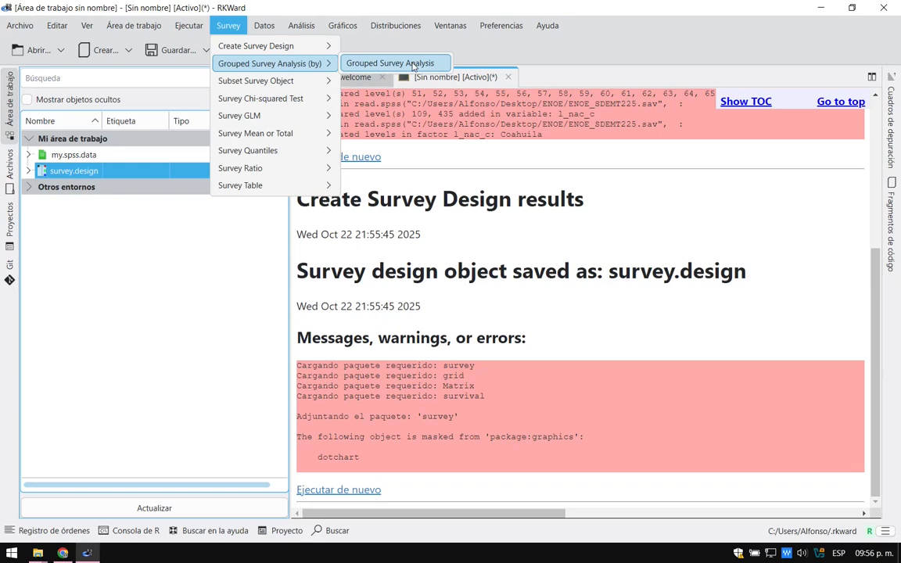
pyautogui.click(414, 65)
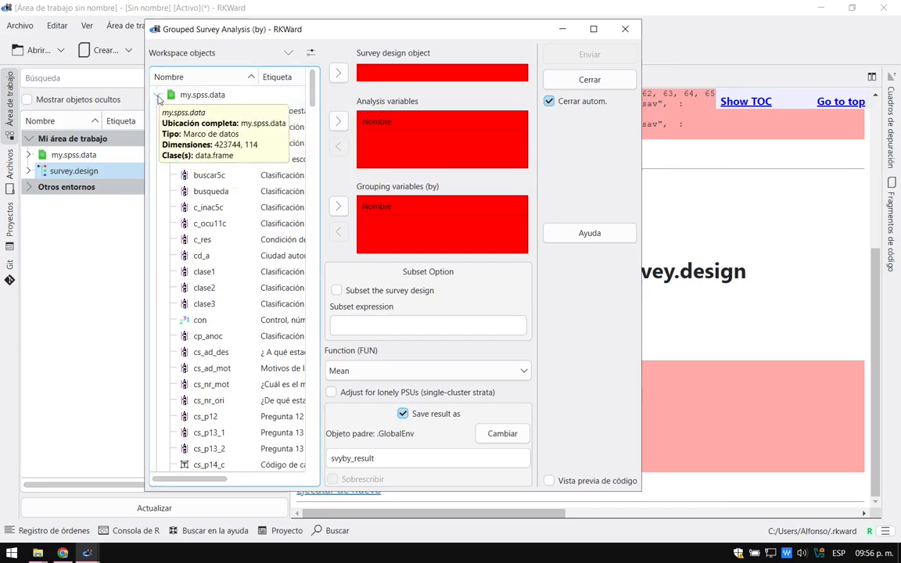
pyautogui.click(158, 95)
pyautogui.click(157, 111)
pyautogui.click(157, 111)
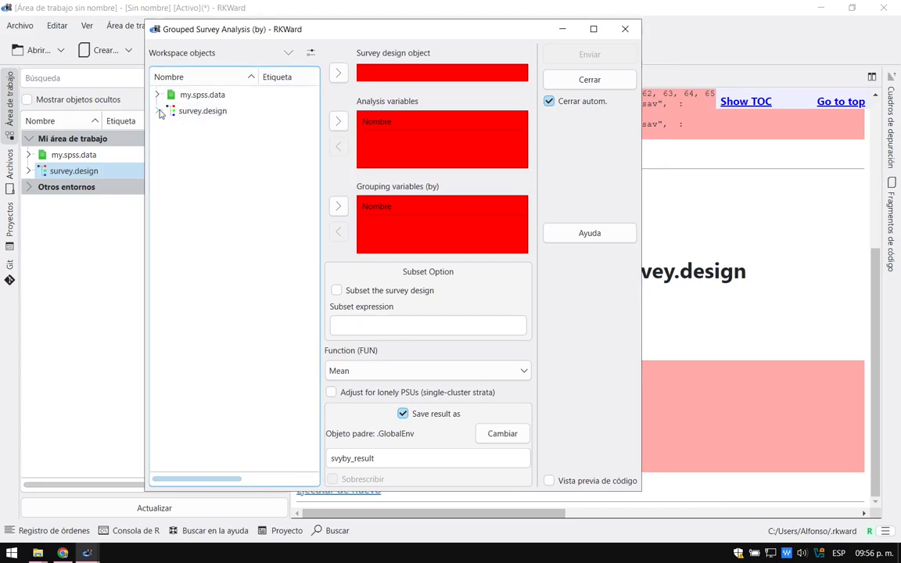
# - Widen the dialog, make the object classes readable and assign survey.design as the survey design object
pyautogui.moveTo(141, 209); pyautogui.dragTo(39, 191)
pyautogui.click(117, 112)
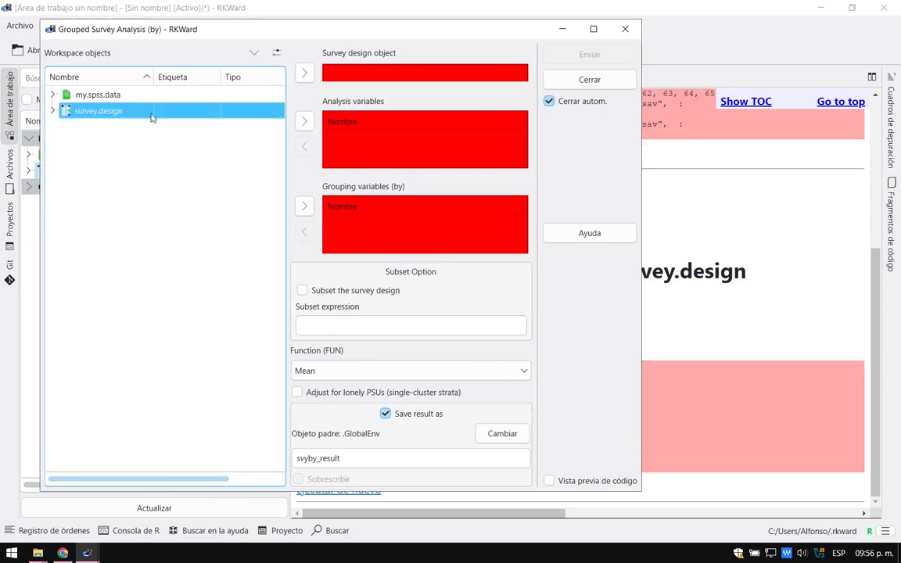
pyautogui.moveTo(209, 478); pyautogui.dragTo(277, 480)
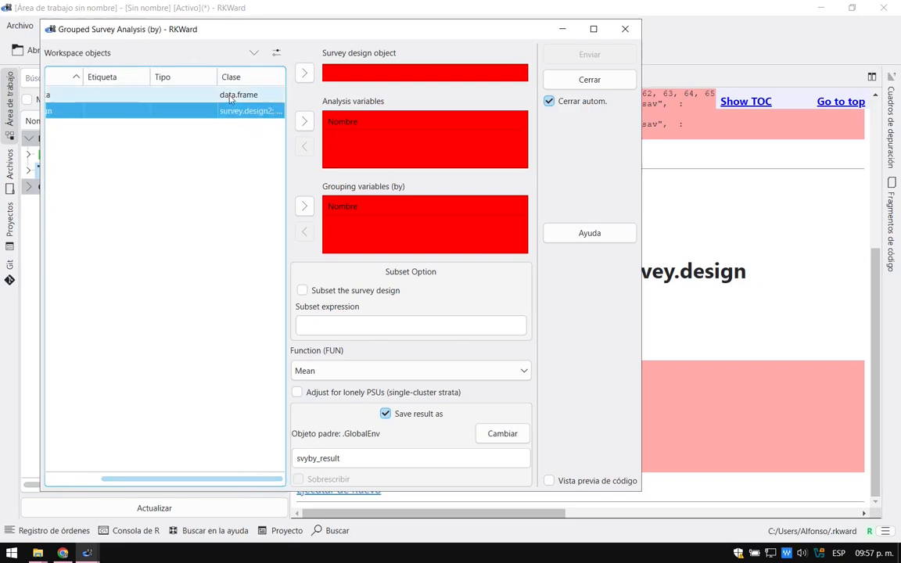
pyautogui.moveTo(214, 77); pyautogui.dragTo(150, 77)
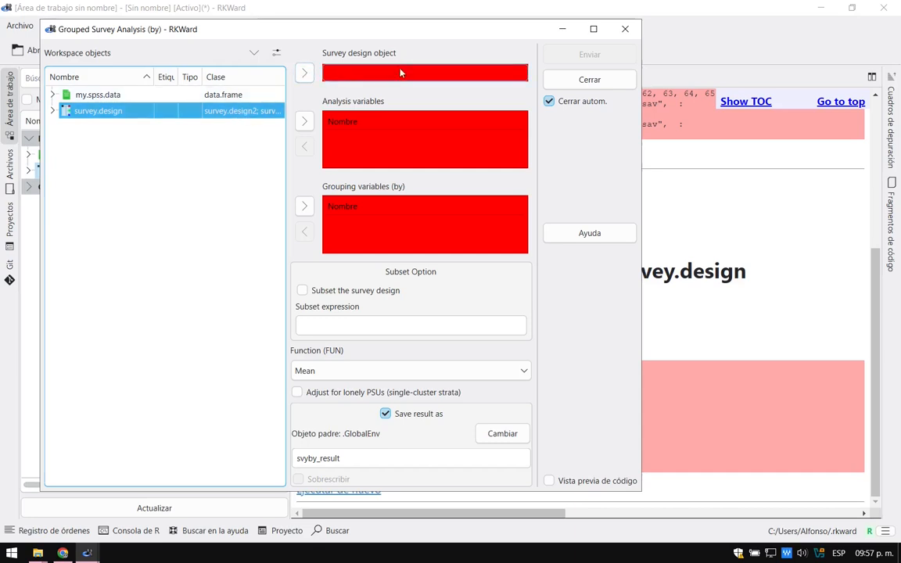
pyautogui.click(305, 73)
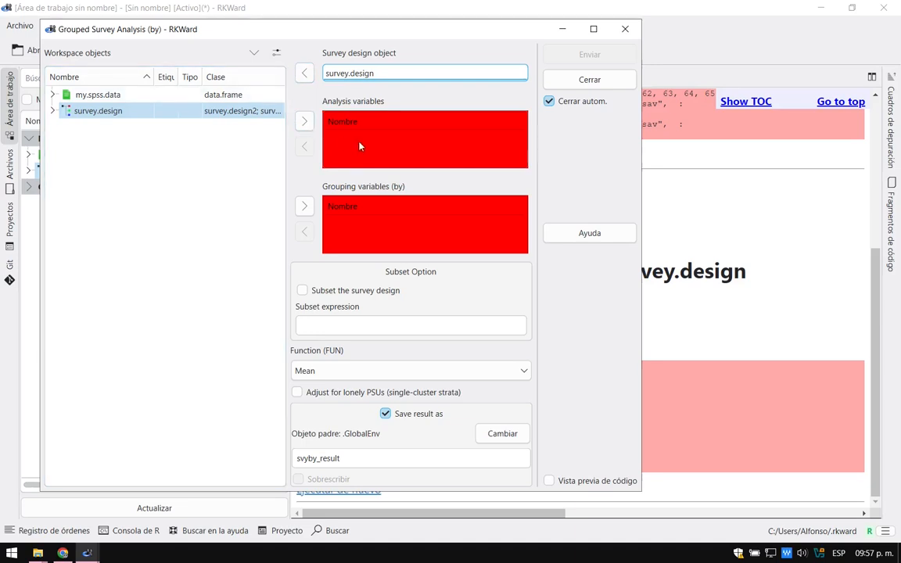
# - Expand survey.design and assign its sex variable as the grouping variable
pyautogui.click(53, 111)
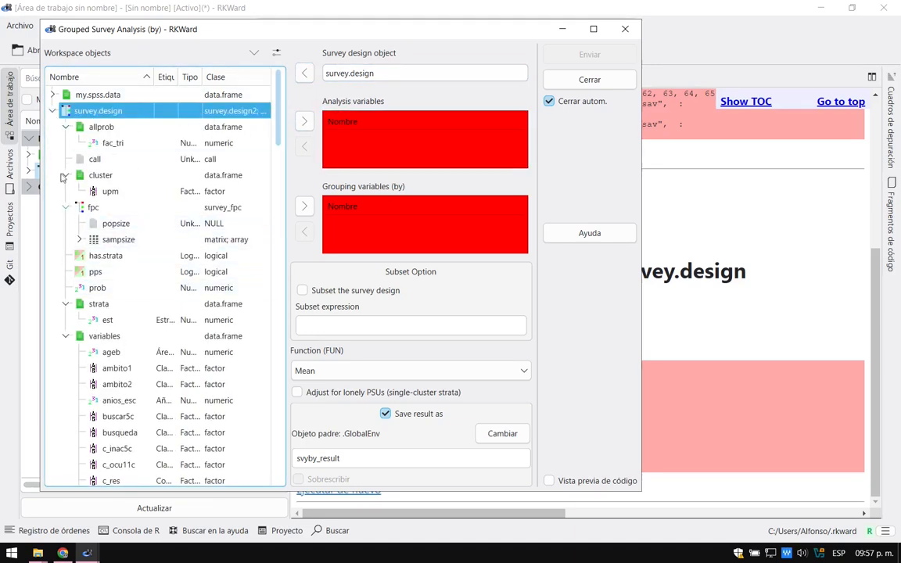
pyautogui.scroll(-4, 137, 321)
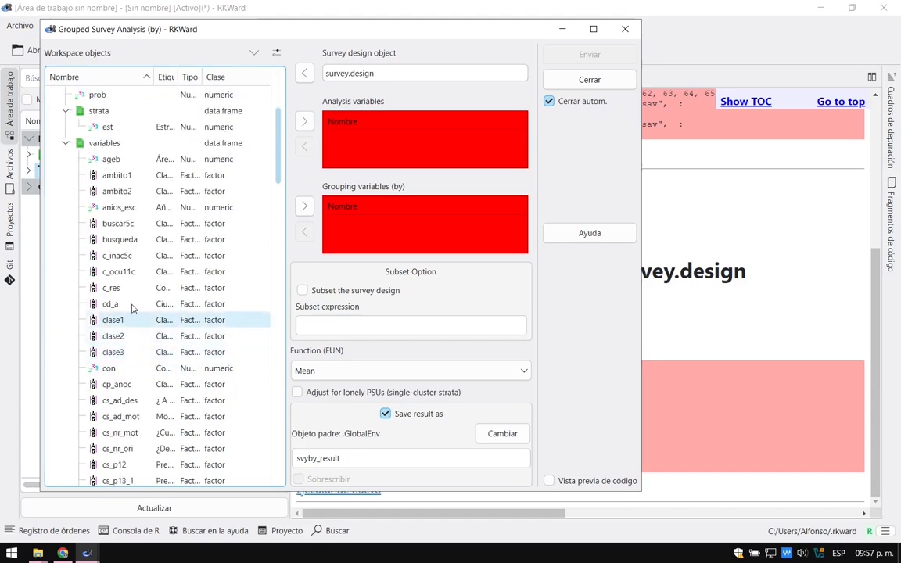
pyautogui.click(130, 302)
pyautogui.press('s')
pyautogui.scroll(-4, 130, 302)
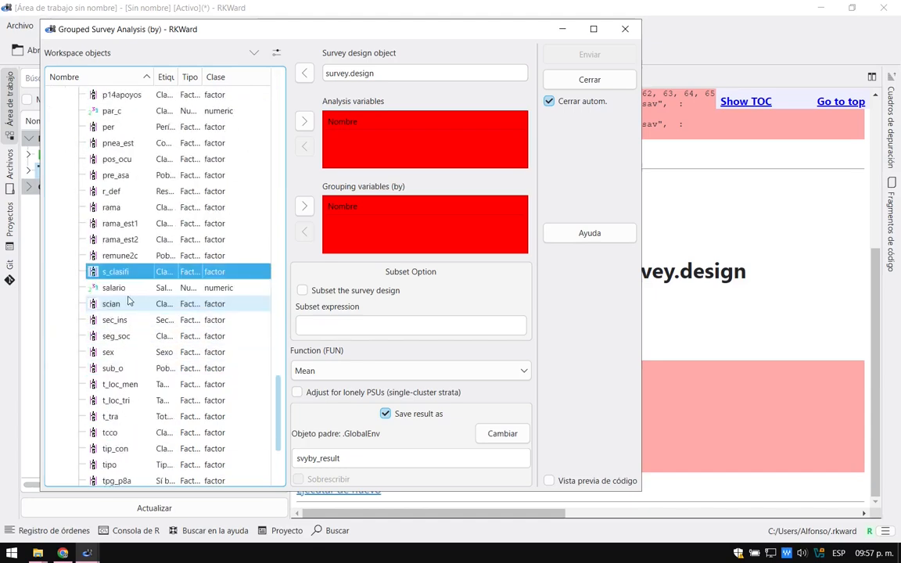
pyautogui.click(105, 354)
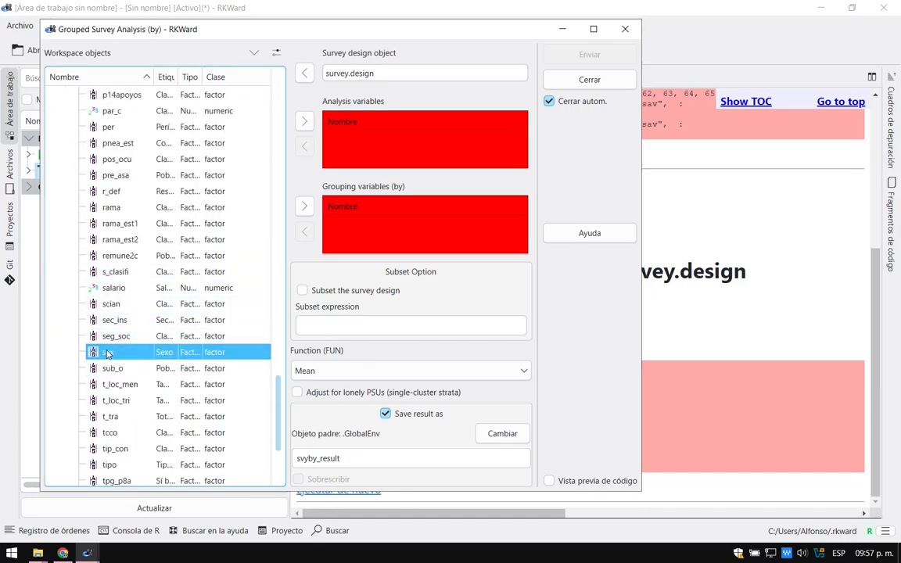
pyautogui.click(304, 208)
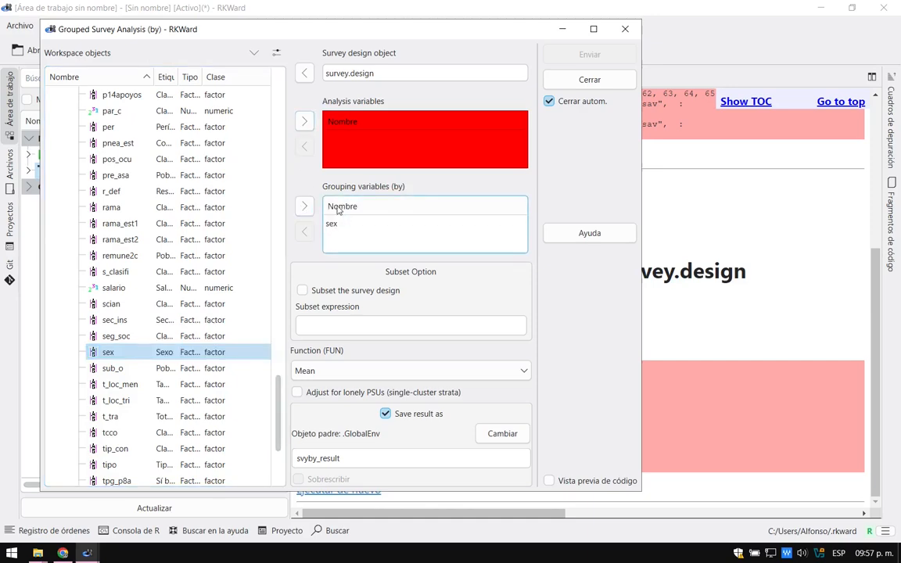
# - Look through the survey design's variables and assign the literacy variable cs_p12 as the analysis variable
pyautogui.scroll(4, 190, 254)
pyautogui.scroll(15, 190, 254)
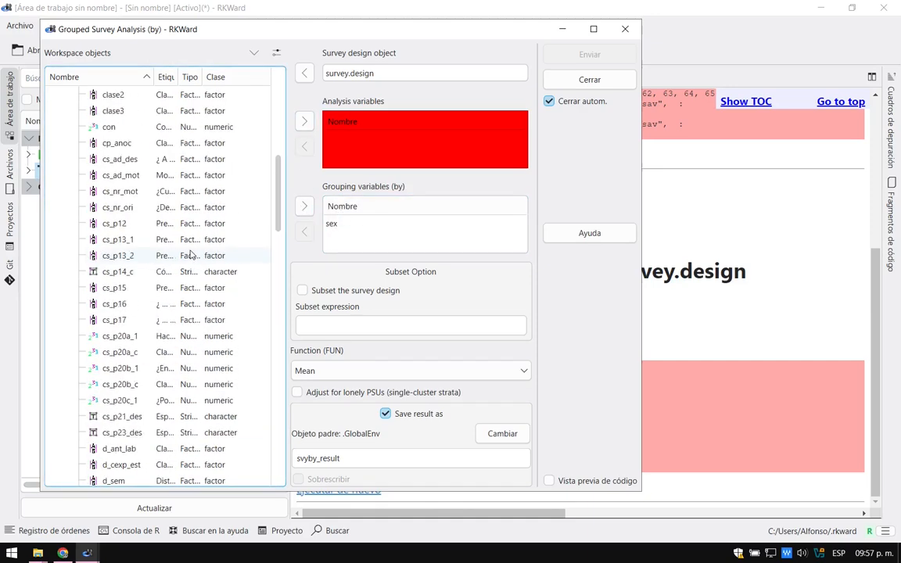
pyautogui.scroll(-12, 190, 254)
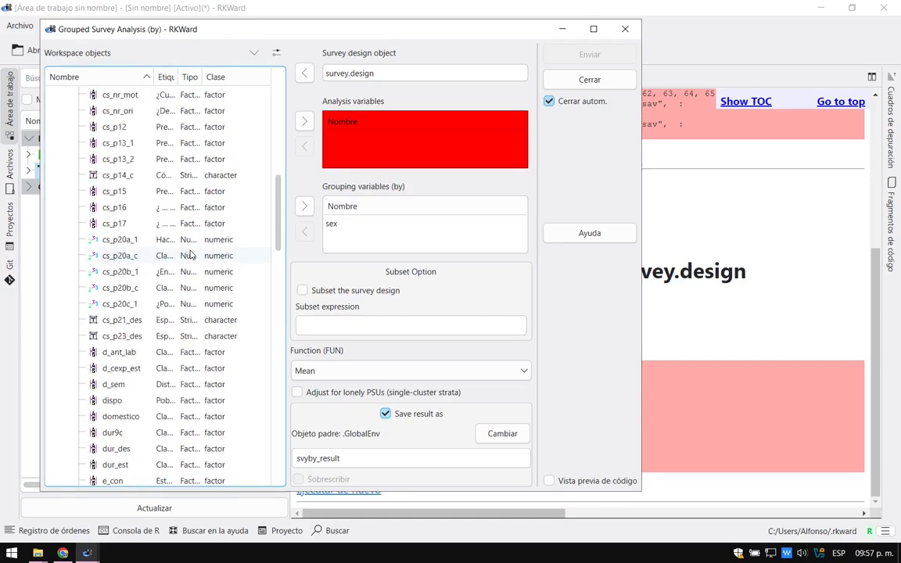
pyautogui.scroll(-15, 190, 255)
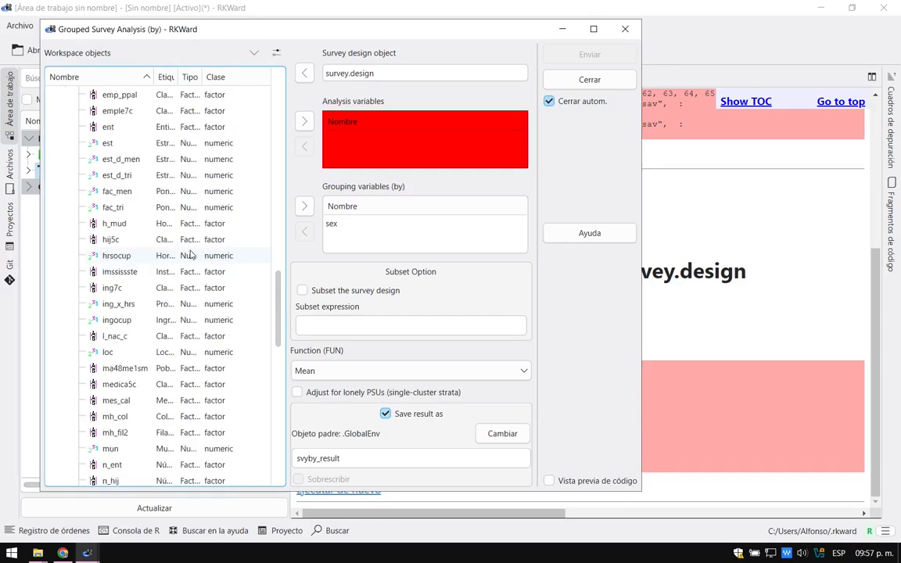
pyautogui.scroll(-5, 190, 254)
pyautogui.scroll(20, 190, 254)
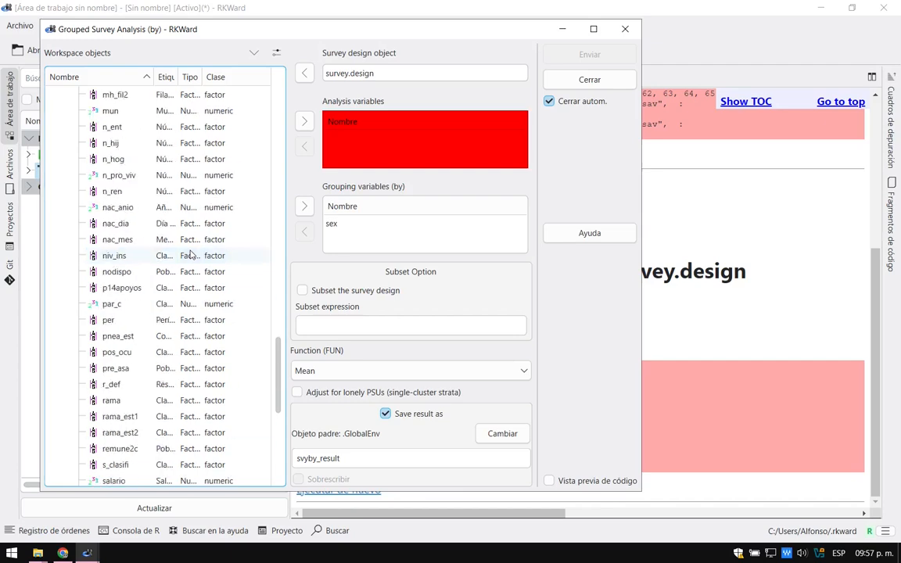
pyautogui.scroll(6, 190, 255)
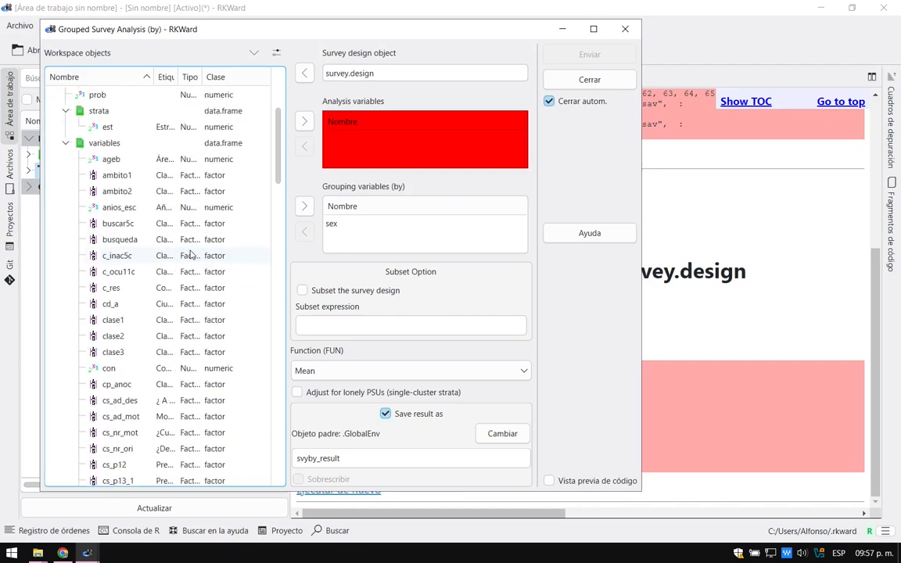
pyautogui.scroll(-3, 190, 254)
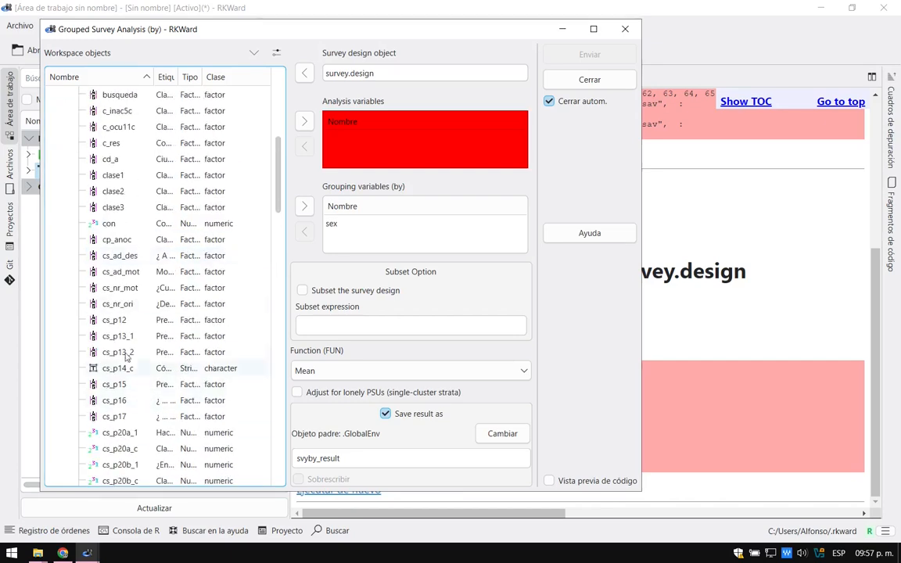
pyautogui.click(121, 323)
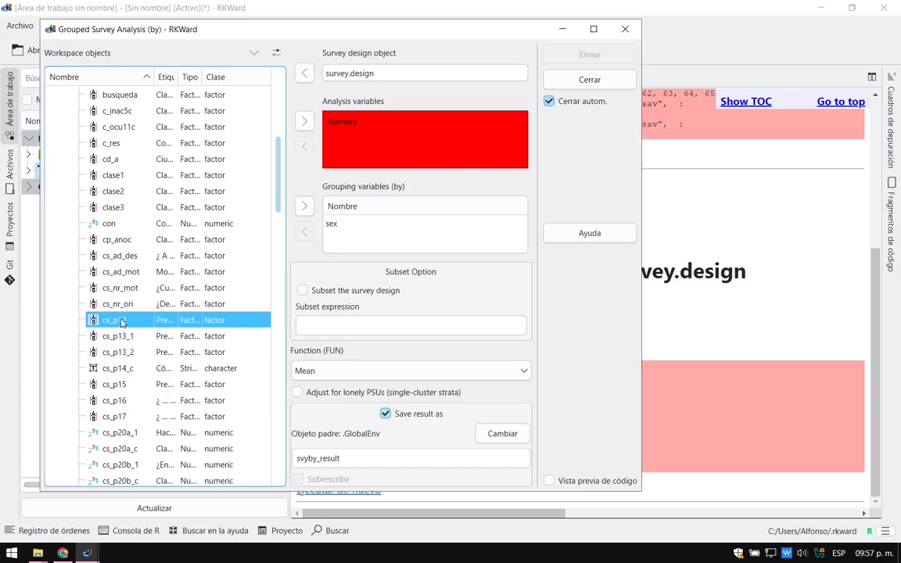
pyautogui.click(305, 121)
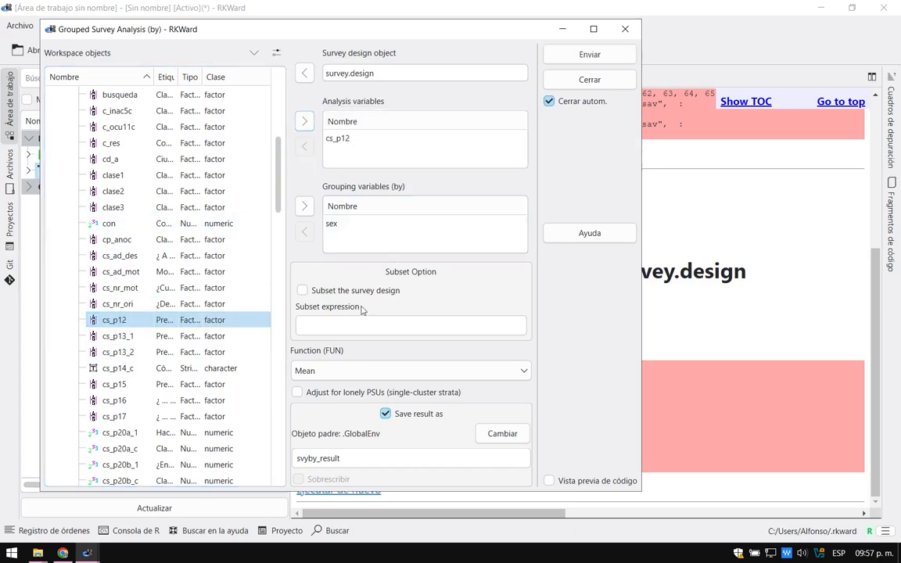
# - Set the function to Total, enable the lonely PSU adjustment, run the grouped analysis saved as svyby_result, and highlight the resulting table's values
pyautogui.click(346, 324)
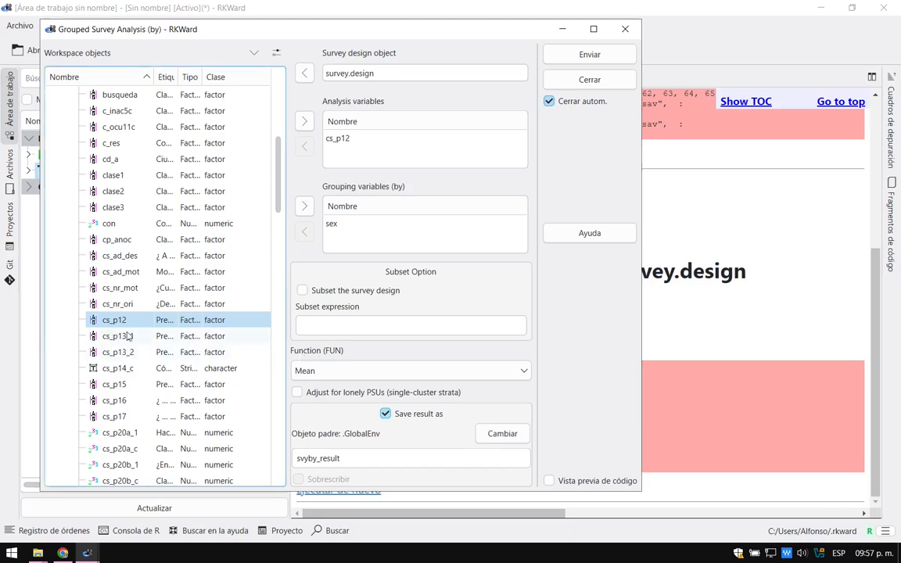
pyautogui.click(328, 373)
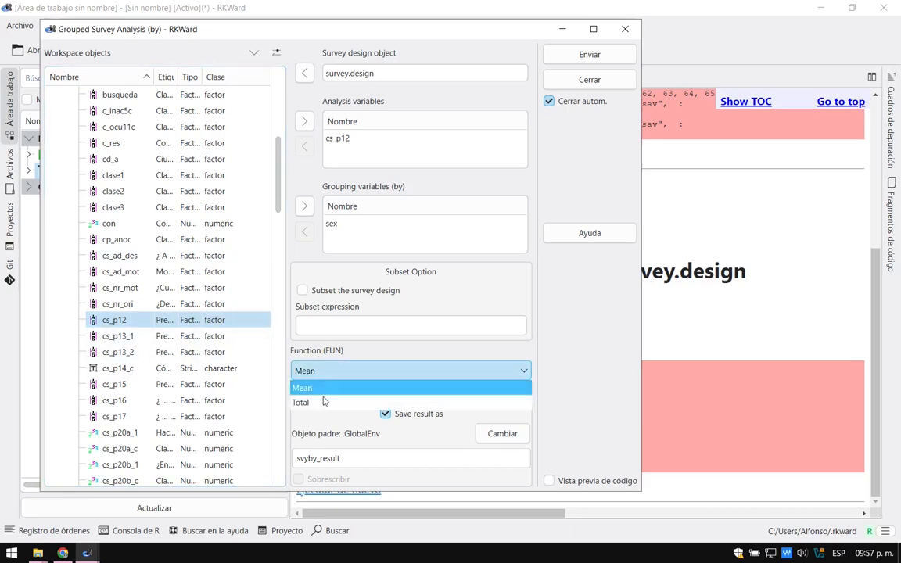
pyautogui.click(322, 402)
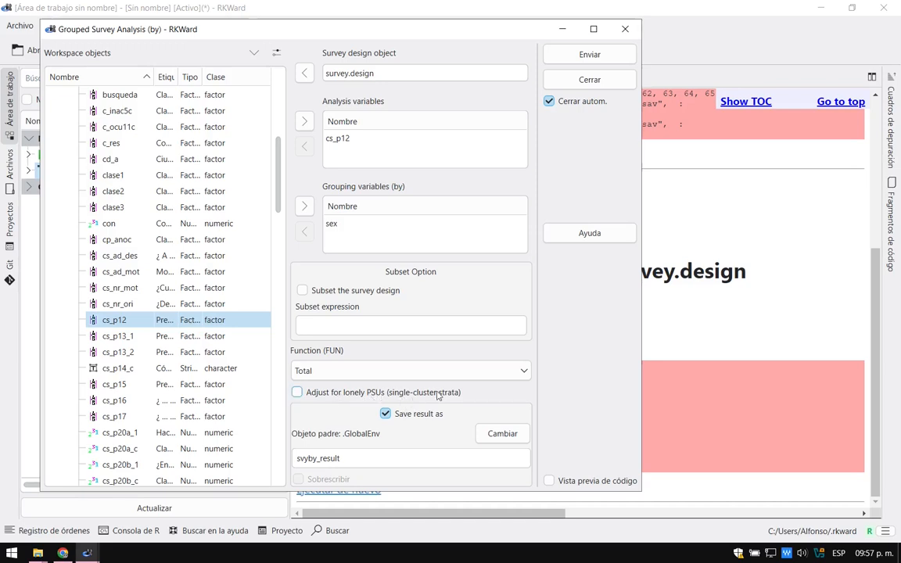
pyautogui.click(298, 392)
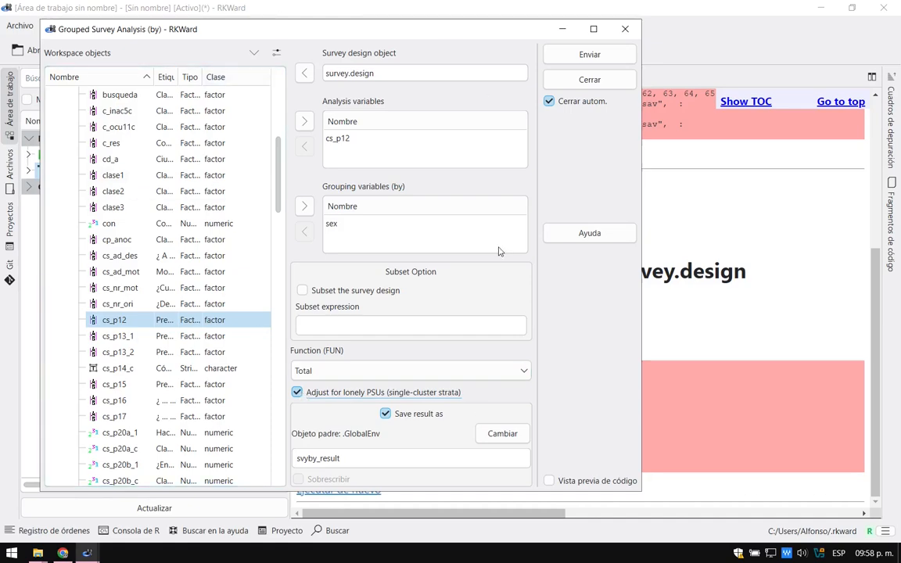
pyautogui.click(590, 55)
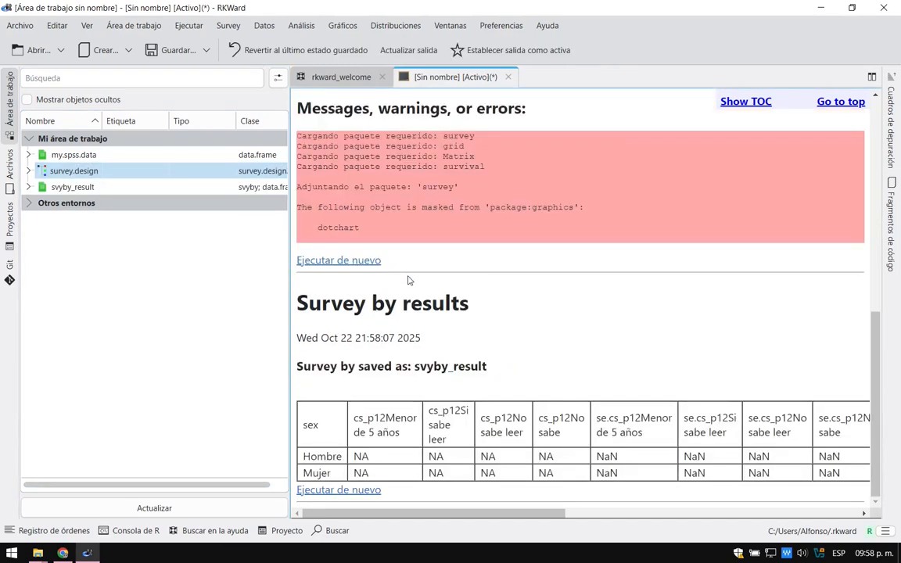
pyautogui.moveTo(361, 458); pyautogui.dragTo(661, 475)
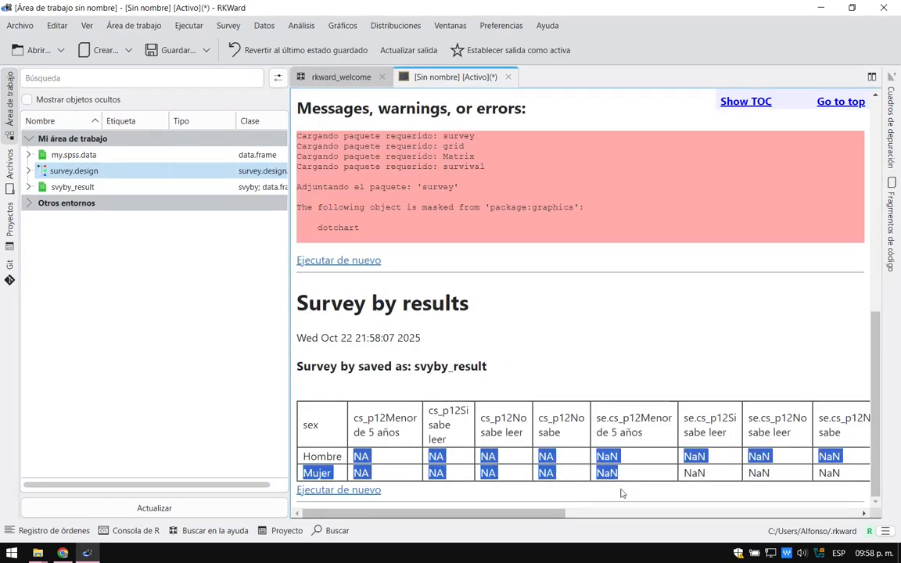
pyautogui.moveTo(499, 514); pyautogui.dragTo(418, 526)
# - Start a Subset Survey Object analysis, assign survey.design as the survey design object and enlarge the dialog
pyautogui.click(228, 26)
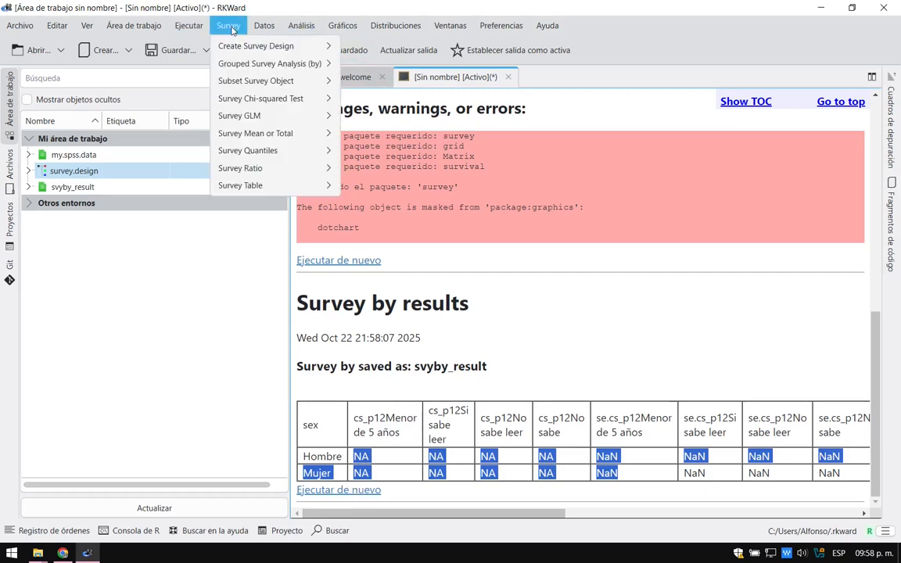
pyautogui.moveTo(252, 83)
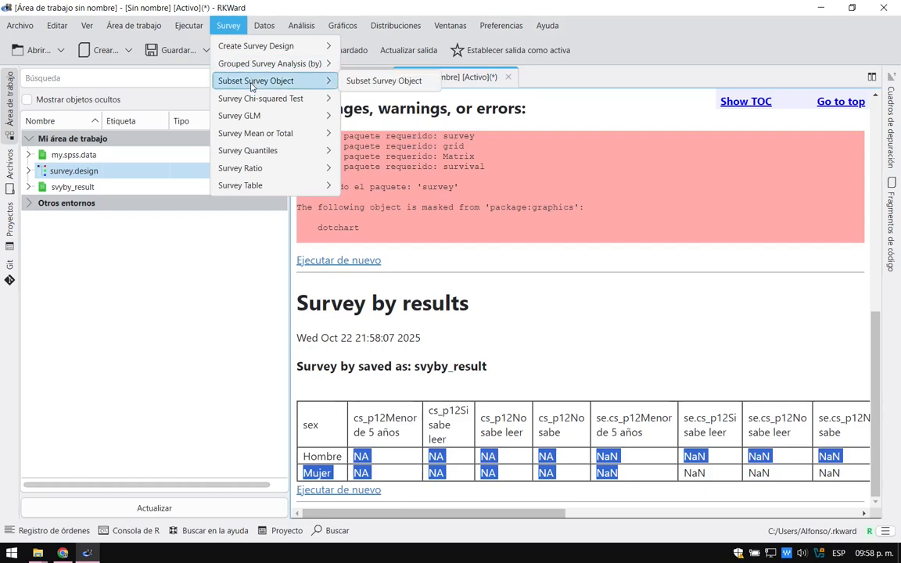
pyautogui.click(380, 80)
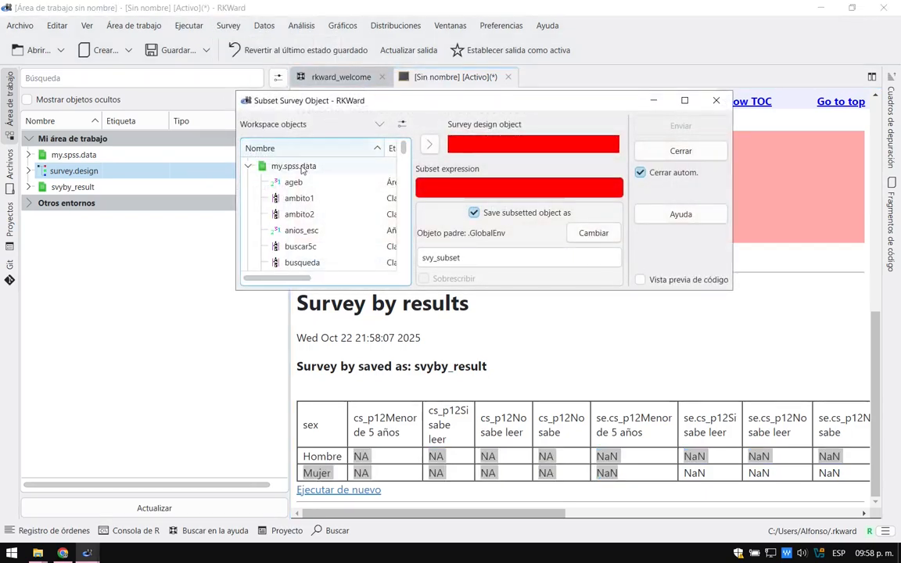
pyautogui.click(379, 125)
pyautogui.click(306, 182)
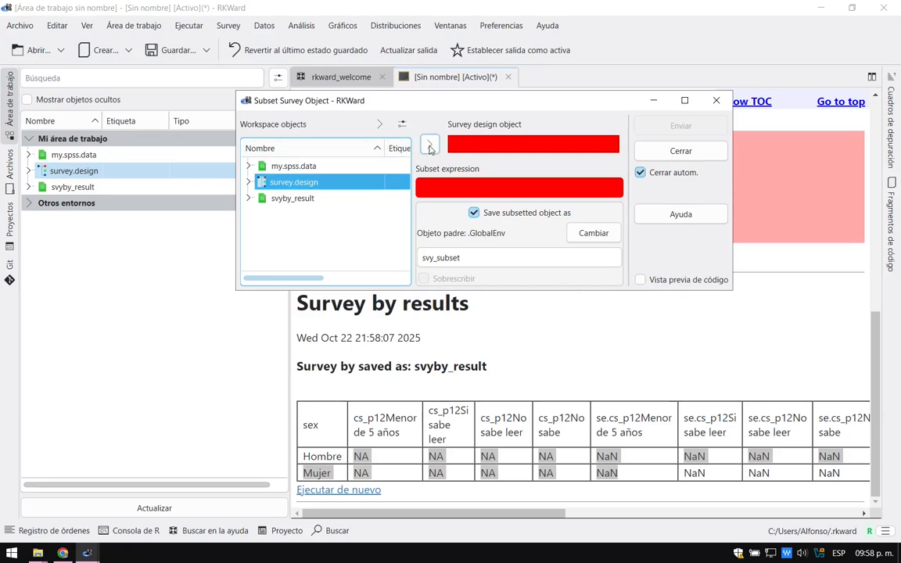
pyautogui.click(429, 146)
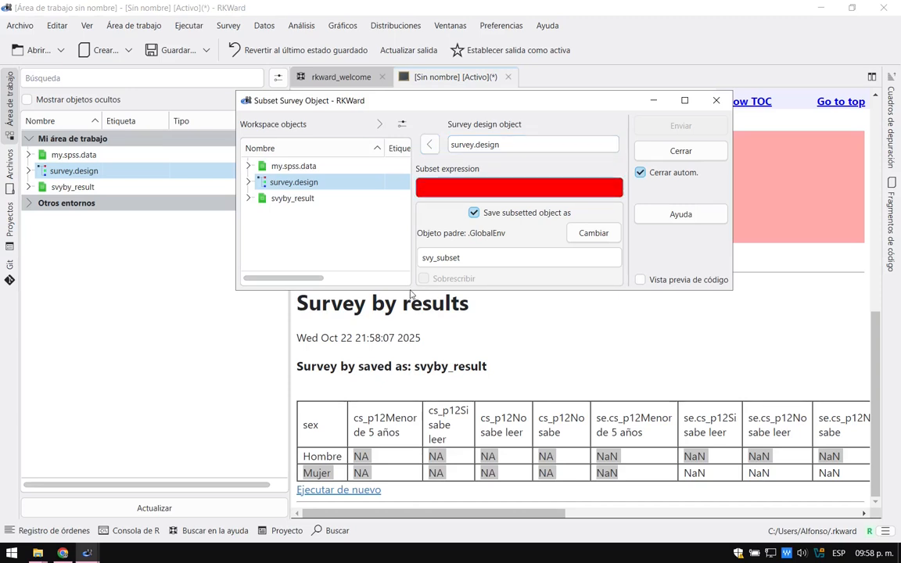
pyautogui.moveTo(413, 290); pyautogui.dragTo(374, 352)
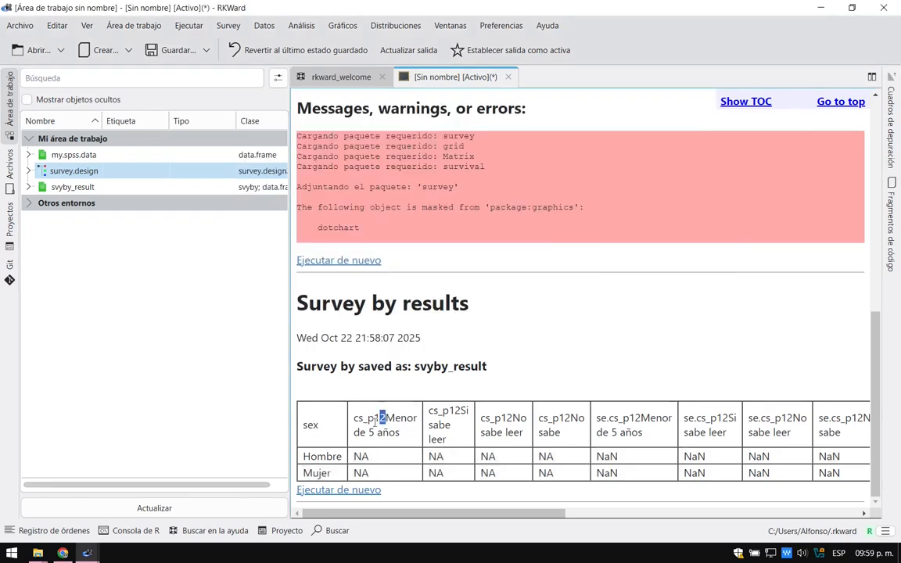
# - Copy the variable name cs_p12 from the results table and begin the subset expression as cs_p12 %in% c()
pyautogui.moveTo(385, 418); pyautogui.dragTo(352, 427)
pyautogui.hotkey('ctrl', 'c')
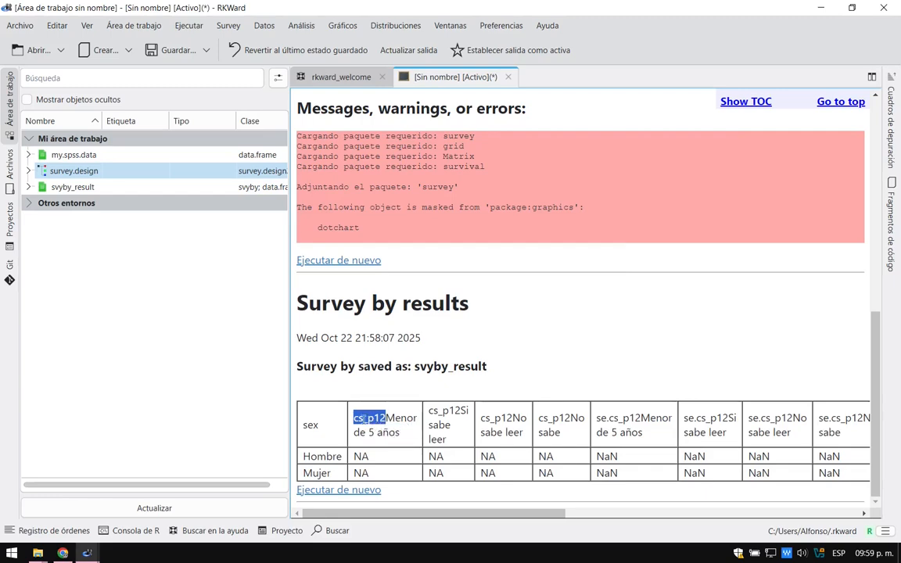
pyautogui.hotkey('alt', 'Tab')
pyautogui.rightClick(448, 222)
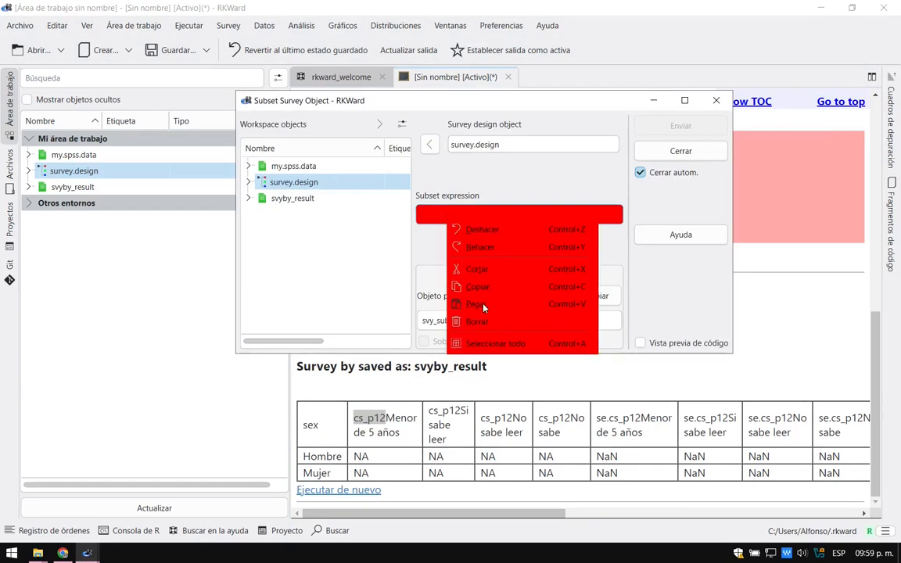
pyautogui.click(479, 304)
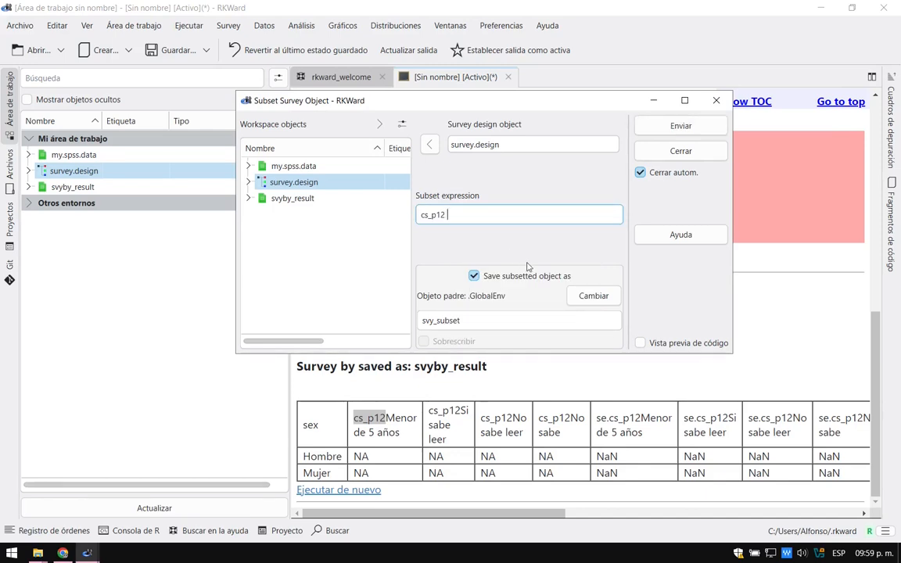
pyautogui.write('%')
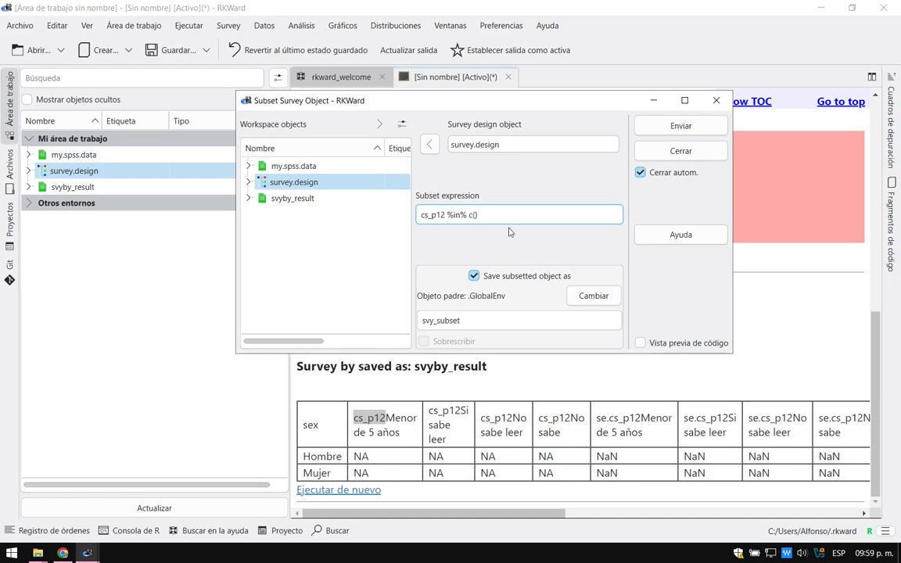
# - Copy "Si sabe leer" from the results table into c() as a quoted value, followed by a comma and an empty quoted value
pyautogui.click(511, 419)
pyautogui.moveTo(512, 418); pyautogui.dragTo(515, 429)
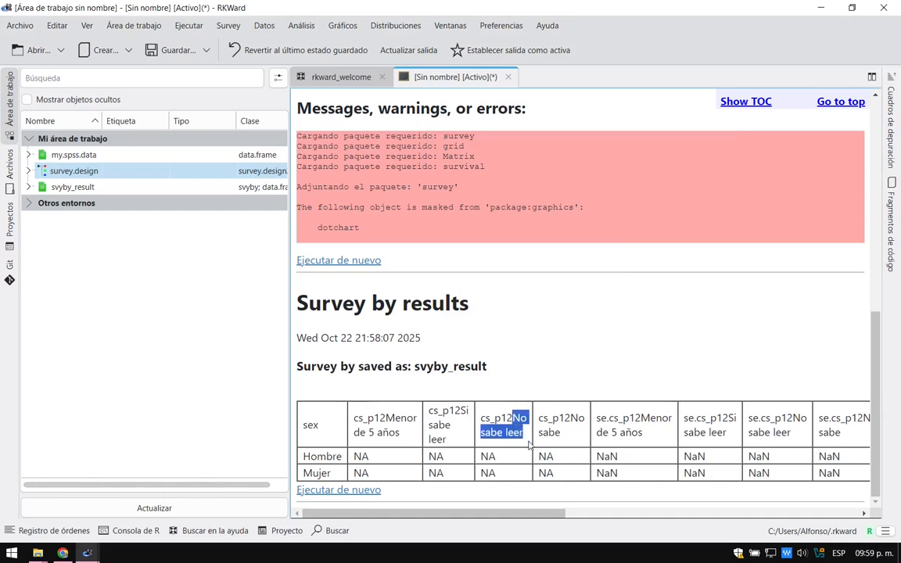
pyautogui.click(506, 433)
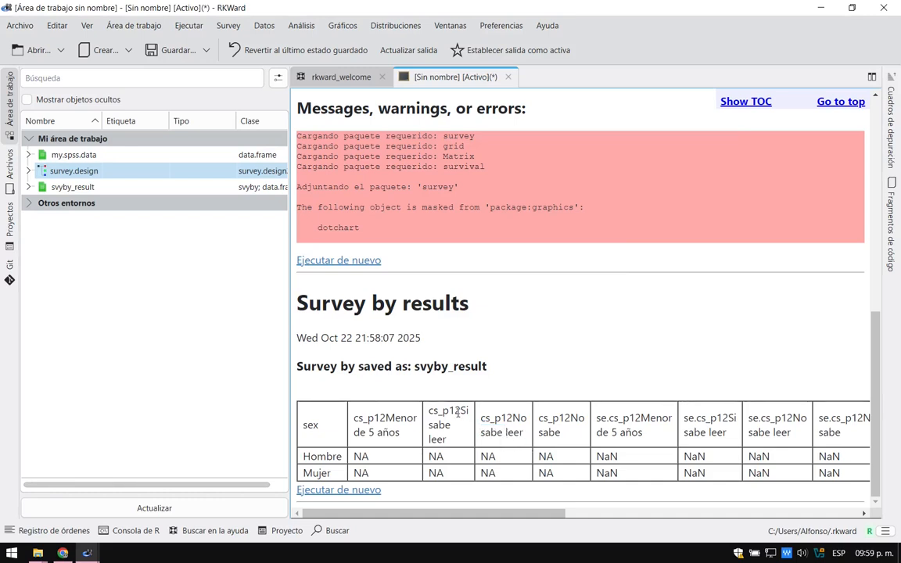
pyautogui.moveTo(465, 425); pyautogui.dragTo(467, 445)
pyautogui.hotkey('ctrl', 'c')
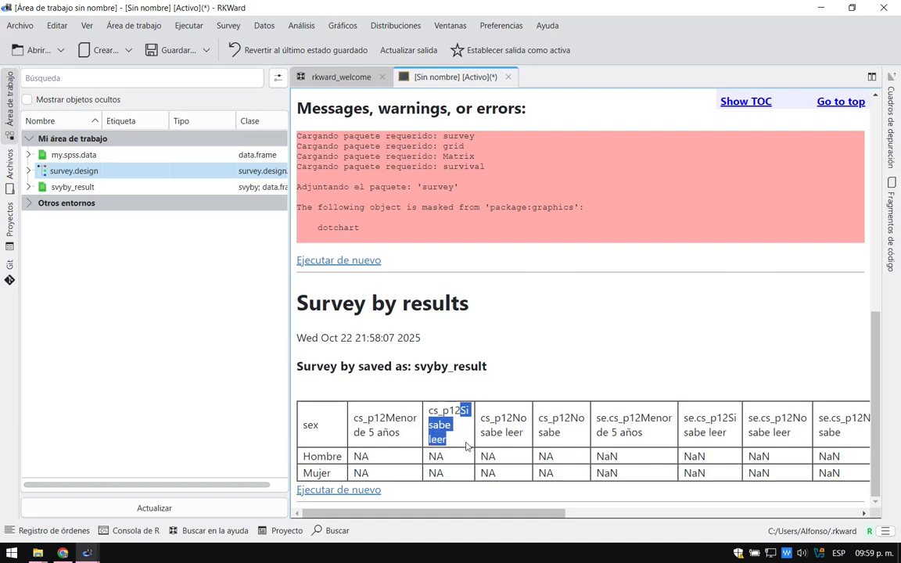
pyautogui.hotkey('alt', 'Tab')
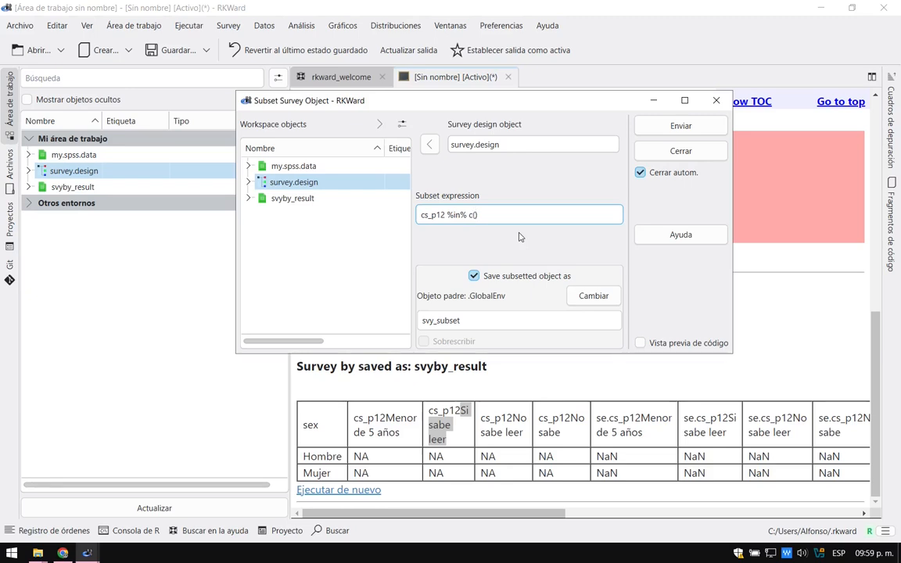
pyautogui.write('"')
pyautogui.hotkey('ctrl', 'v')
pyautogui.write('"')
pyautogui.write(',""')
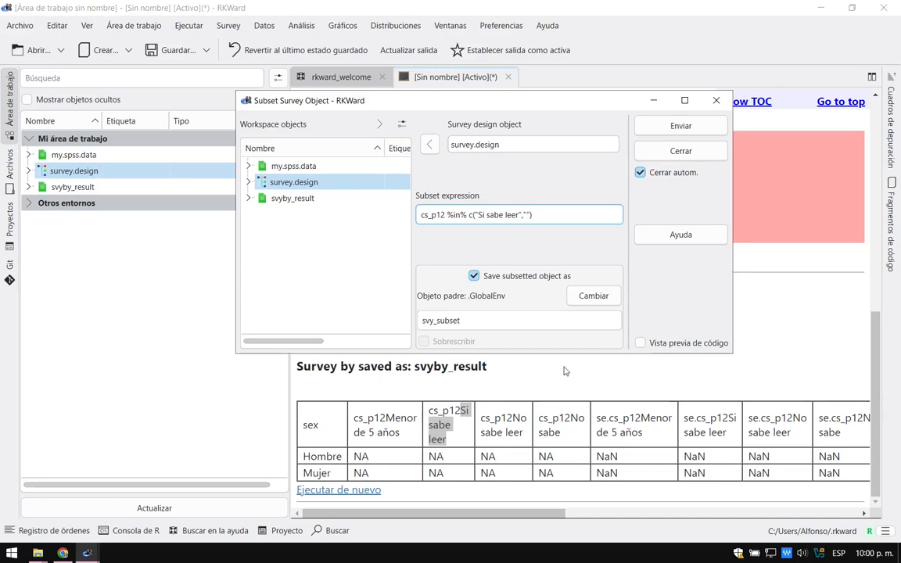
# - Copy "No sabe leer" from the results table into the empty quotes as the subset expression's second value
pyautogui.moveTo(513, 418); pyautogui.dragTo(527, 435)
pyautogui.rightClick(527, 435)
pyautogui.click(534, 440)
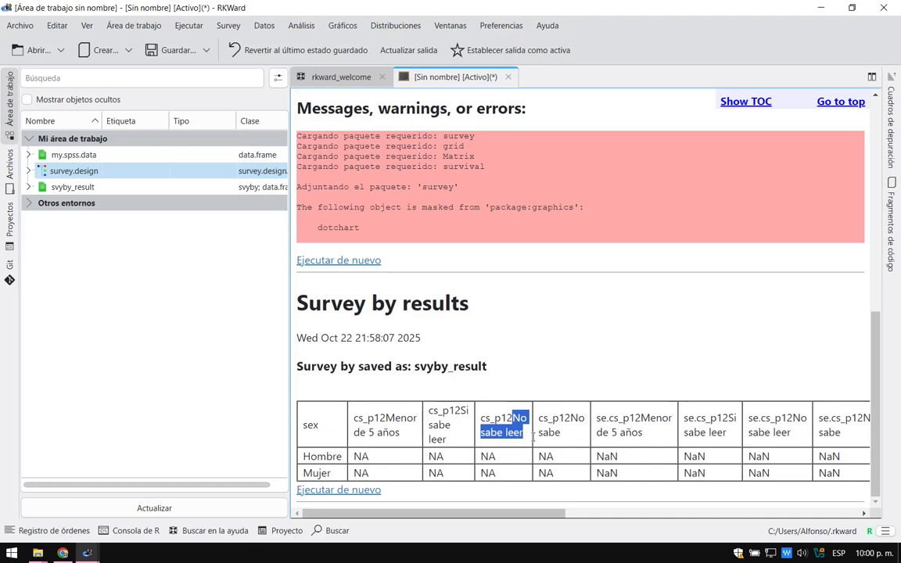
pyautogui.hotkey('alt', 'Tab')
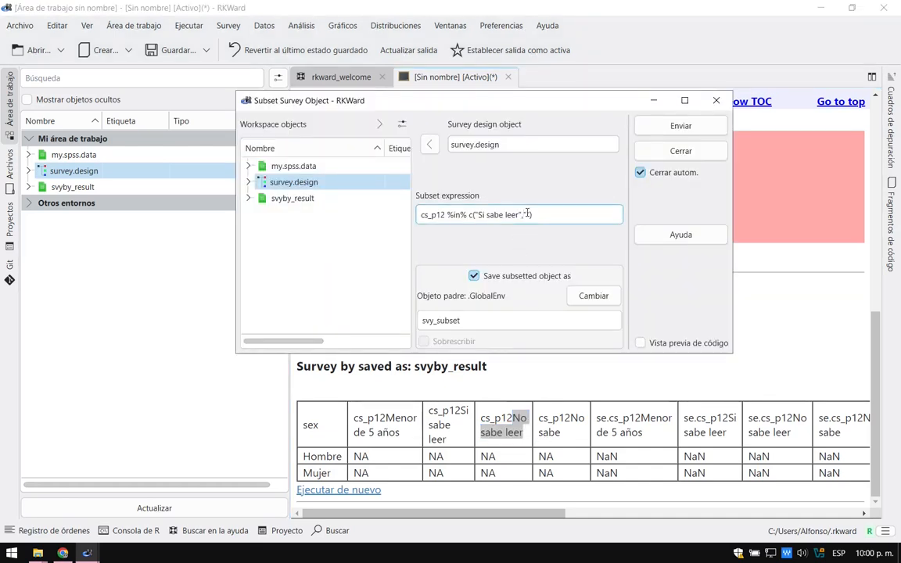
pyautogui.hotkey('ctrl', 'v')
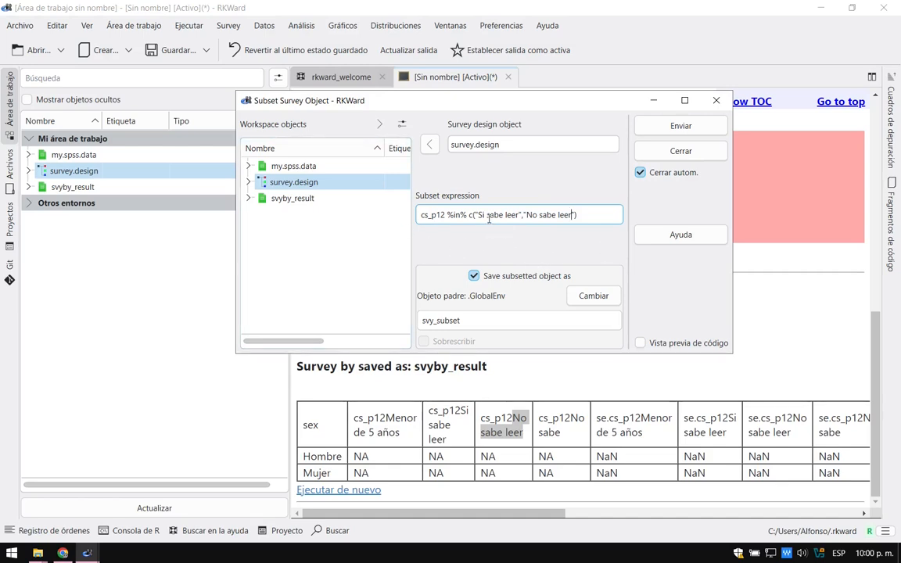
# - Check the two quoted categories and run the subset, saving it as svy_subset
pyautogui.moveTo(474, 215); pyautogui.dragTo(585, 218)
pyautogui.click(585, 218)
pyautogui.click(470, 322)
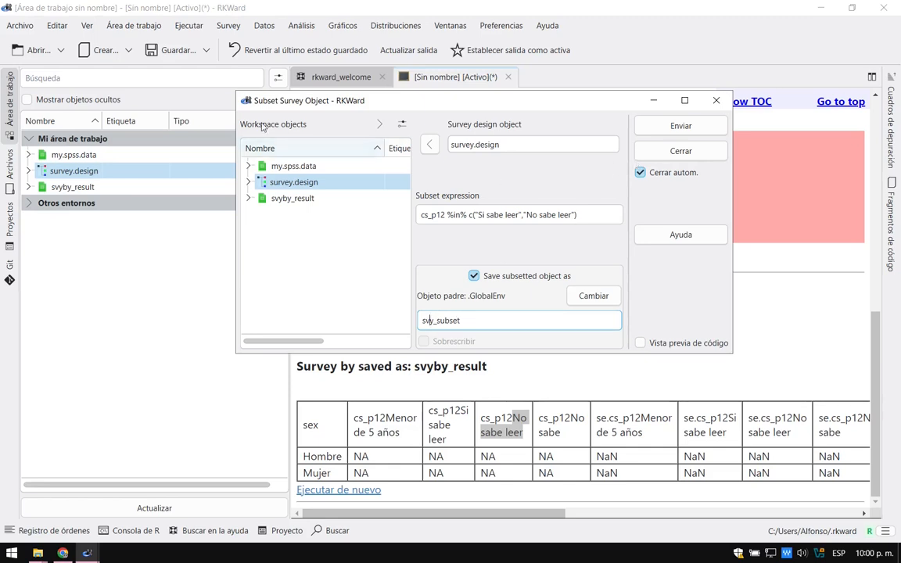
pyautogui.click(677, 127)
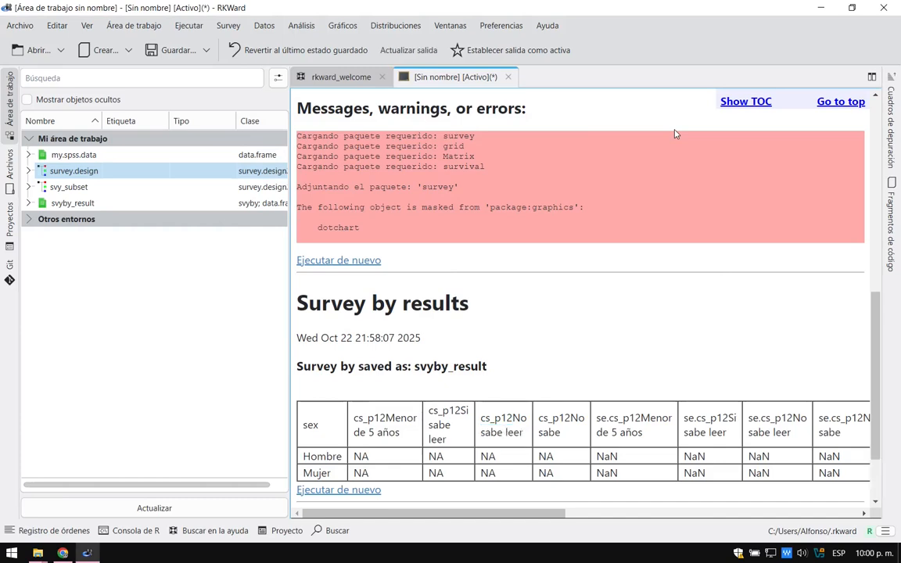
# - Expand svy_subset and its variables in the workspace, and review the object's summary in the viewer
pyautogui.doubleClick(69, 187)
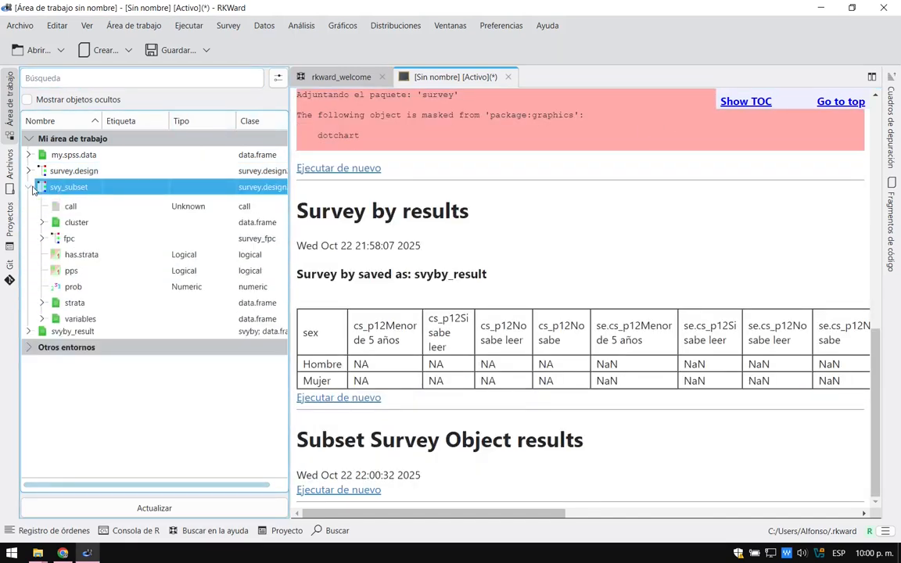
pyautogui.click(42, 331)
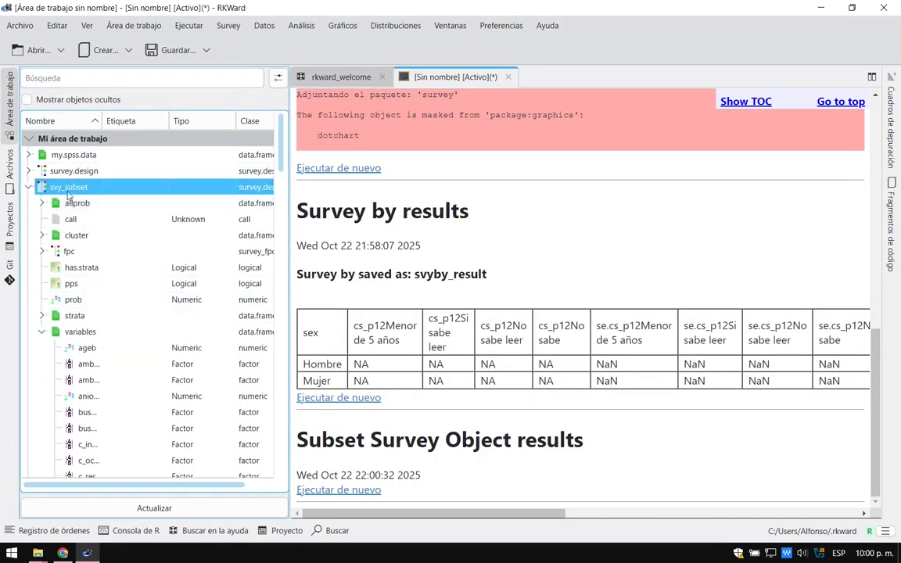
pyautogui.doubleClick(69, 187)
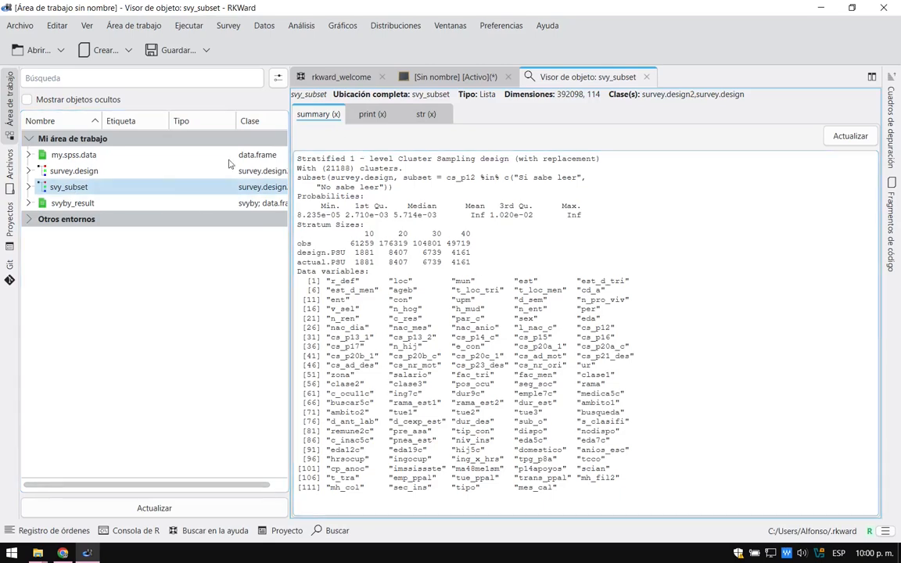
pyautogui.click(646, 76)
pyautogui.click(28, 187)
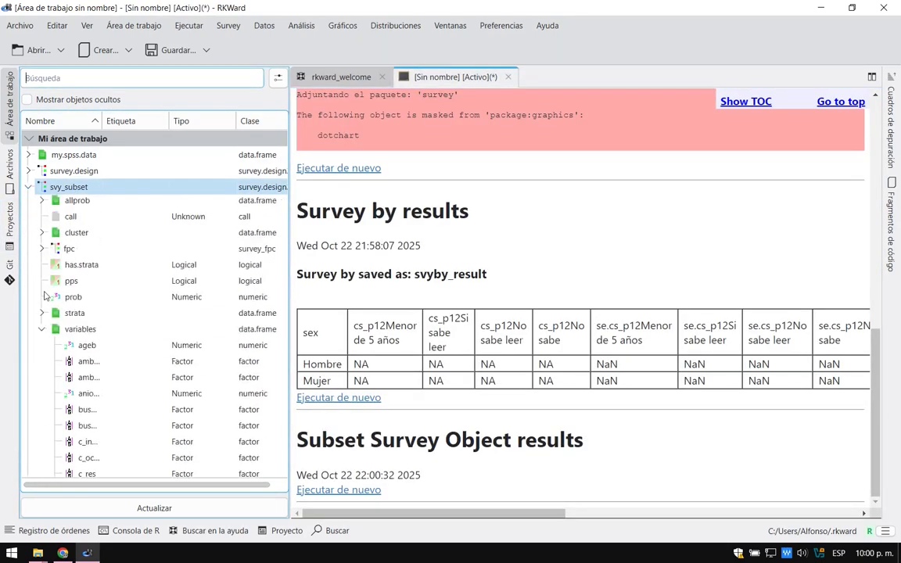
# - Open the variables data frame of svy_subset despite its size, look over its columns and close it
pyautogui.doubleClick(68, 335)
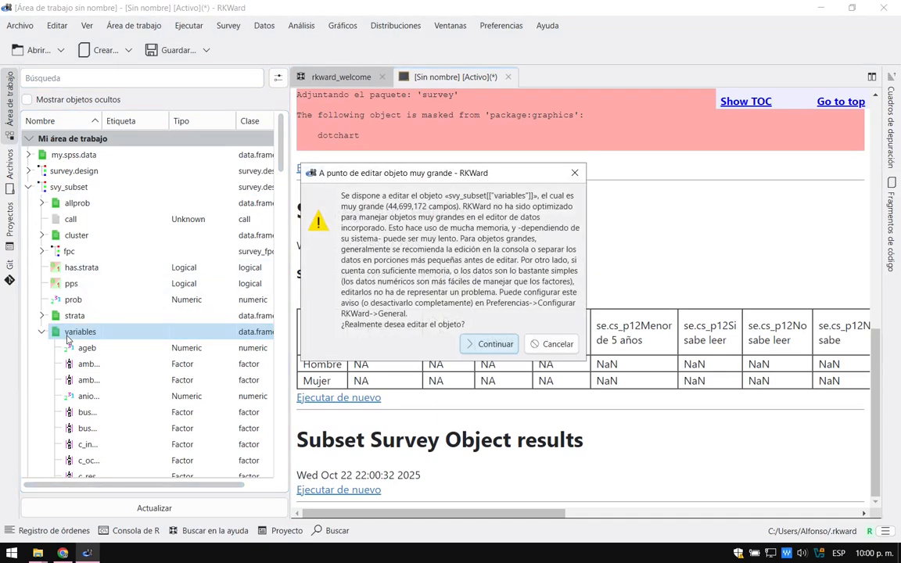
pyautogui.click(490, 345)
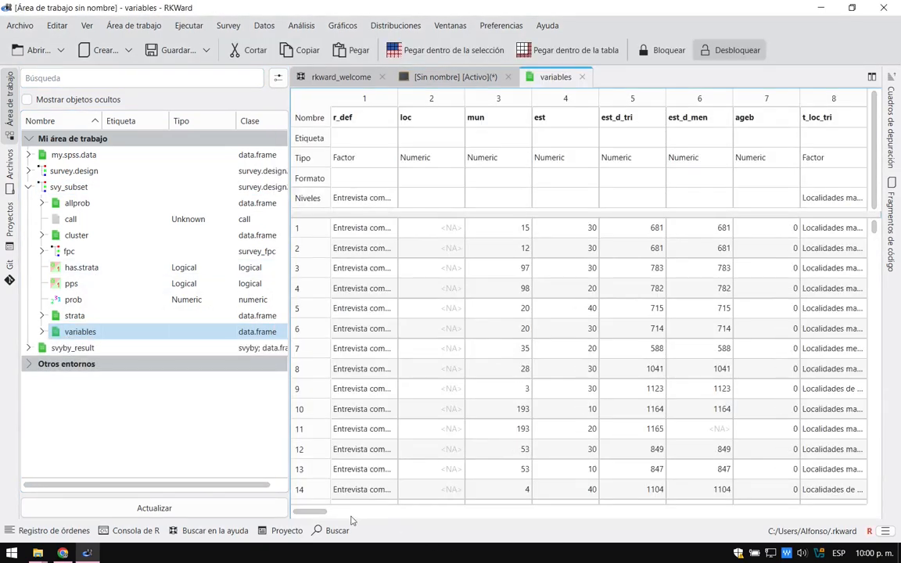
pyautogui.moveTo(317, 514); pyautogui.dragTo(294, 494)
pyautogui.click(582, 77)
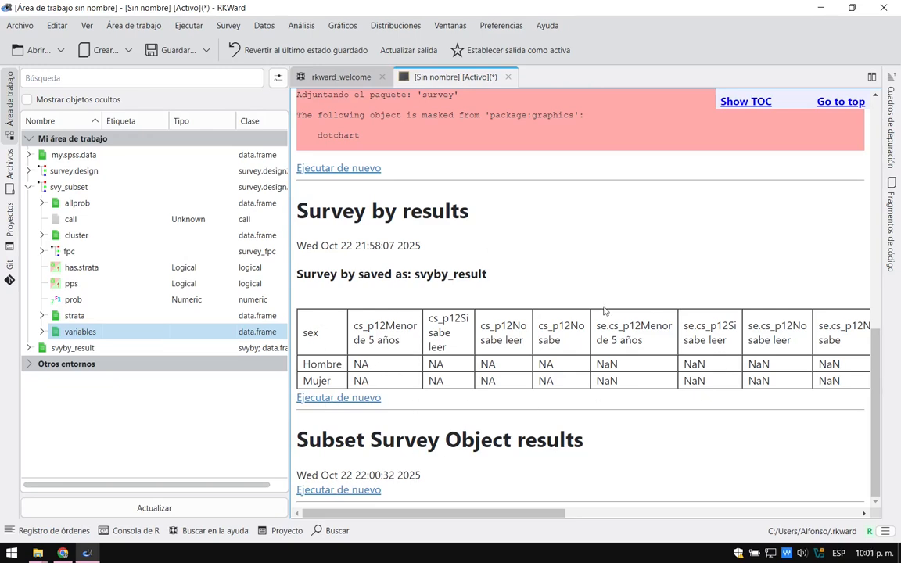
# - Reopen the earlier grouped analysis, replace its survey design object with svy_subset, and allow svyby_result to be overwritten
pyautogui.click(332, 399)
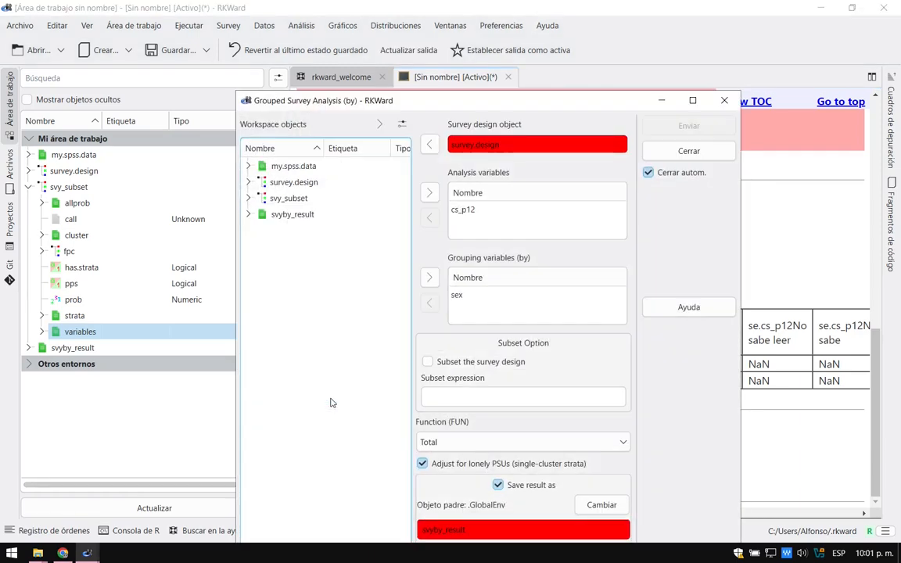
pyautogui.moveTo(419, 98); pyautogui.dragTo(363, 7)
pyautogui.click(444, 51)
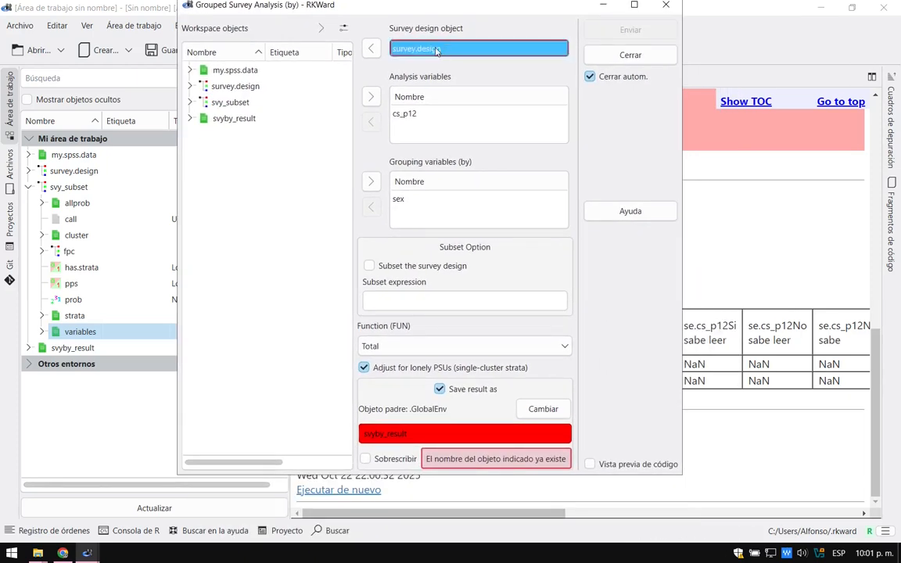
pyautogui.click(373, 49)
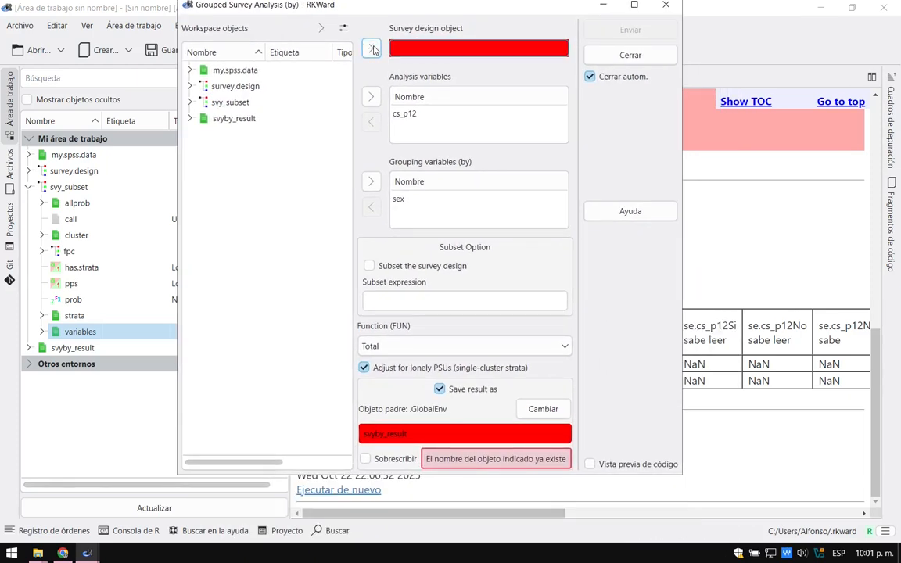
pyautogui.click(227, 105)
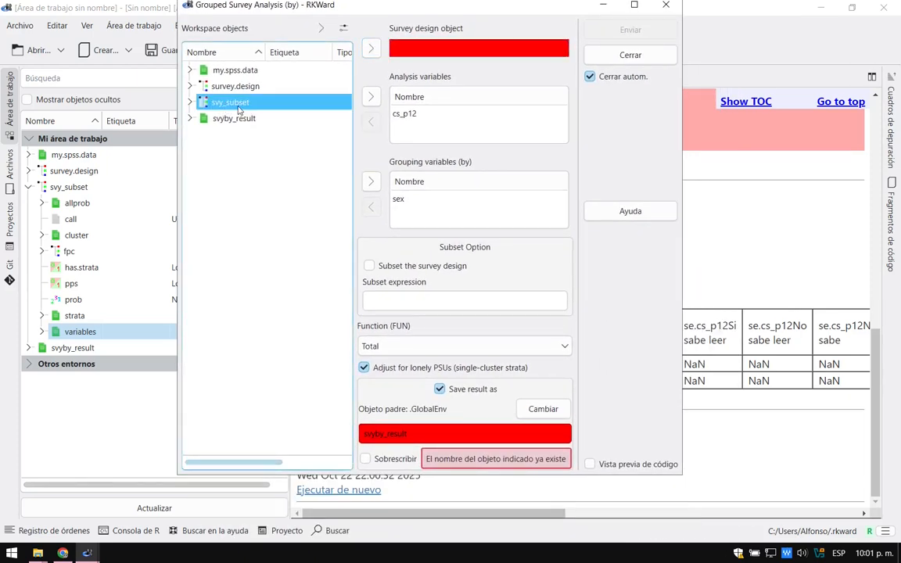
pyautogui.click(370, 48)
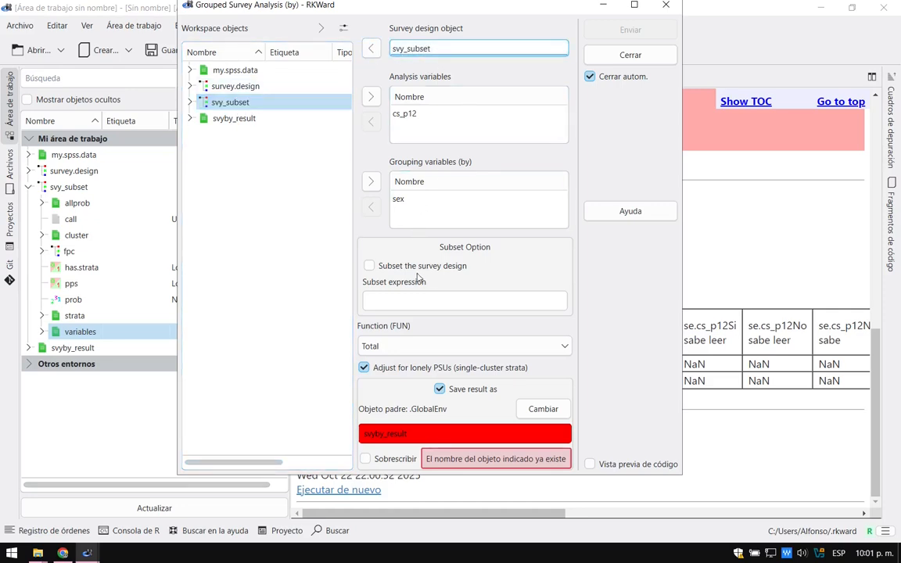
pyautogui.click(365, 459)
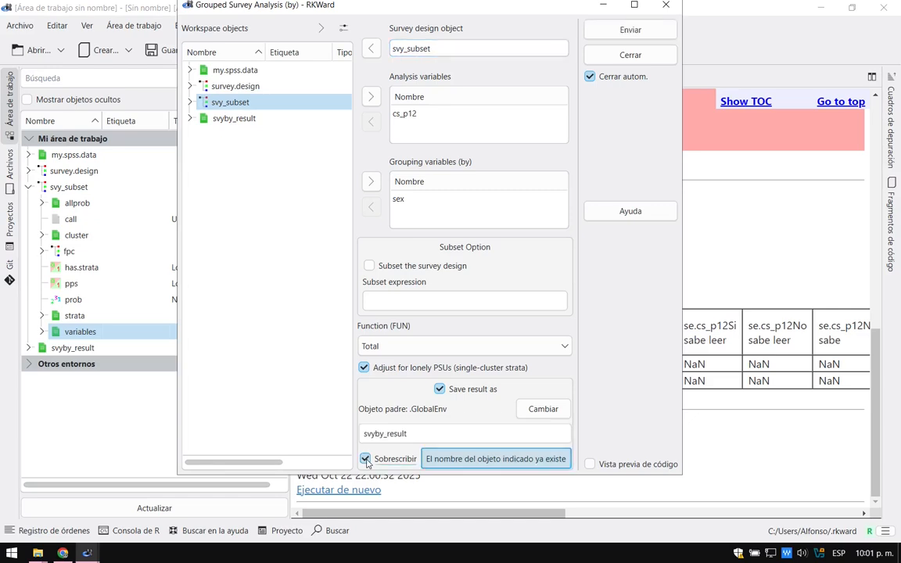
# - Collapse svy_subset in the workspace browser and widen the name column
pyautogui.click(33, 190)
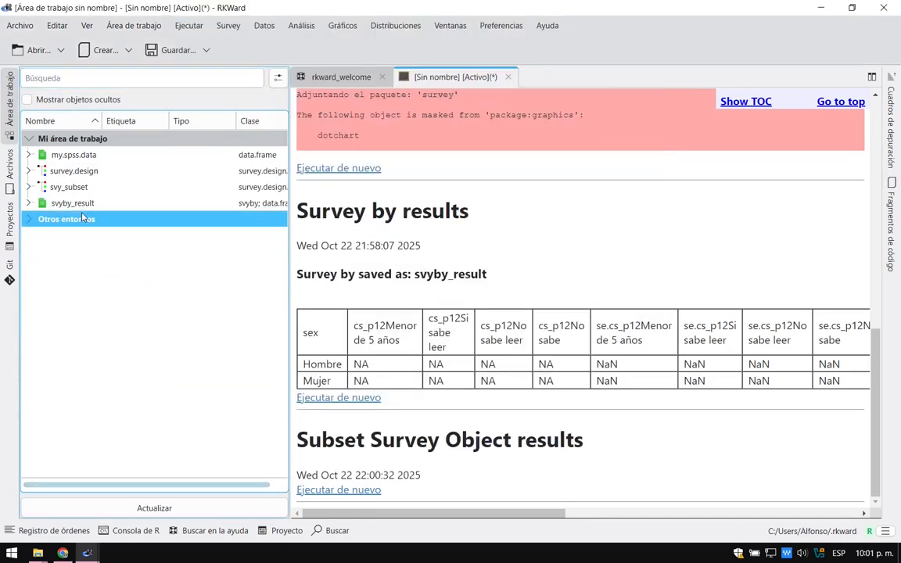
pyautogui.click(85, 204)
pyautogui.click(28, 219)
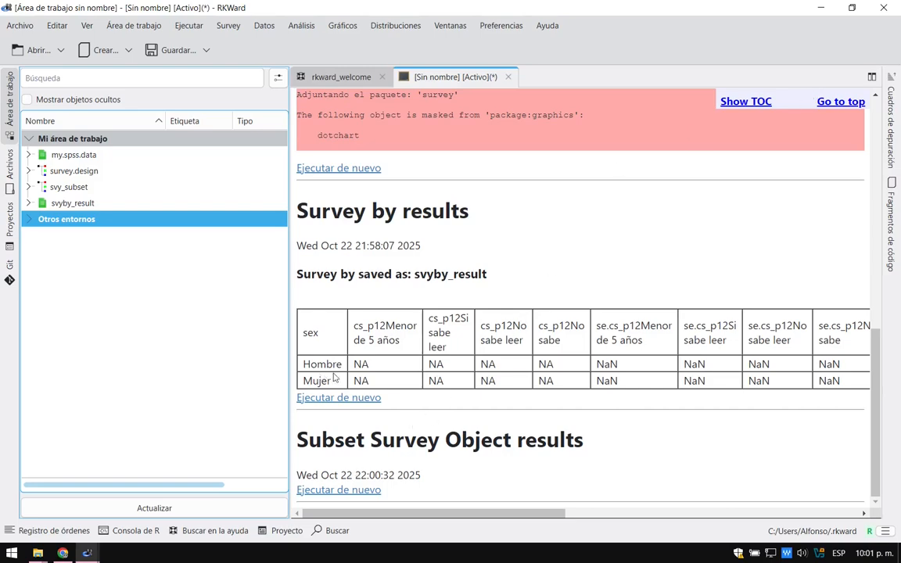
# - Run the grouped totals of cs_p12 by sex on svy_subset, and review the literacy totals and standard errors
pyautogui.hotkey('alt', 'Tab')
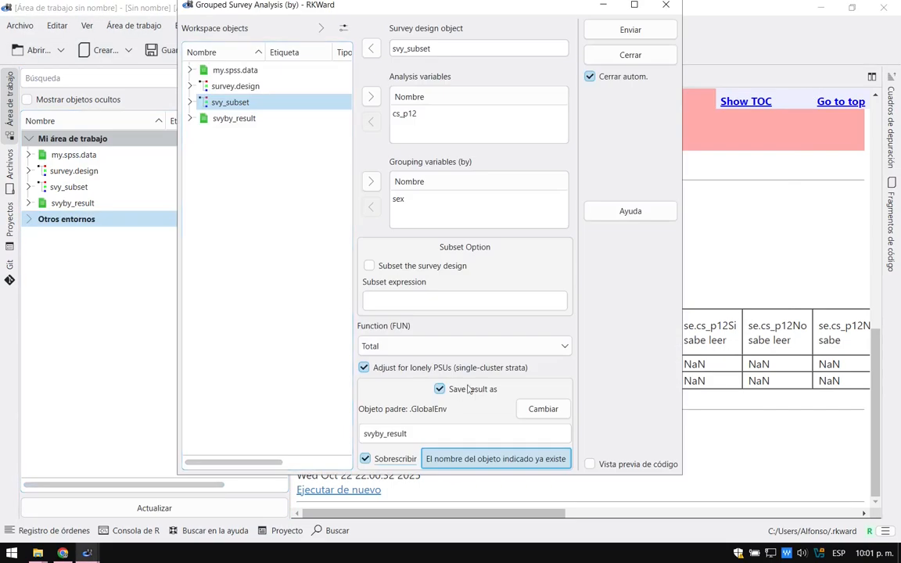
pyautogui.click(637, 36)
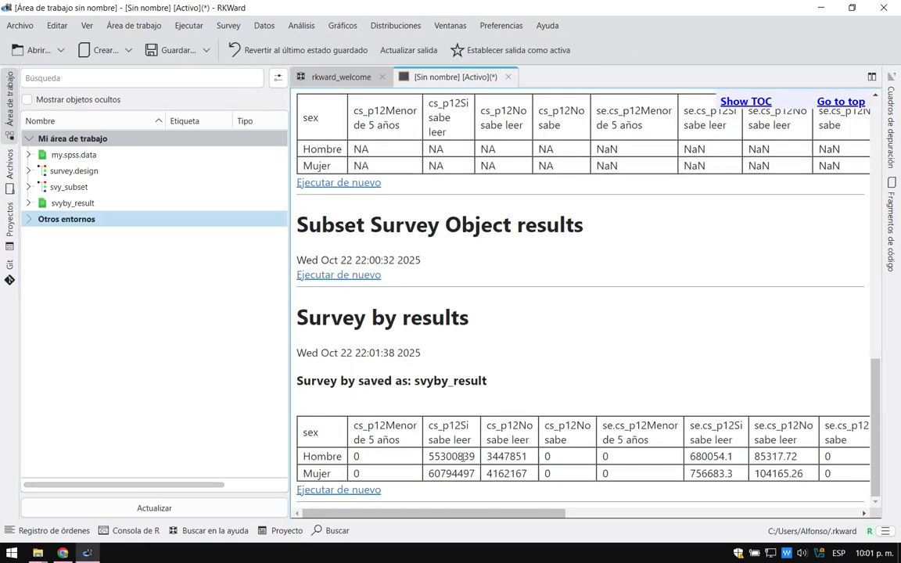
pyautogui.moveTo(463, 456); pyautogui.dragTo(468, 475)
pyautogui.click(523, 474)
pyautogui.moveTo(528, 474); pyautogui.dragTo(437, 460)
pyautogui.click(427, 479)
pyautogui.moveTo(690, 425); pyautogui.dragTo(724, 438)
pyautogui.click(725, 438)
pyautogui.moveTo(361, 432); pyautogui.dragTo(378, 456)
pyautogui.click(369, 426)
# - Start the forcats tool for dropping unused factor levels and expand the variables of svy_subset in its object list
pyautogui.click(273, 29)
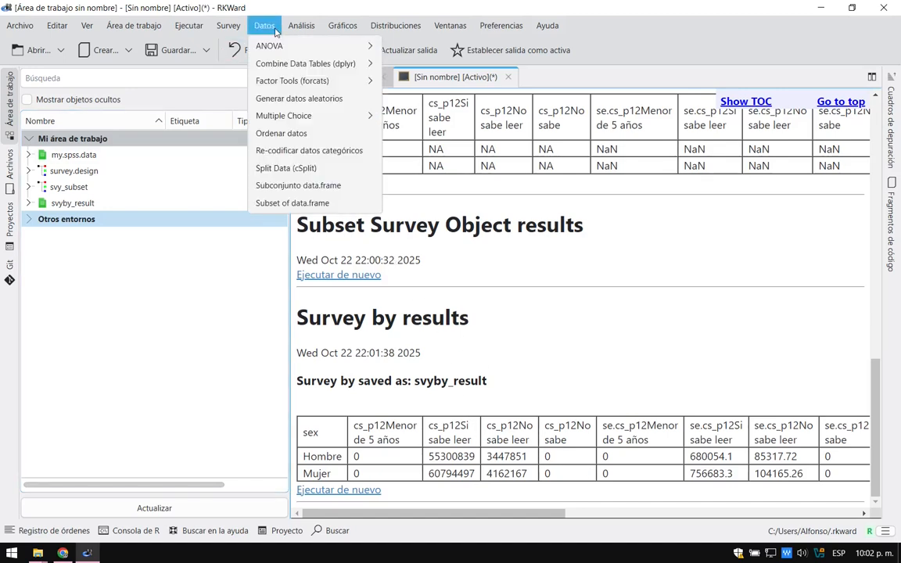
pyautogui.moveTo(352, 82)
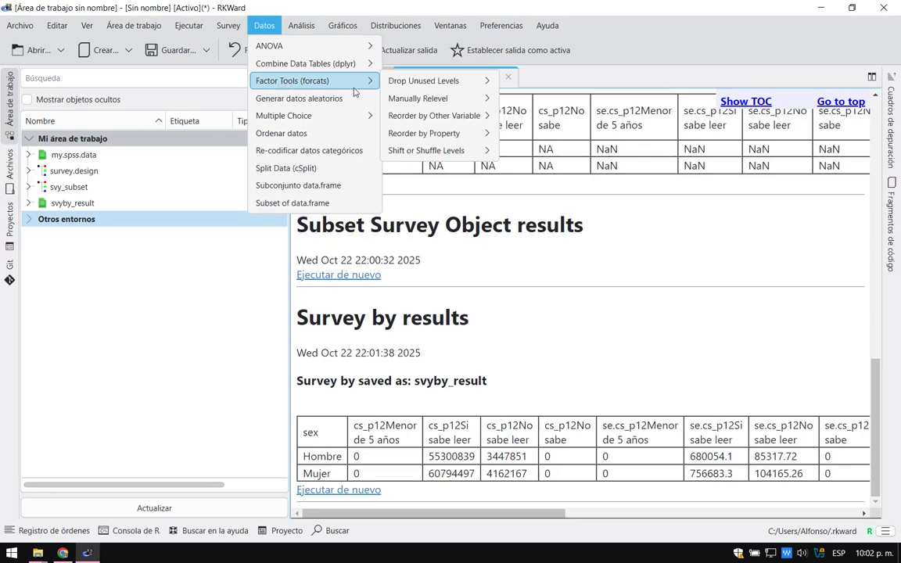
pyautogui.moveTo(413, 86)
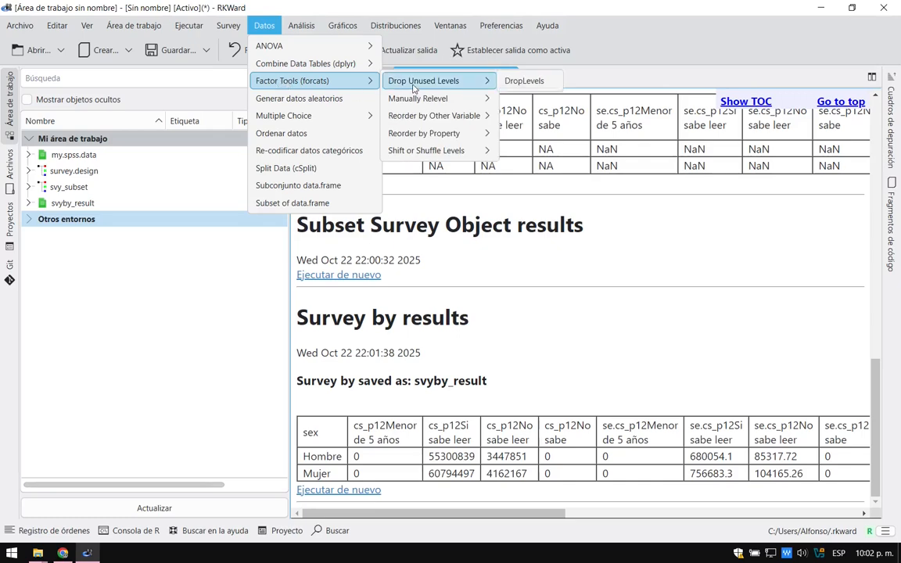
pyautogui.click(470, 81)
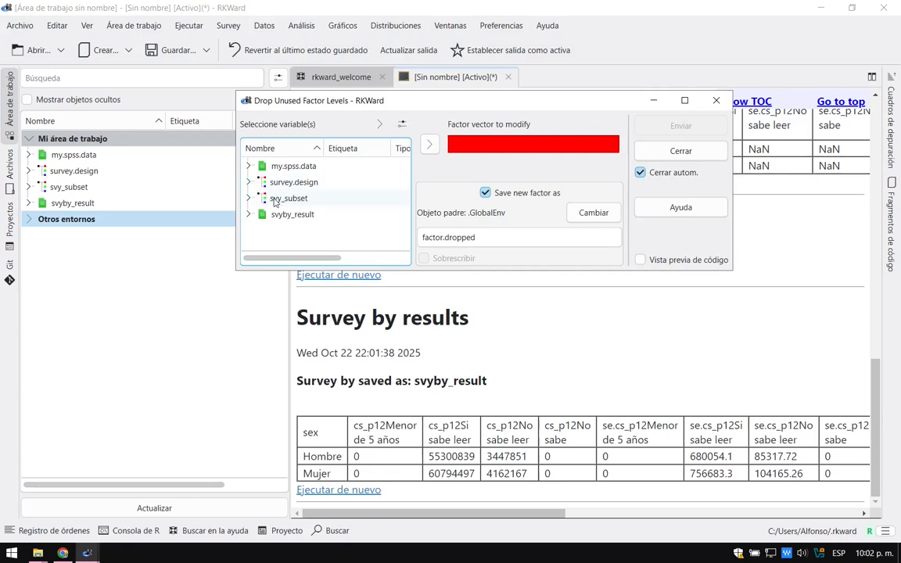
pyautogui.click(251, 200)
pyautogui.scroll(-4, 293, 197)
pyautogui.click(261, 214)
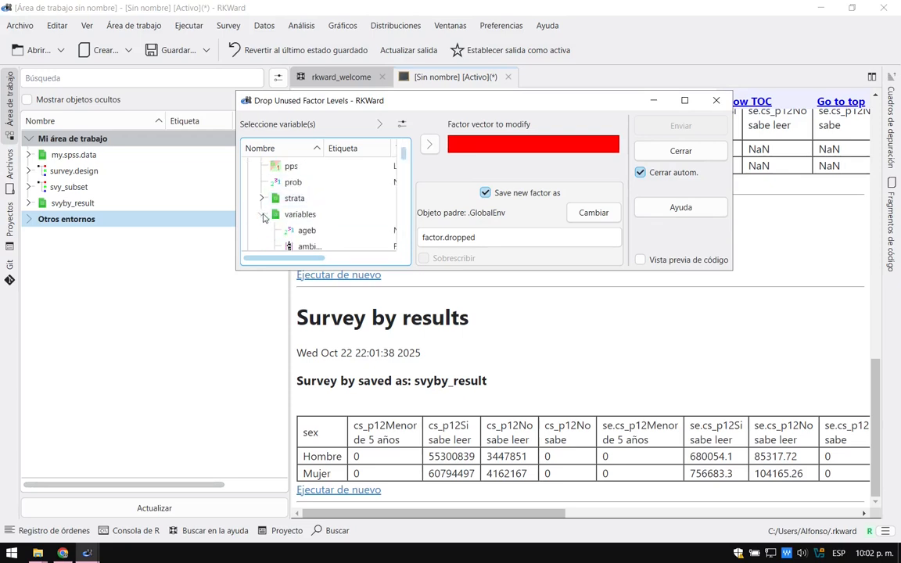
pyautogui.scroll(-1, 316, 198)
pyautogui.scroll(-5, 316, 198)
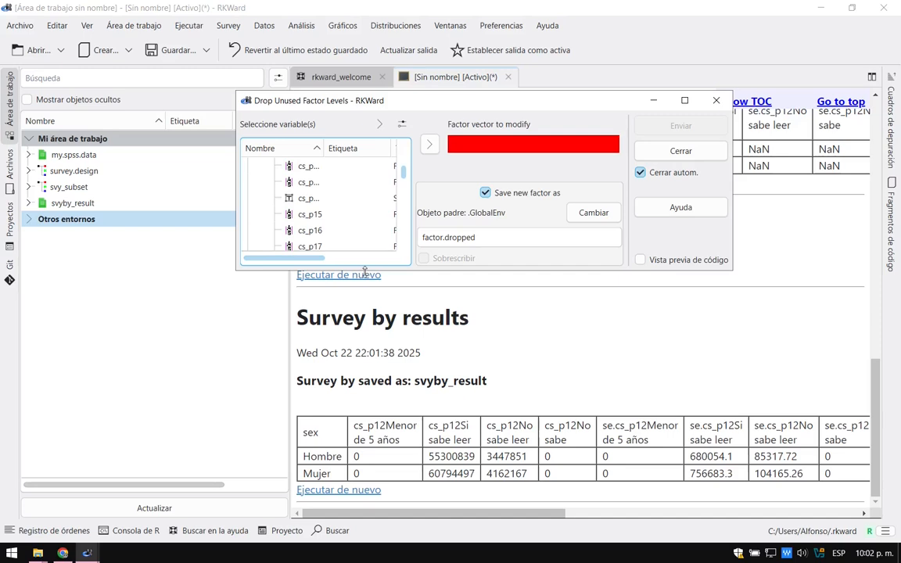
# - Enlarge the dialog and its name column, and set svy_subset's cs_p12 as the factor vector to modify
pyautogui.moveTo(365, 271); pyautogui.dragTo(352, 466)
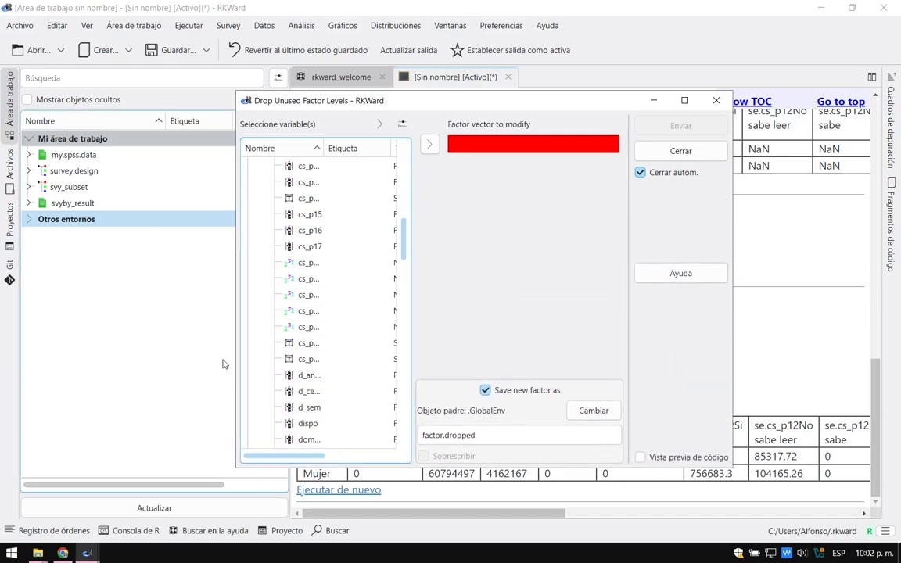
pyautogui.moveTo(232, 356); pyautogui.dragTo(140, 356)
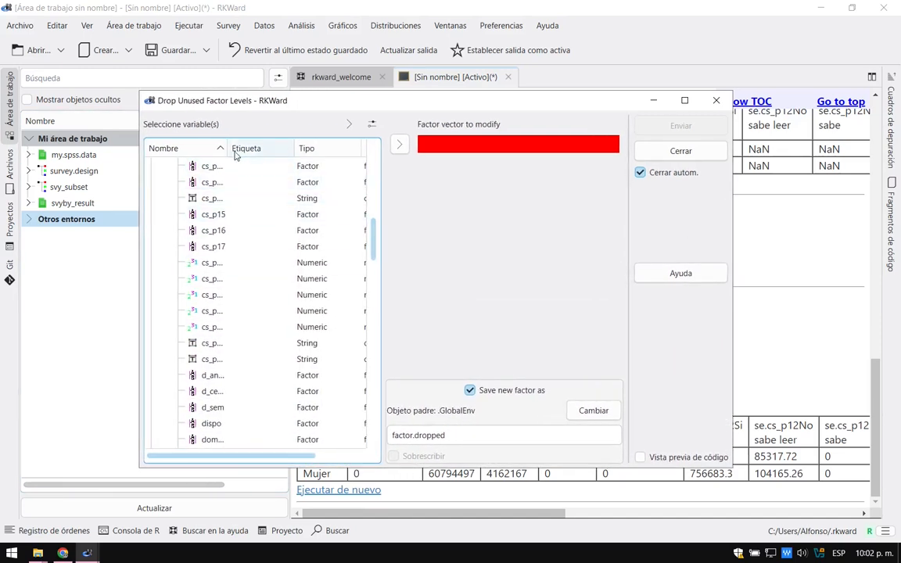
pyautogui.moveTo(227, 148); pyautogui.dragTo(288, 148)
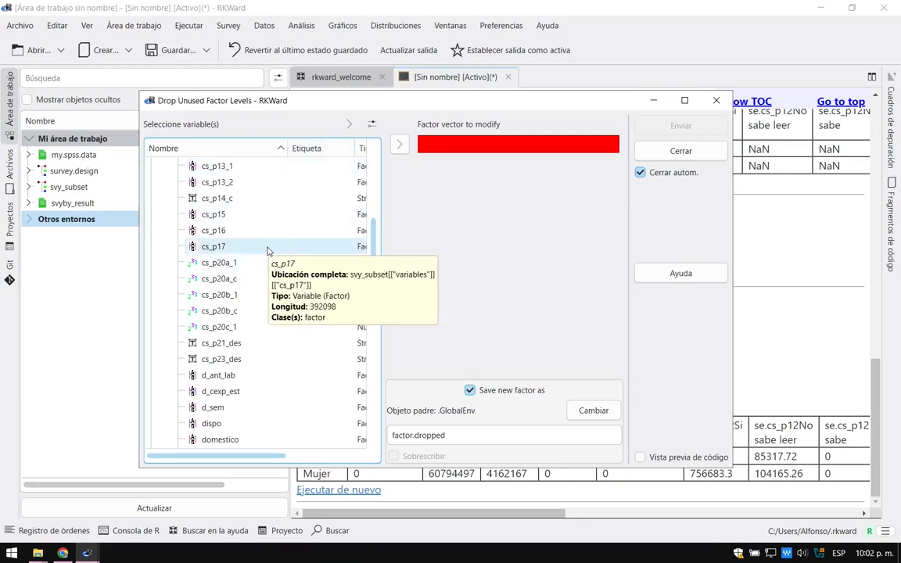
pyautogui.scroll(2, 268, 250)
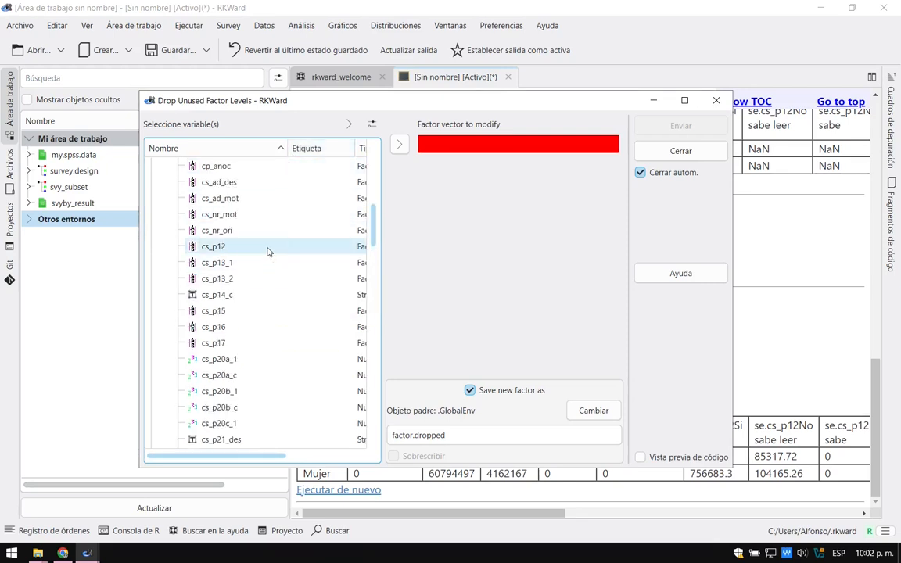
pyautogui.click(215, 247)
pyautogui.click(401, 147)
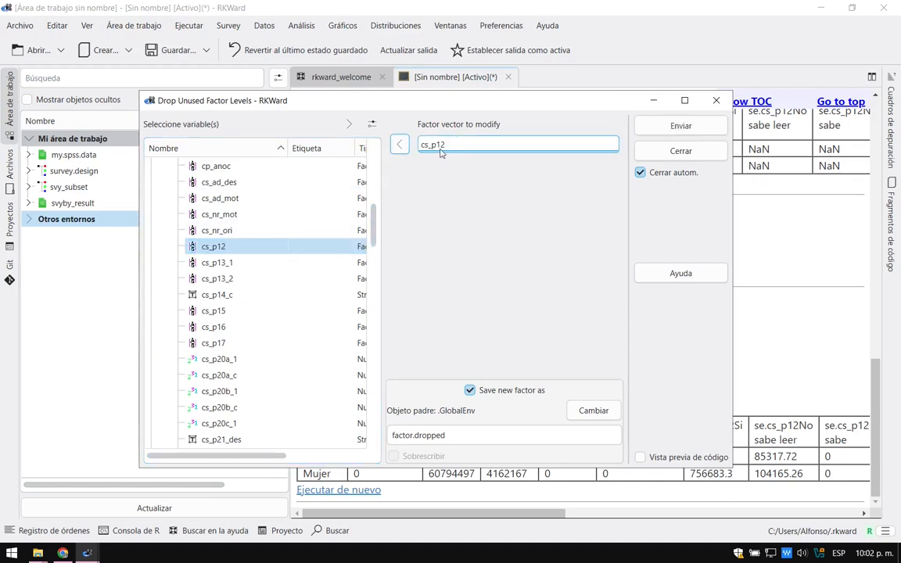
# - Move the dialog clear of the latest results table and copy the text cs_p12 from its column header
pyautogui.tripleClick(452, 434)
pyautogui.moveTo(480, 103); pyautogui.dragTo(414, 33)
pyautogui.moveTo(381, 428); pyautogui.dragTo(353, 428)
pyautogui.rightClick(357, 428)
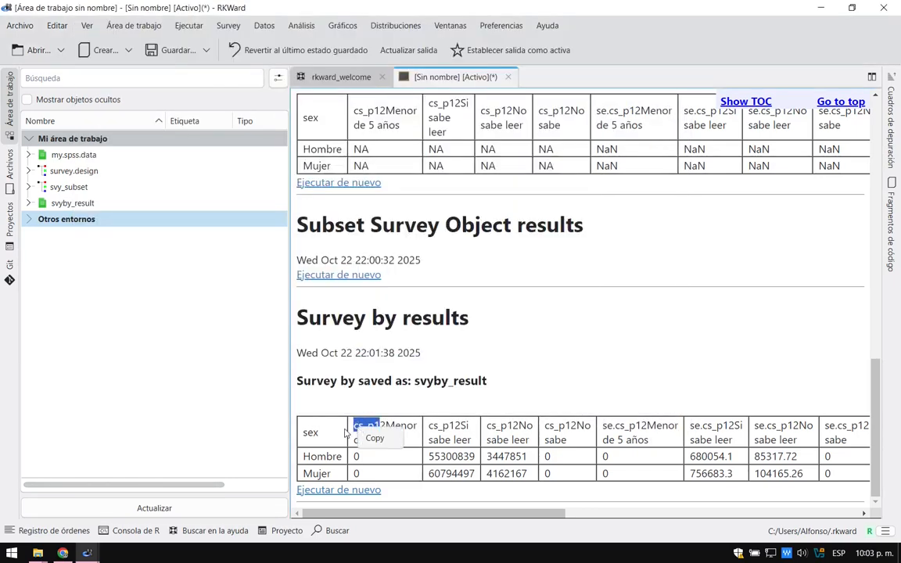
pyautogui.click(345, 432)
pyautogui.moveTo(352, 429); pyautogui.dragTo(385, 430)
pyautogui.rightClick(375, 427)
pyautogui.click(392, 438)
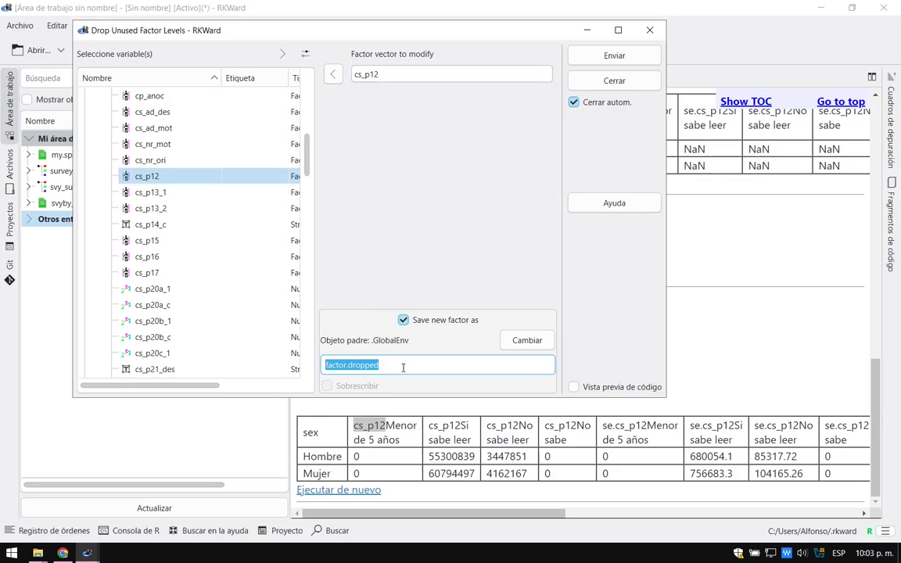
# - Replace the default name of the new factor with cs_p12
pyautogui.click(403, 367)
pyautogui.moveTo(403, 367); pyautogui.dragTo(322, 367)
pyautogui.click(358, 372)
pyautogui.moveTo(407, 368); pyautogui.dragTo(288, 368)
pyautogui.write('cs_p12')
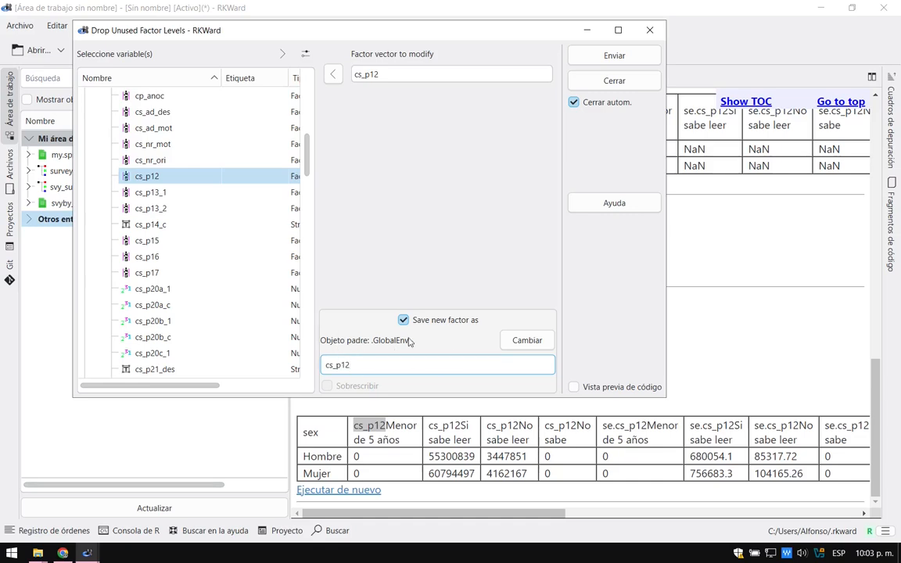
# - Set svy_subset's variables data frame as the parent object, rename the new factor cs_p12a, and run the level drop
pyautogui.click(527, 341)
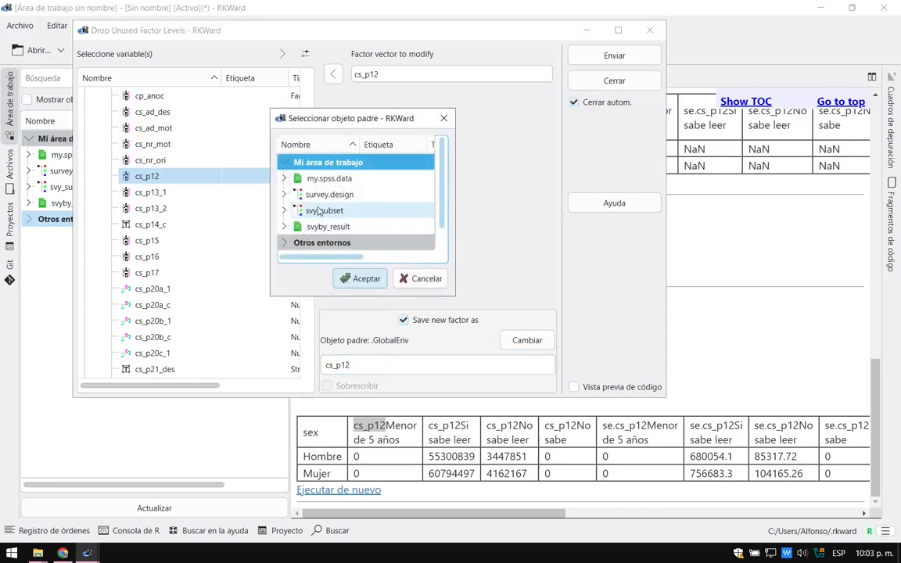
pyautogui.moveTo(286, 216)
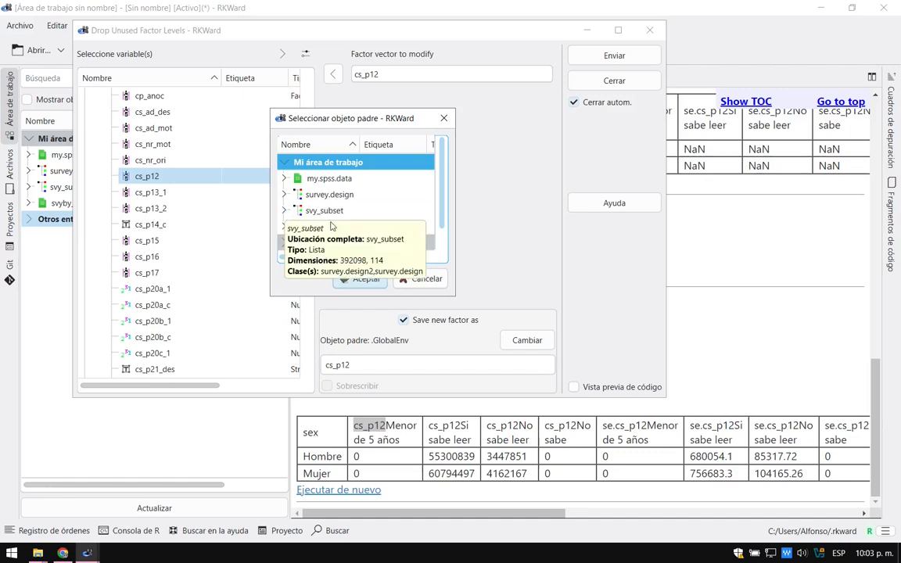
pyautogui.click(285, 212)
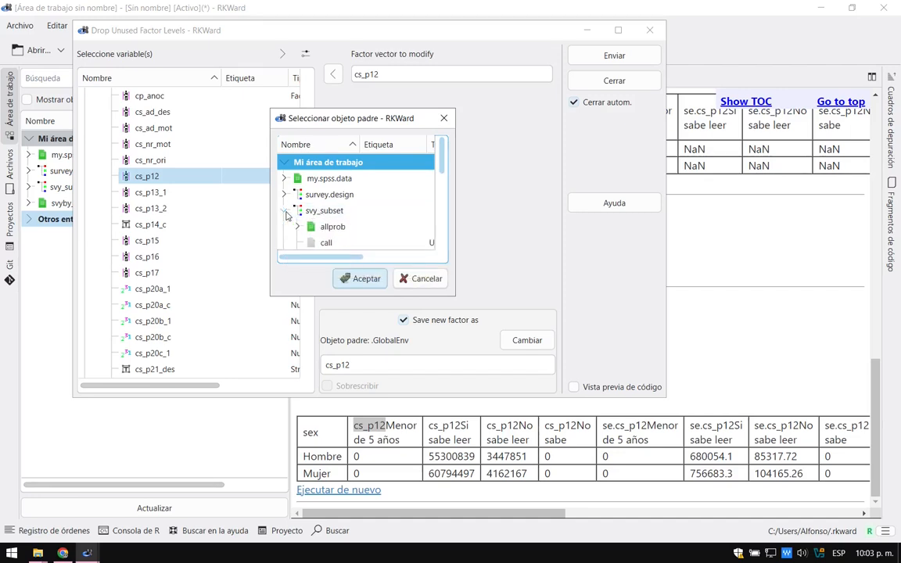
pyautogui.scroll(-4, 324, 213)
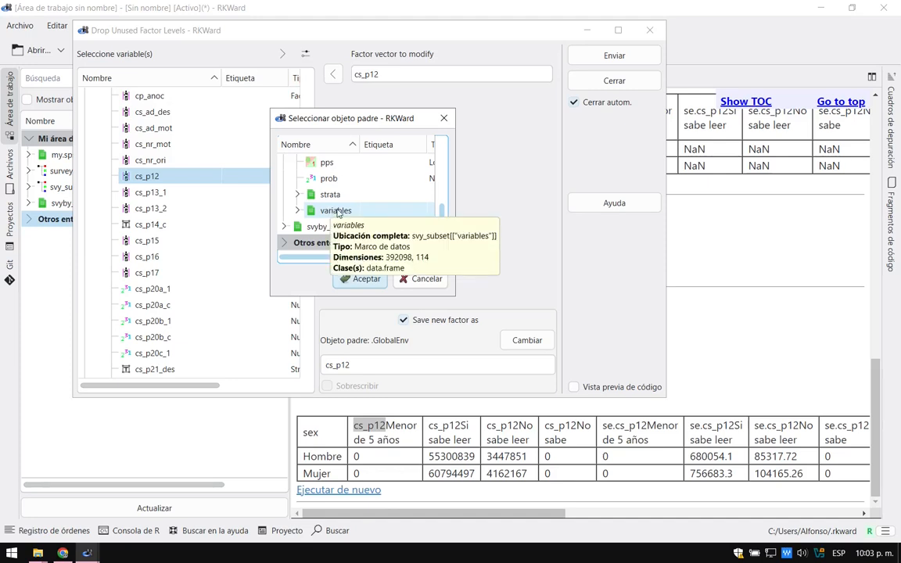
pyautogui.click(338, 212)
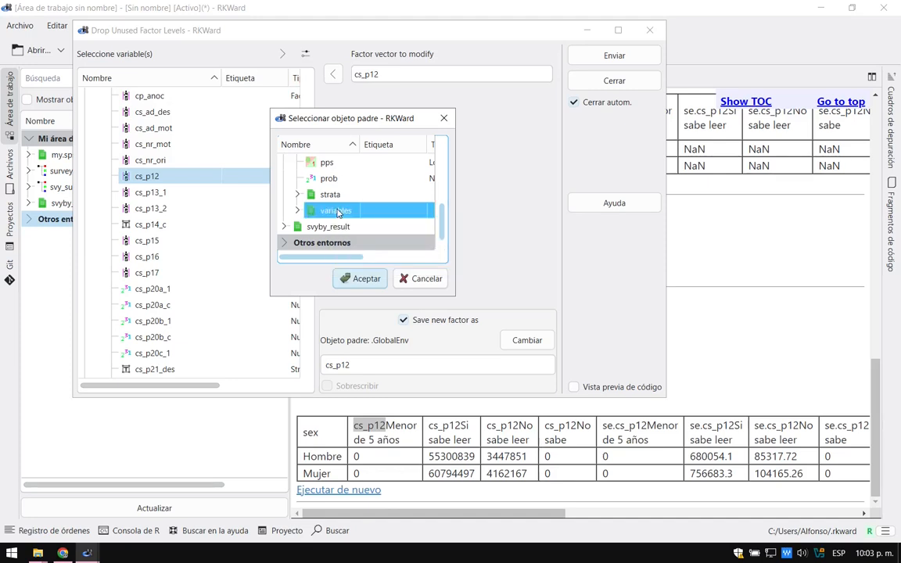
pyautogui.click(361, 283)
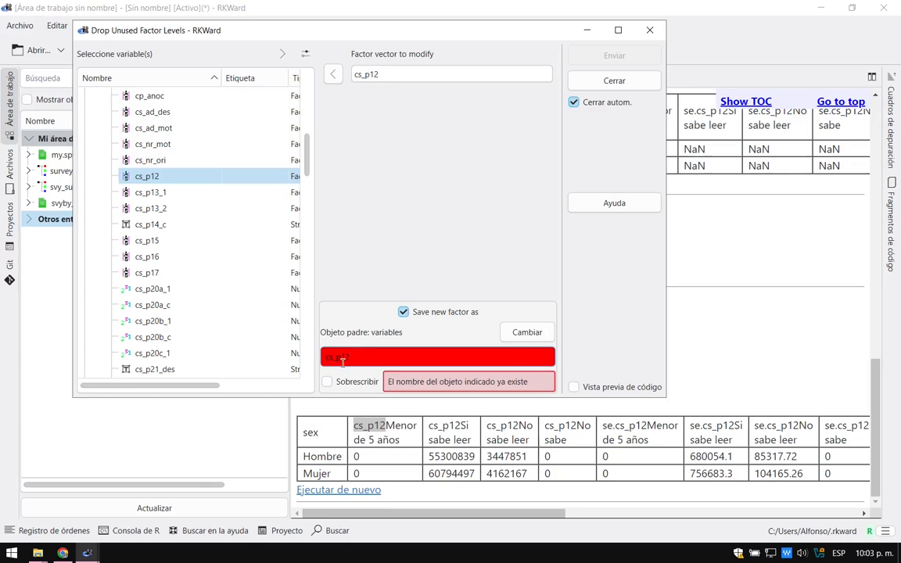
pyautogui.write('a')
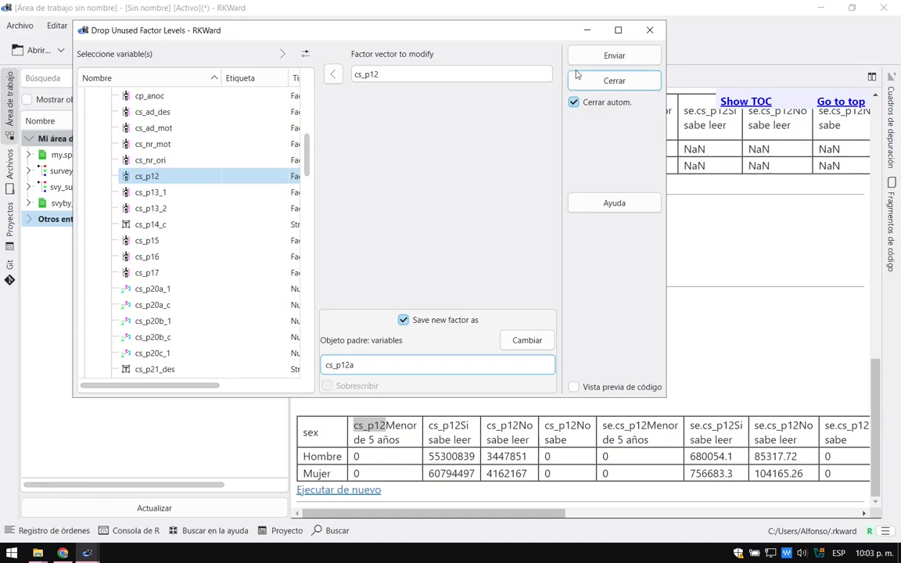
pyautogui.click(621, 63)
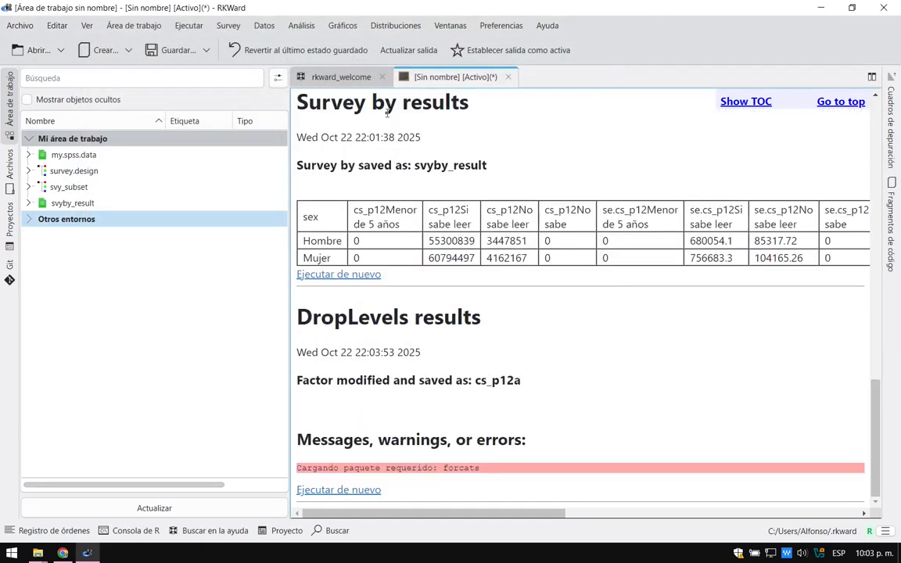
# - Expand svy_subset and its variables in the workspace browser, and locate the cs_p12a factor
pyautogui.click(28, 188)
pyautogui.click(42, 332)
pyautogui.scroll(-10, 78, 333)
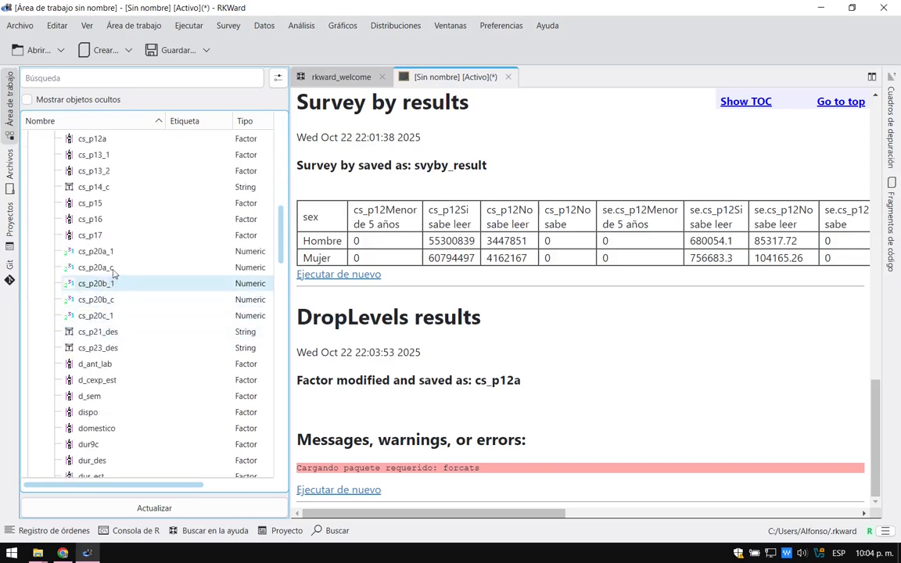
pyautogui.scroll(1, 106, 255)
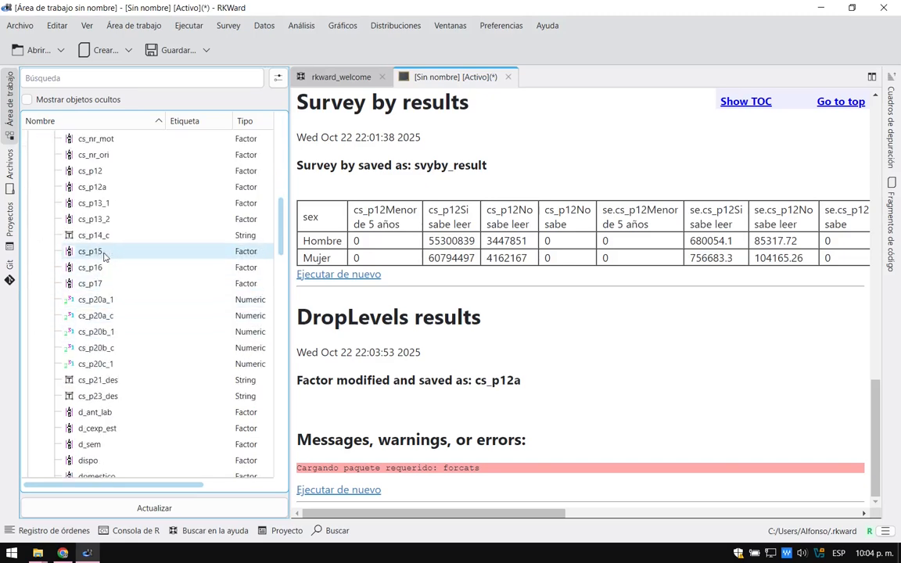
pyautogui.click(79, 186)
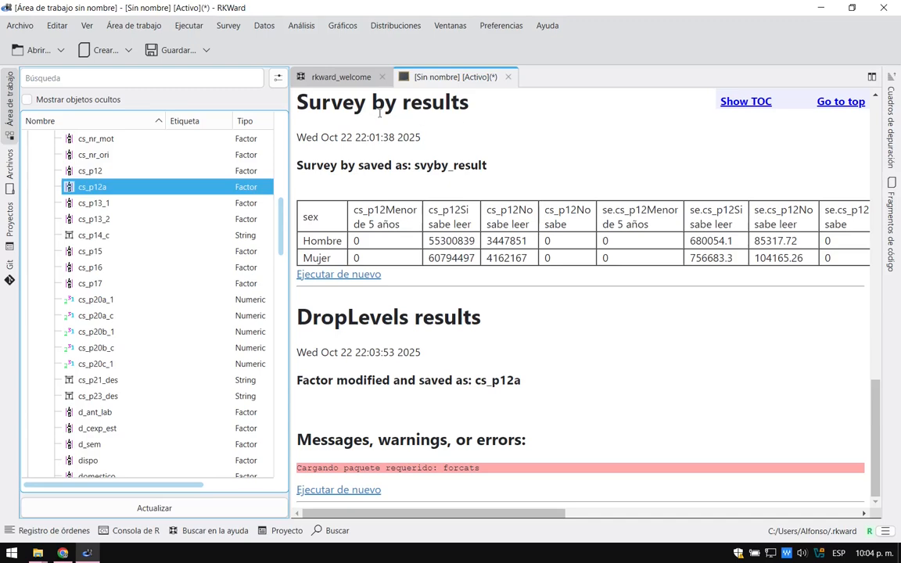
# - Reopen the latest grouped survey analysis from the results and remove cs_p12 from its analysis variables
pyautogui.click(348, 274)
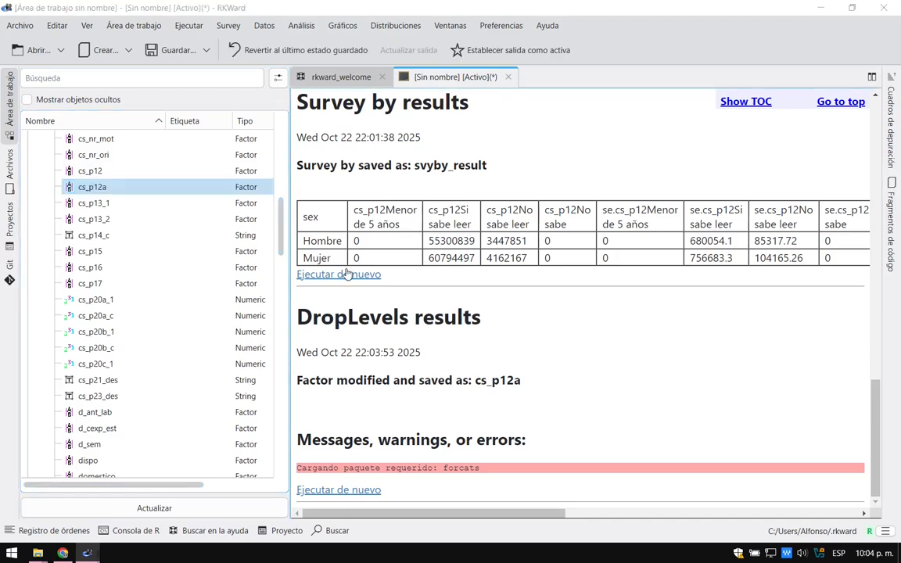
pyautogui.moveTo(517, 101); pyautogui.dragTo(498, 21)
pyautogui.click(461, 133)
pyautogui.click(409, 133)
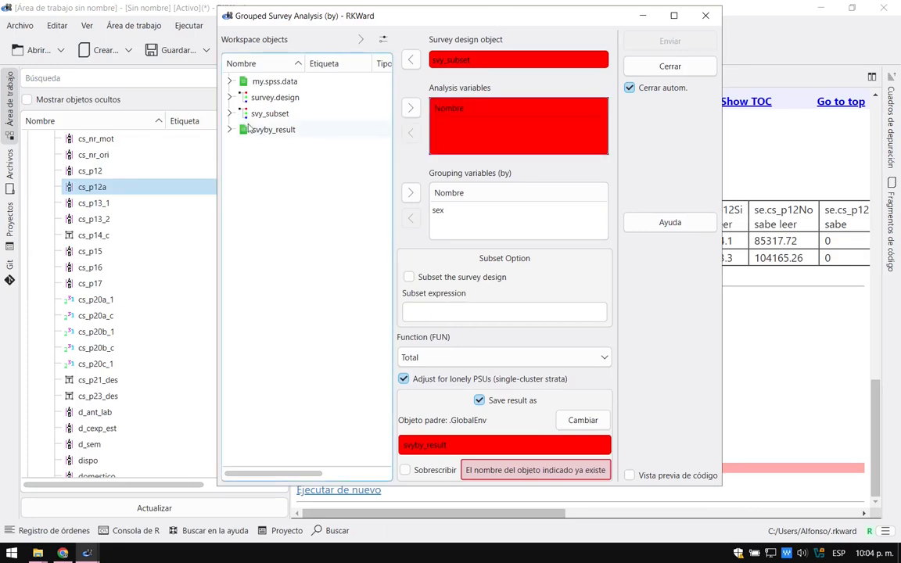
# - Add cs_p12a from svy_subset's variables as the analysis variable of the grouped analysis
pyautogui.click(229, 113)
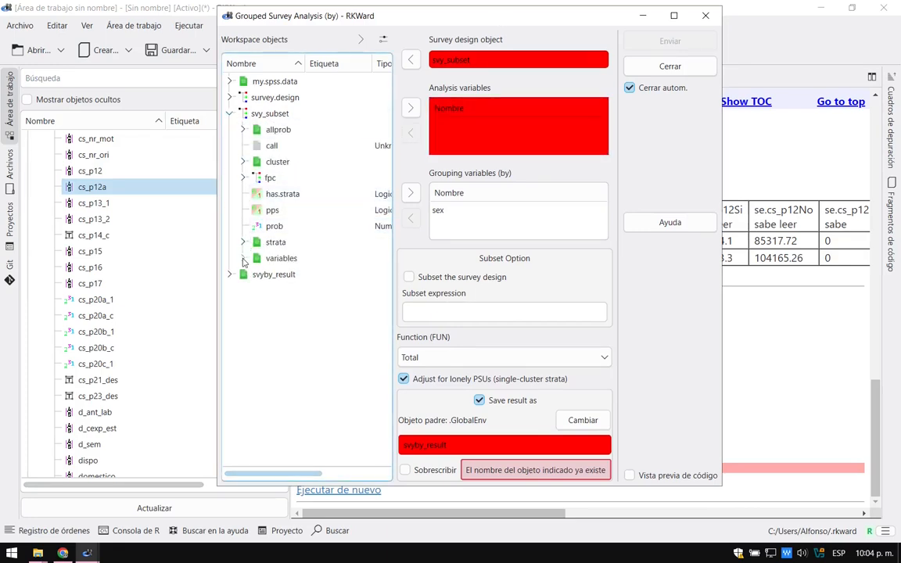
pyautogui.click(244, 258)
pyautogui.scroll(-5, 258, 270)
pyautogui.moveTo(305, 63); pyautogui.dragTo(344, 74)
pyautogui.click(329, 354)
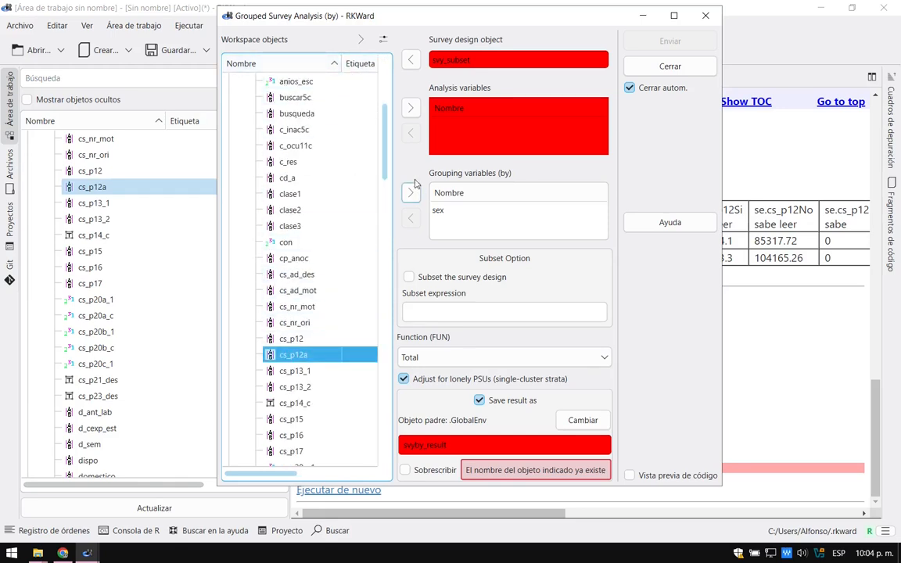
pyautogui.click(410, 109)
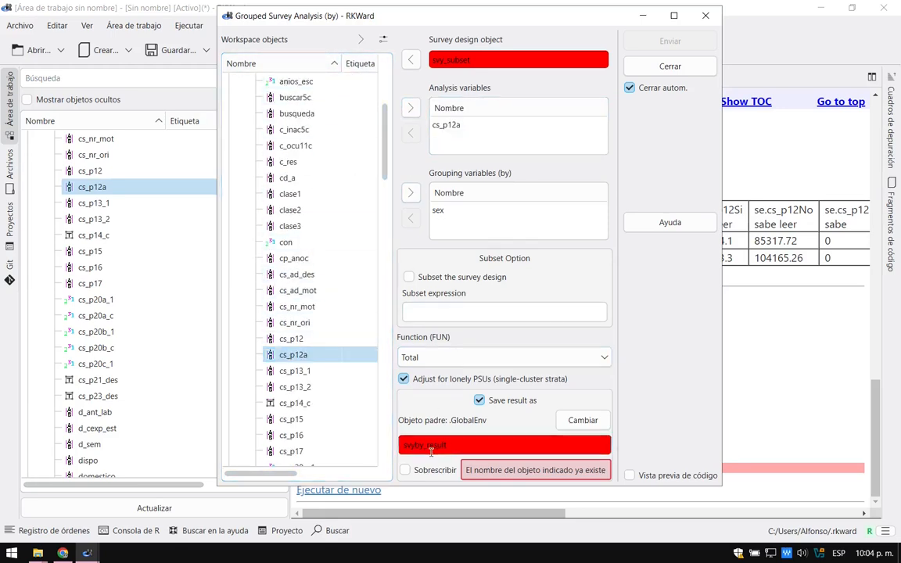
# - Allow svyby_result to be overwritten and run the grouped totals of cs_p12a by sex
pyautogui.click(406, 471)
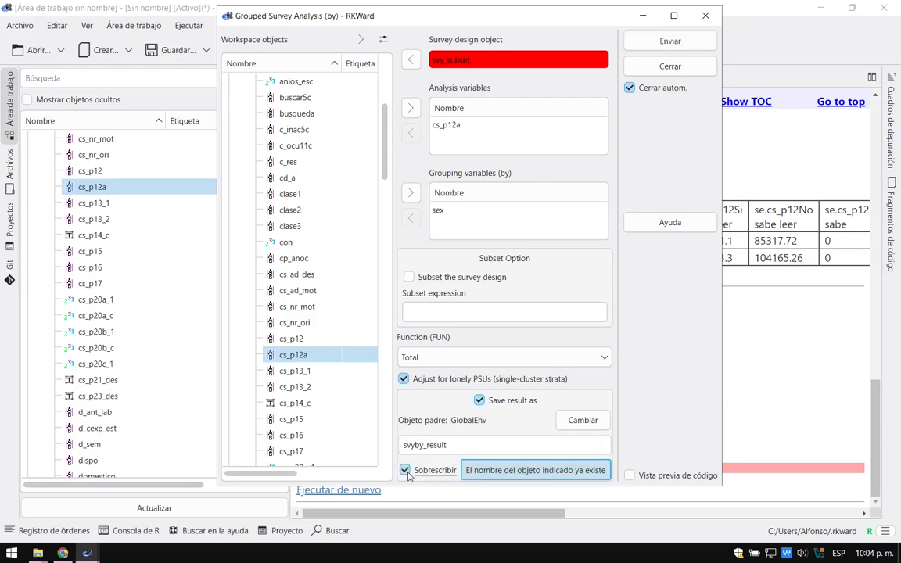
pyautogui.click(463, 445)
pyautogui.moveTo(462, 445); pyautogui.dragTo(398, 447)
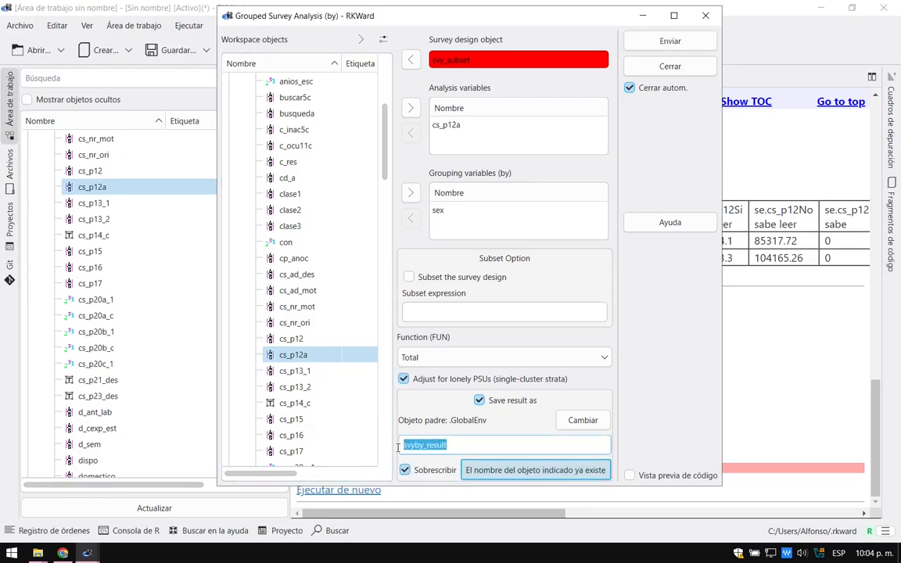
pyautogui.click(641, 41)
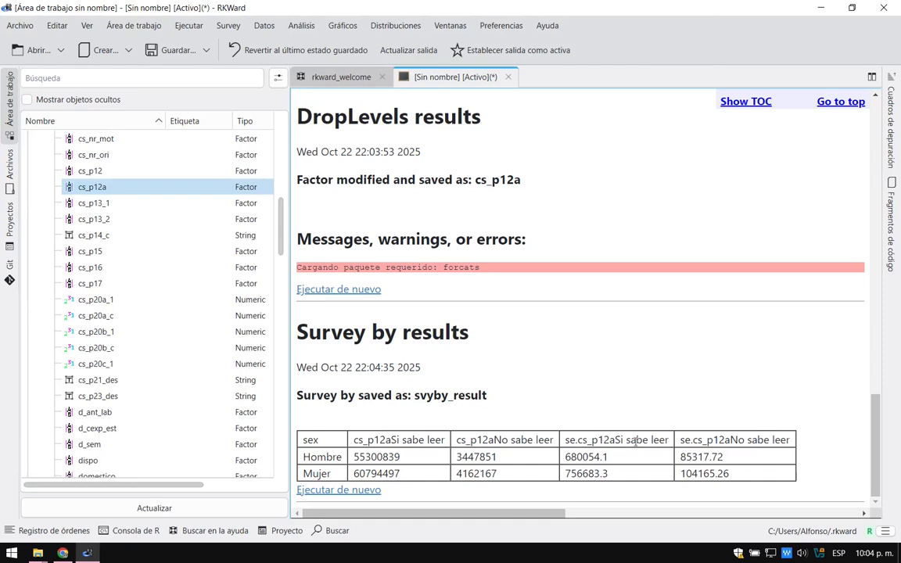
# - Start a Survey Chi-squared Test and set svy_subset as its survey design object
pyautogui.moveTo(565, 442); pyautogui.dragTo(702, 457)
pyautogui.click(460, 457)
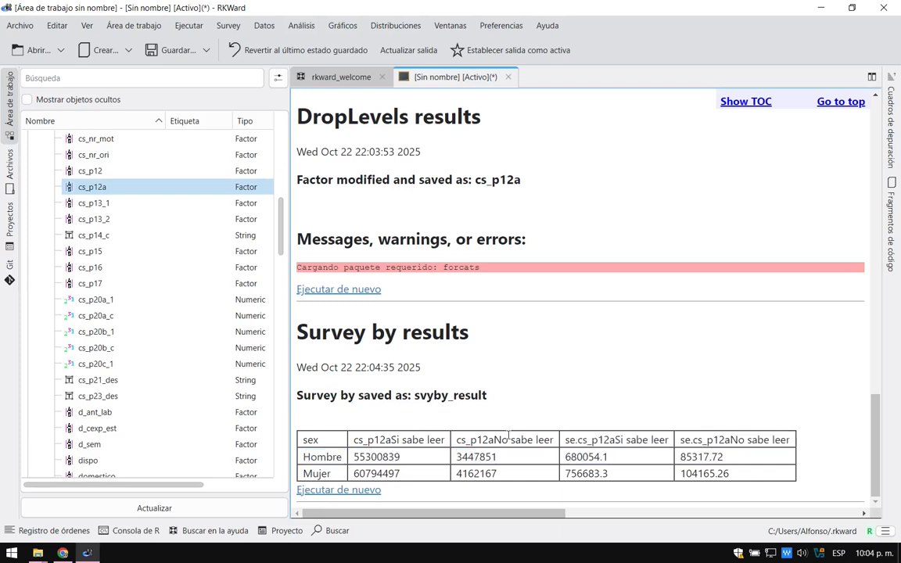
pyautogui.click(229, 26)
pyautogui.moveTo(248, 101)
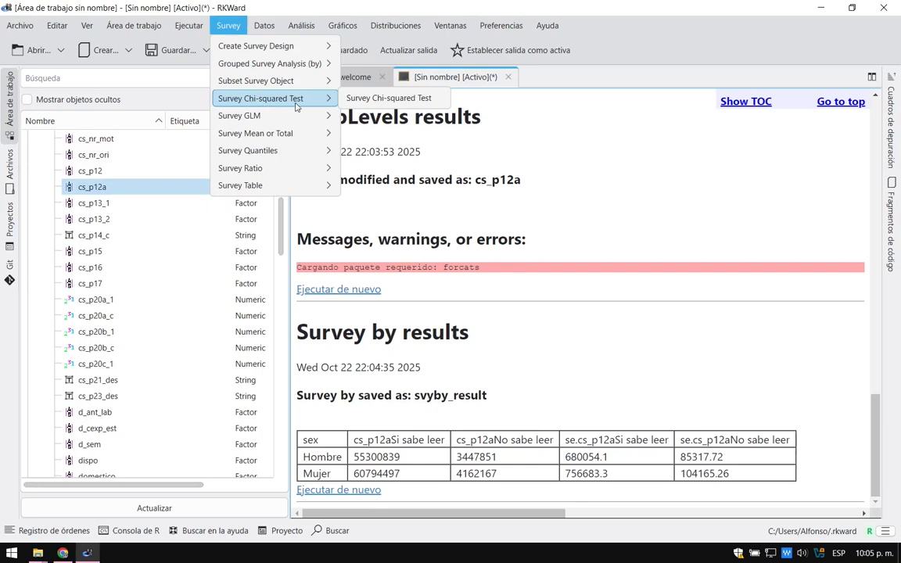
pyautogui.click(352, 100)
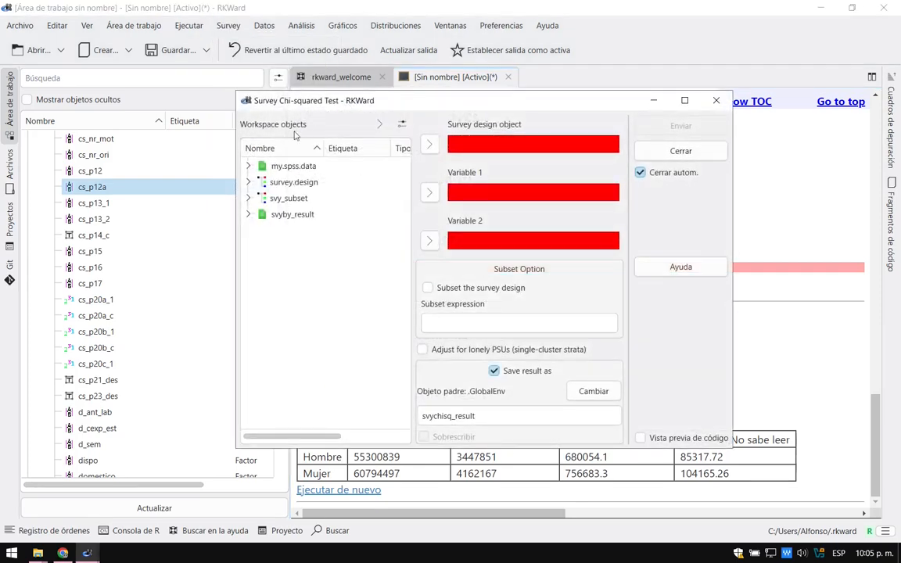
pyautogui.click(248, 197)
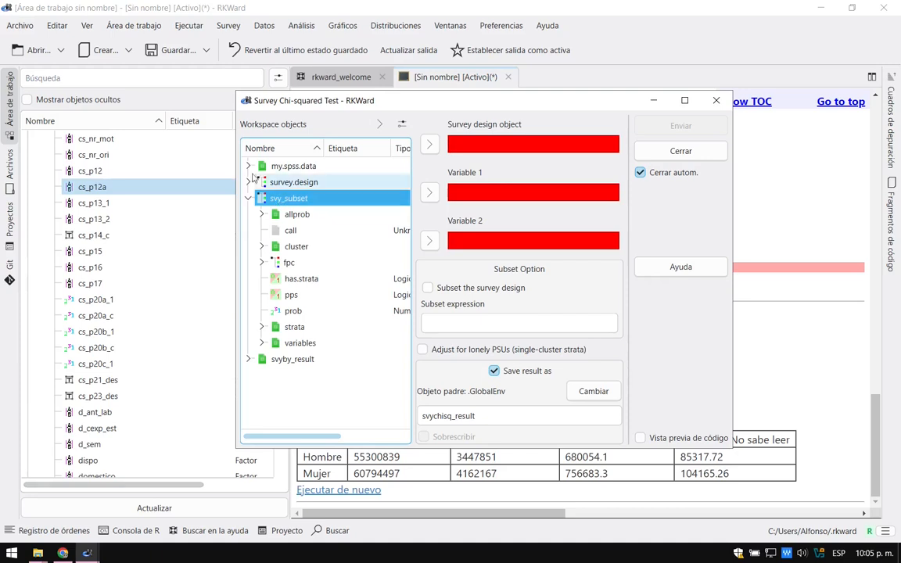
pyautogui.click(430, 144)
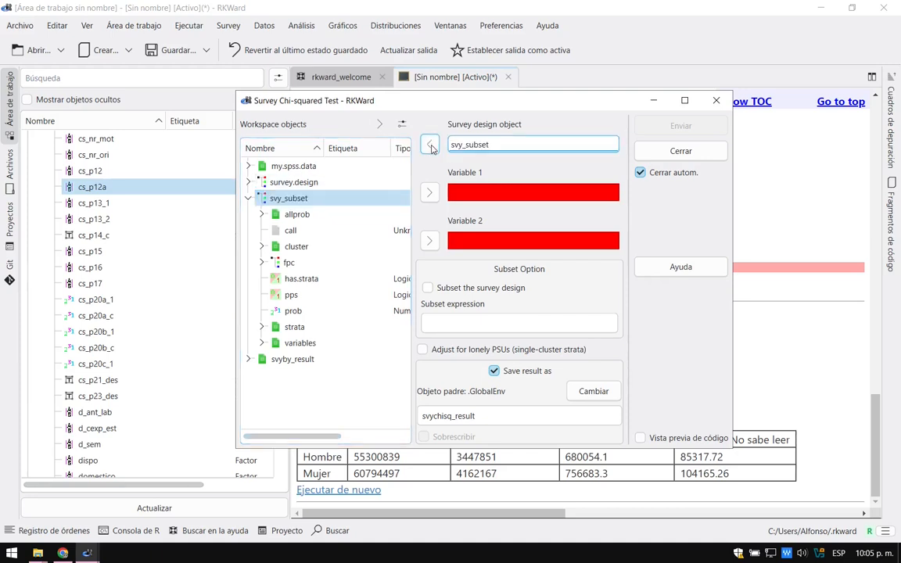
# - Set sex from svy_subset's variables as Variable 1 of the chi-squared test
pyautogui.click(261, 342)
pyautogui.scroll(-3, 304, 343)
pyautogui.scroll(-8, 304, 342)
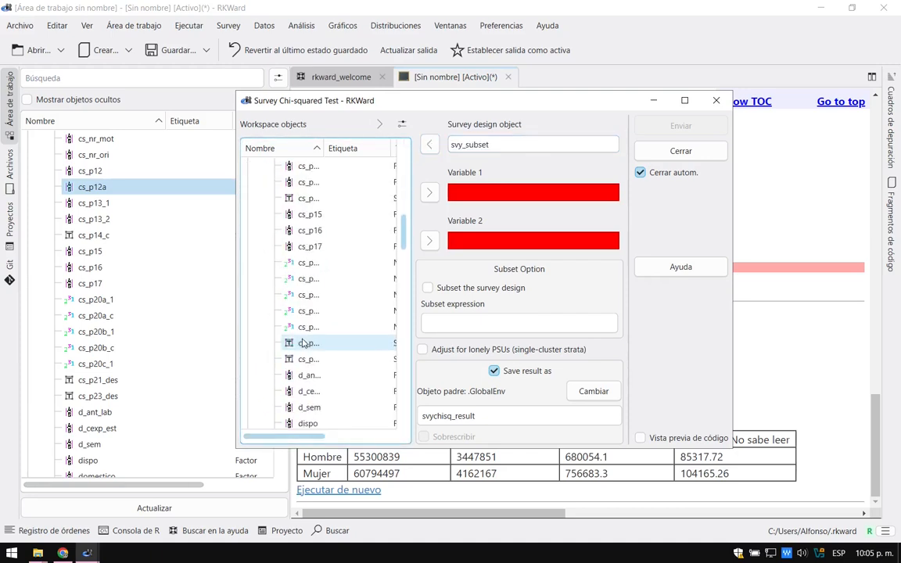
pyautogui.click(321, 246)
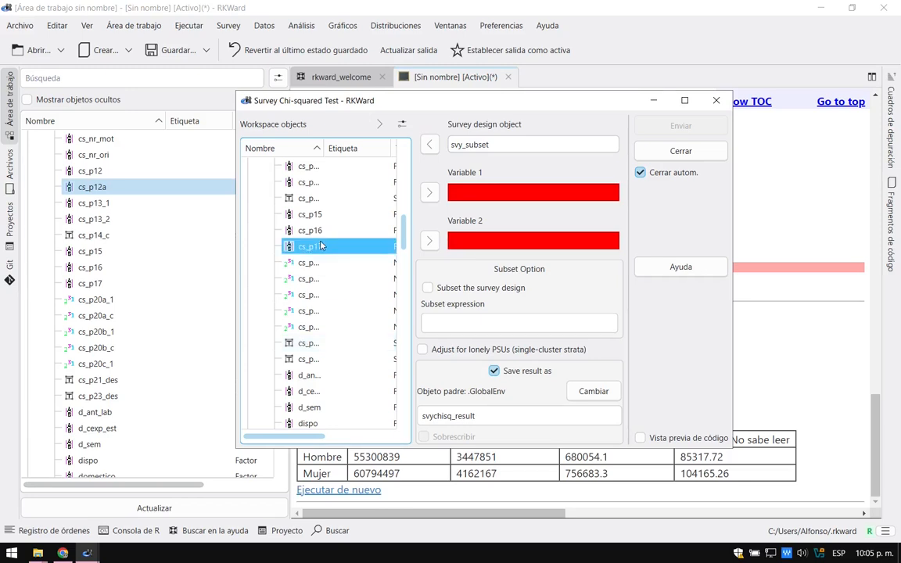
pyautogui.scroll(-10, 321, 258)
pyautogui.click(307, 295)
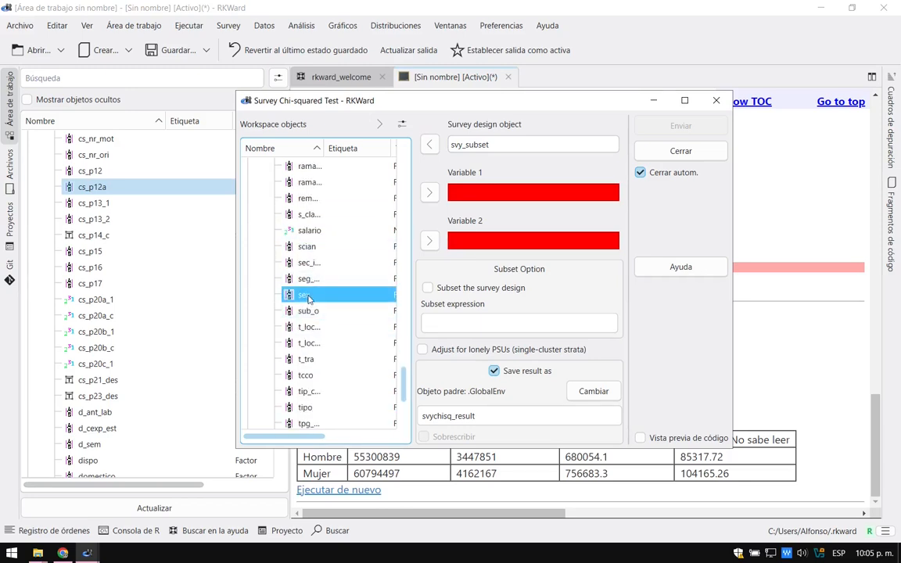
pyautogui.click(430, 193)
# - Set cs_p12a from svy_subset's variables as Variable 2 of the chi-squared test
pyautogui.scroll(-1, 294, 333)
pyautogui.scroll(-3, 294, 334)
pyautogui.scroll(15, 295, 334)
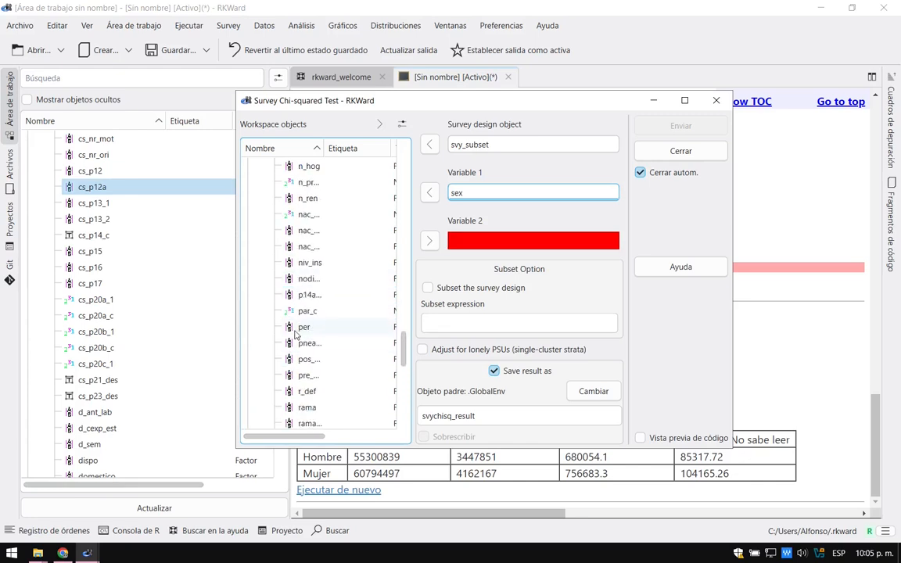
pyautogui.scroll(6, 296, 334)
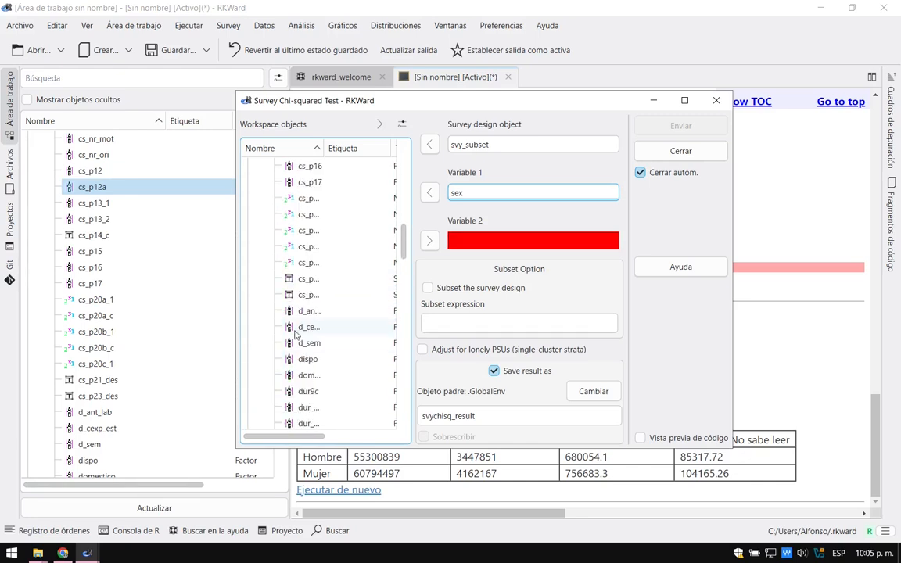
pyautogui.moveTo(322, 147); pyautogui.dragTo(382, 148)
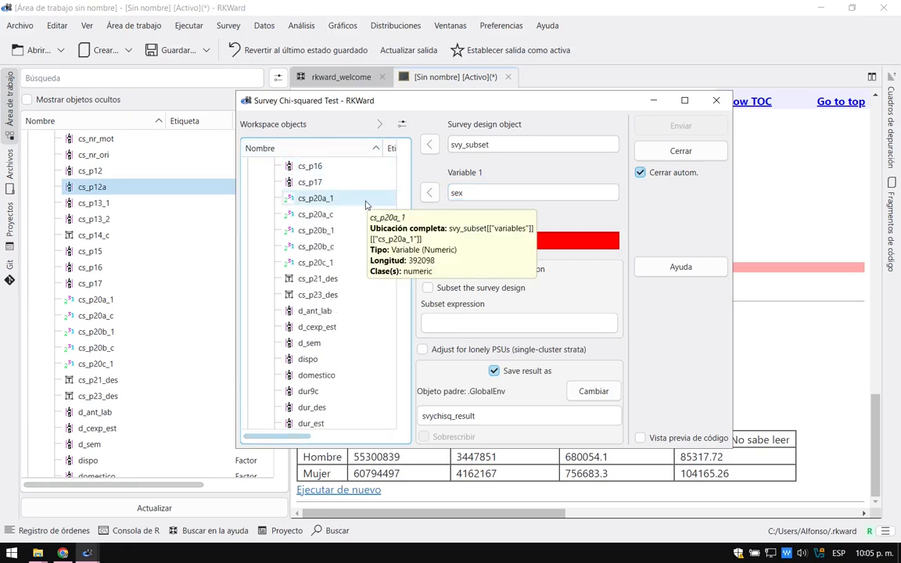
pyautogui.scroll(2, 349, 230)
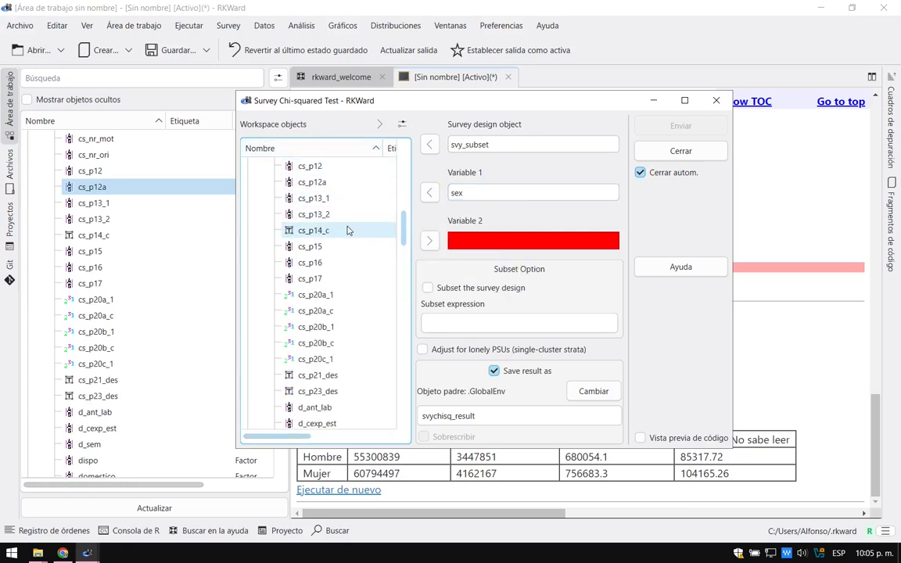
pyautogui.scroll(2, 349, 230)
pyautogui.click(321, 281)
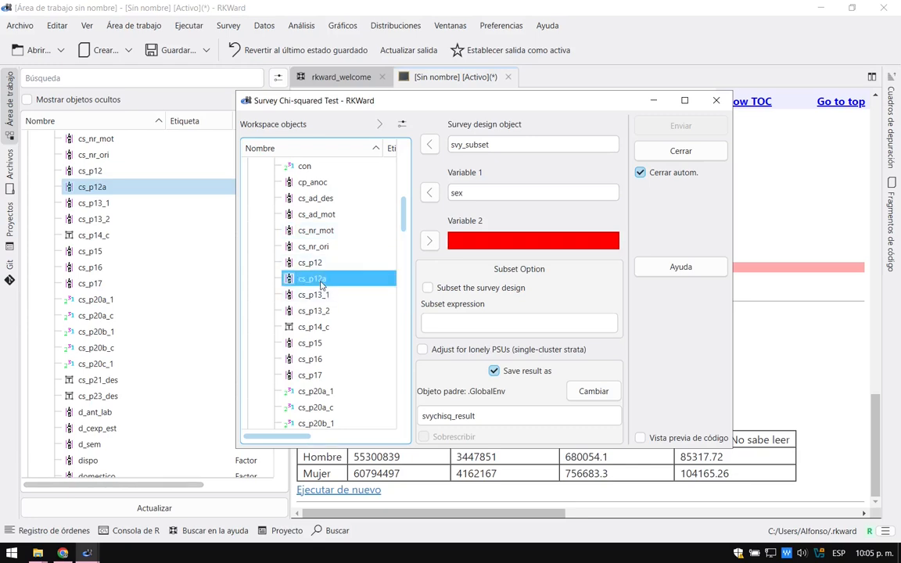
pyautogui.click(428, 243)
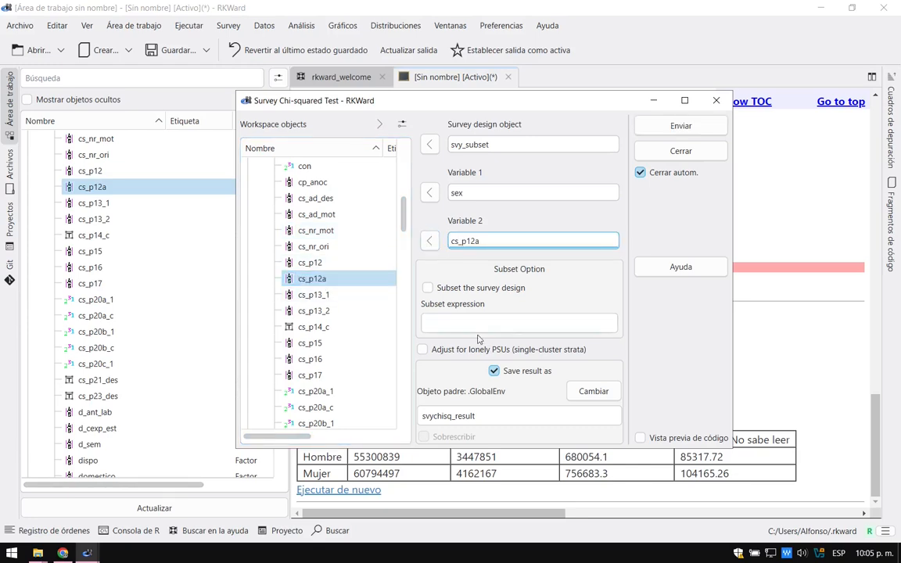
# - Turn on the adjustment for lonely PSUs and run the chi-squared test of sex against cs_p12a
pyautogui.moveTo(469, 100); pyautogui.dragTo(326, 13)
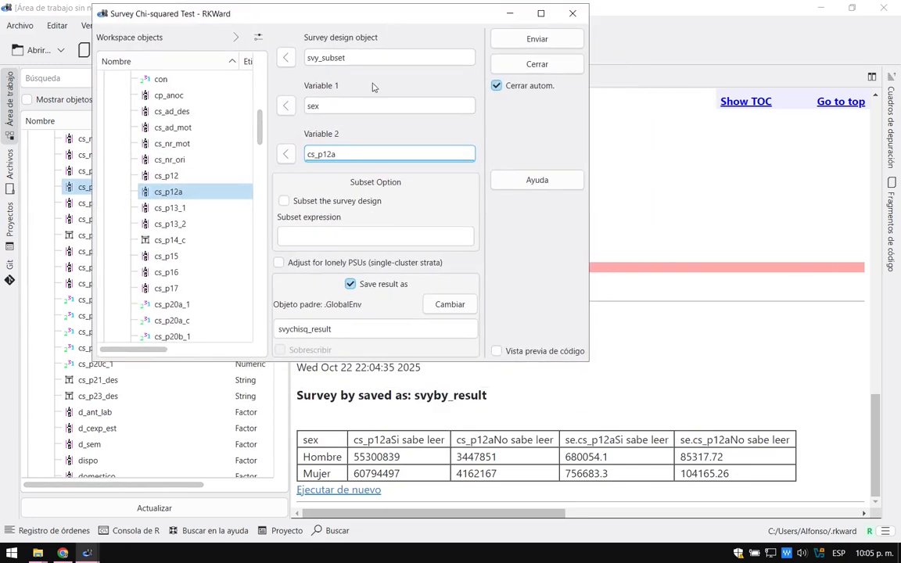
pyautogui.click(279, 263)
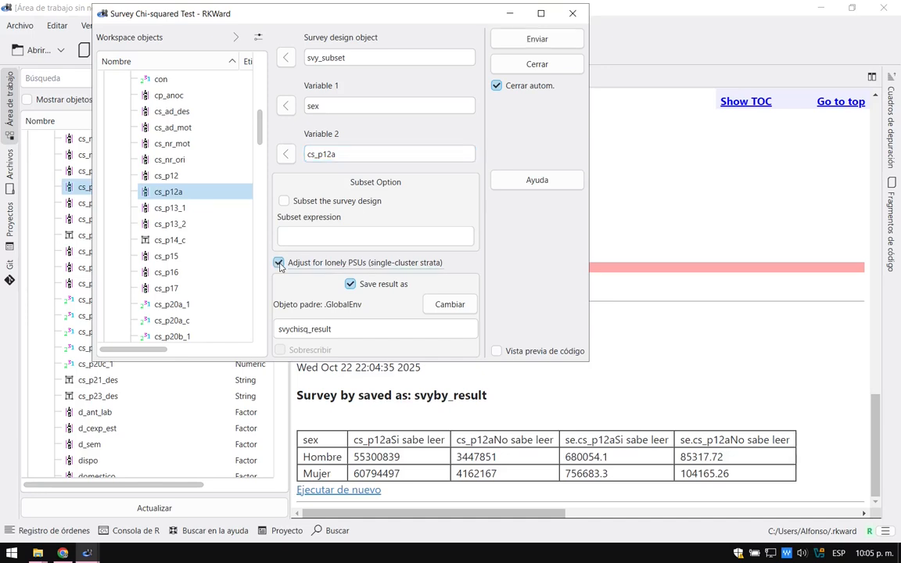
pyautogui.click(551, 42)
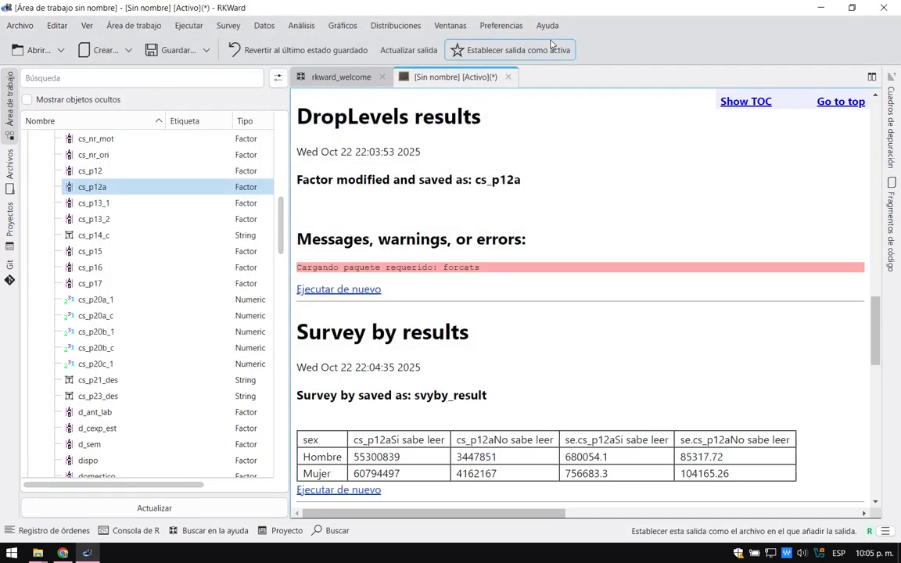
# - Examine the expected, observed and residual tables in the chi-squared test output
pyautogui.scroll(5, 506, 237)
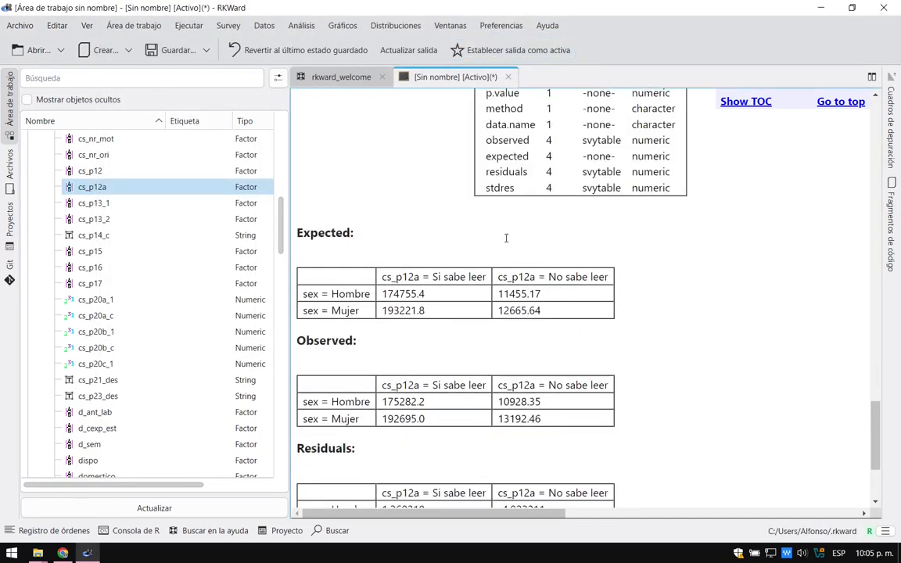
pyautogui.scroll(-3, 506, 243)
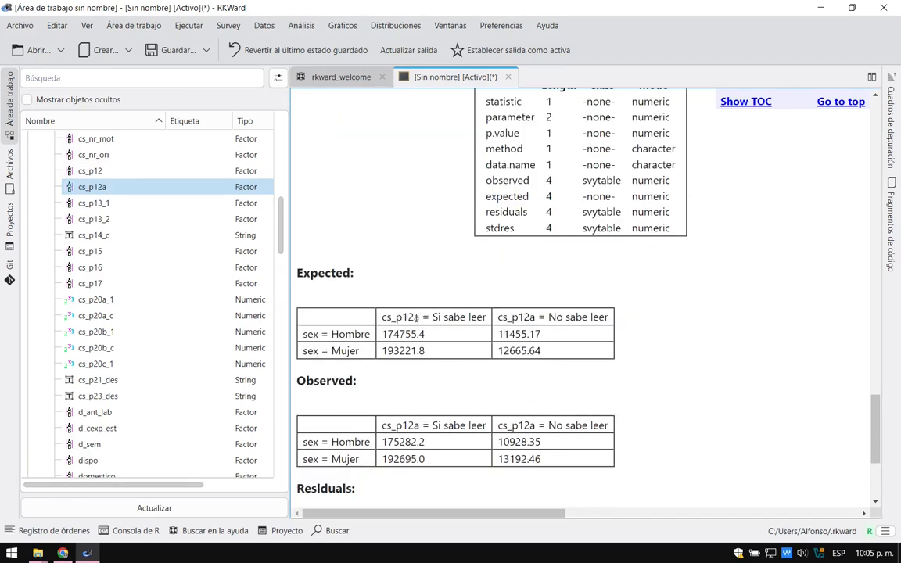
pyautogui.moveTo(357, 274); pyautogui.dragTo(326, 275)
pyautogui.moveTo(357, 382); pyautogui.dragTo(328, 383)
pyautogui.scroll(-3, 335, 385)
pyautogui.scroll(-1, 336, 387)
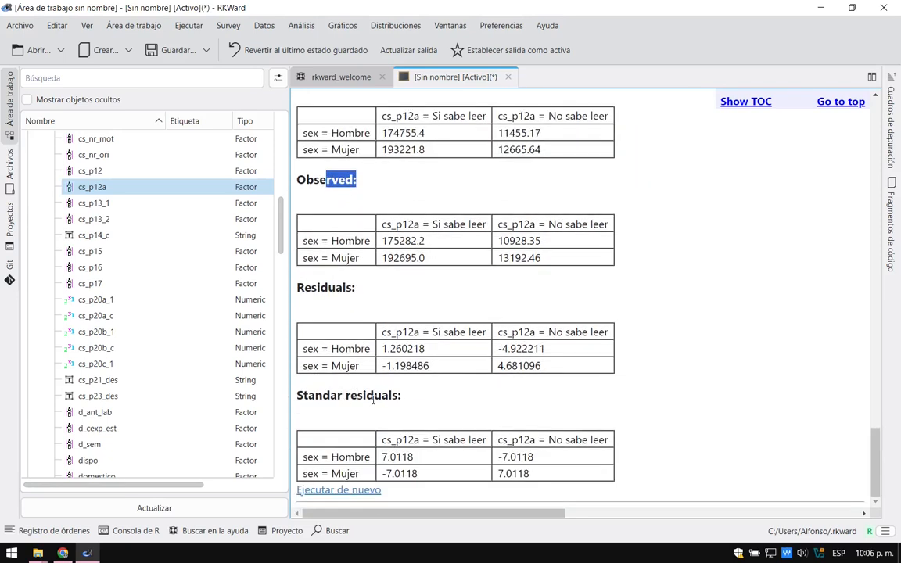
# - Examine the Rao & Scott adjusted F statistic and p-value, and review the test's result tables again
pyautogui.scroll(7, 374, 399)
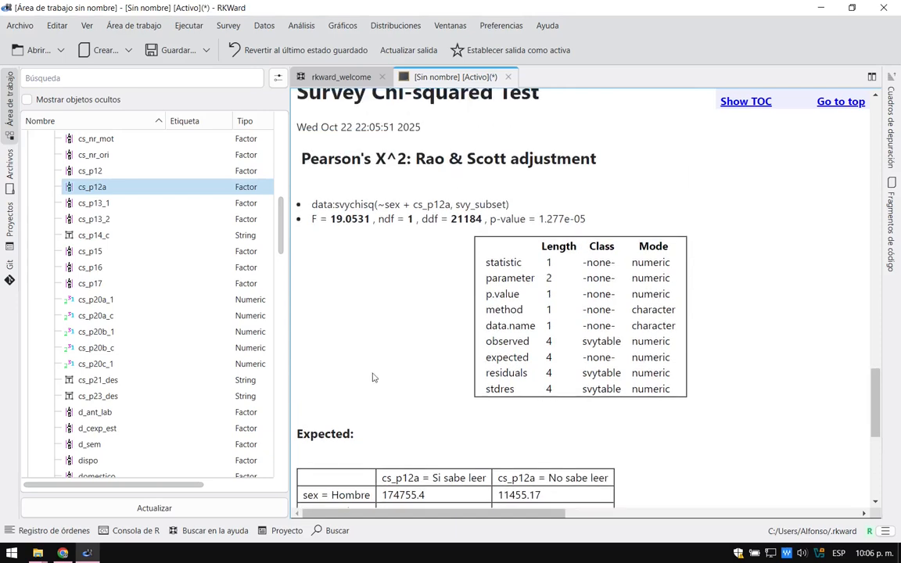
pyautogui.doubleClick(313, 219)
pyautogui.click(488, 220)
pyautogui.moveTo(487, 220); pyautogui.dragTo(530, 220)
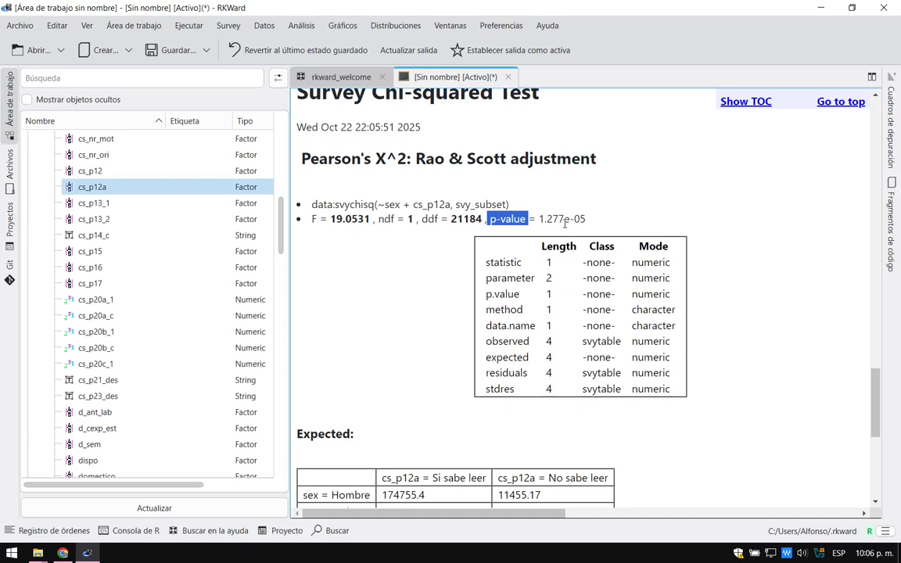
pyautogui.moveTo(564, 220); pyautogui.dragTo(539, 221)
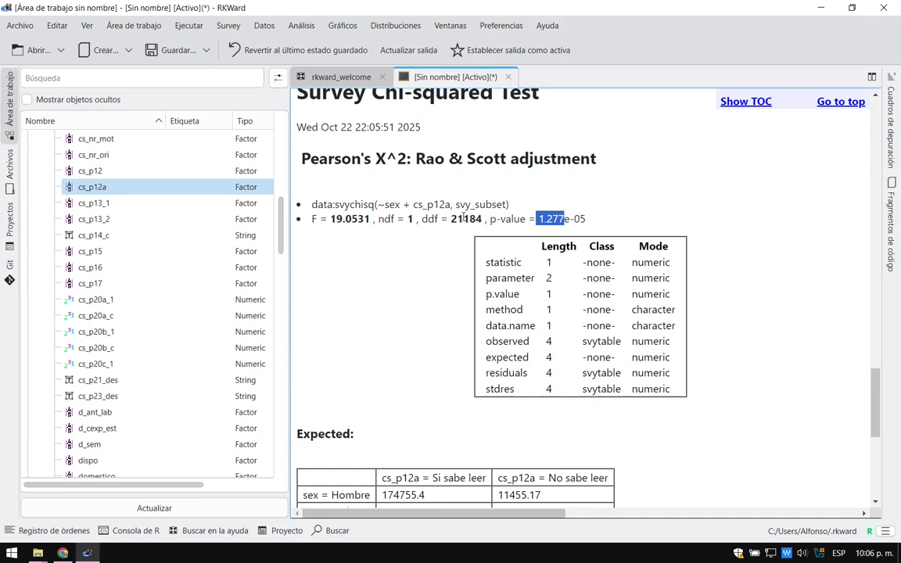
pyautogui.scroll(-1, 463, 216)
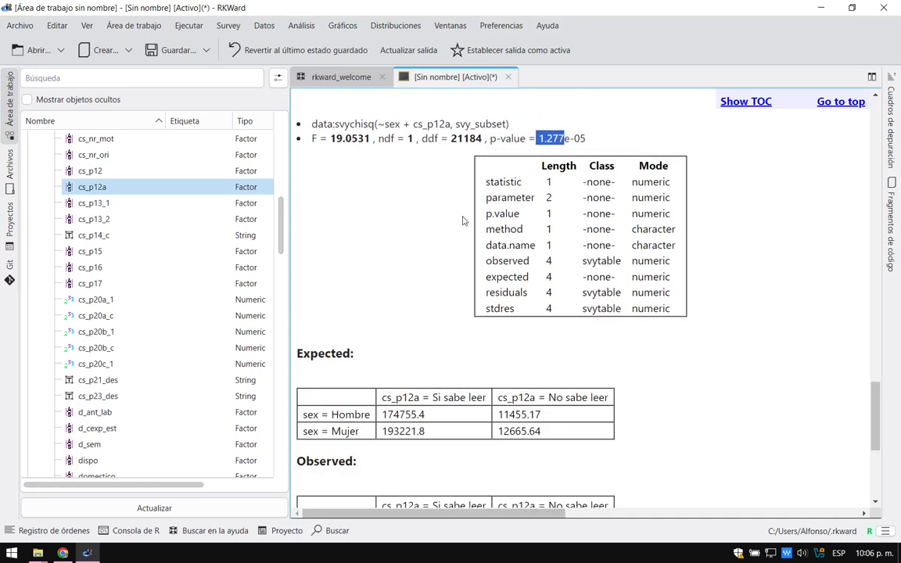
pyautogui.scroll(-2, 462, 220)
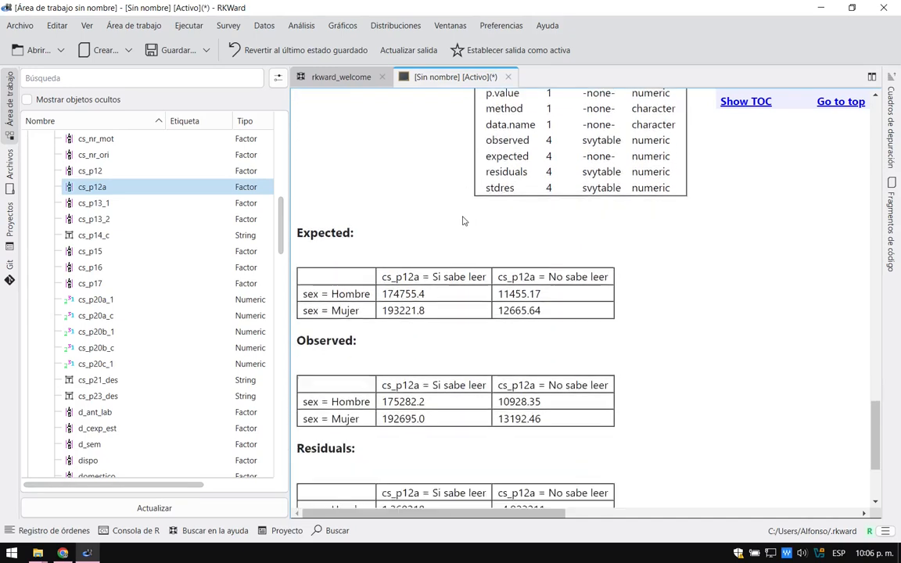
pyautogui.scroll(-2, 462, 221)
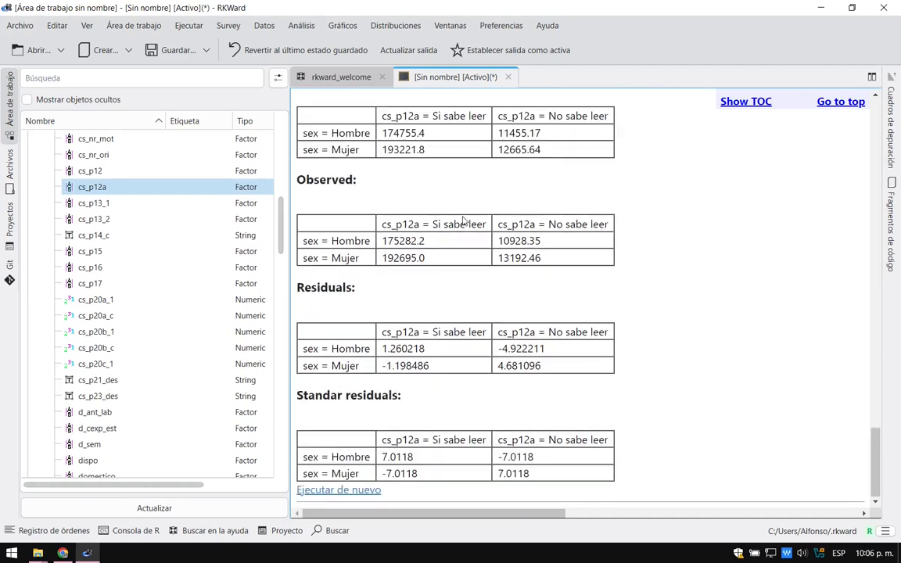
pyautogui.scroll(6, 463, 217)
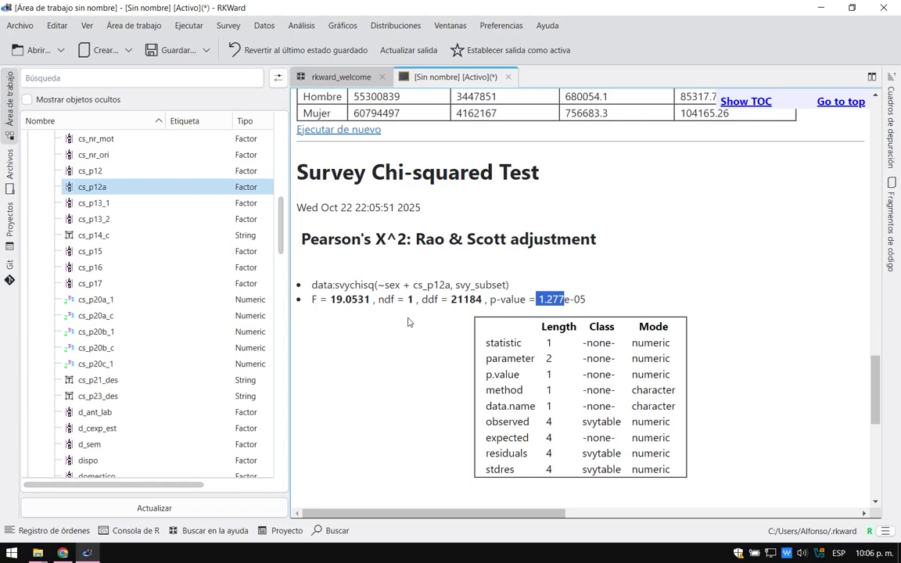
pyautogui.scroll(-2, 408, 322)
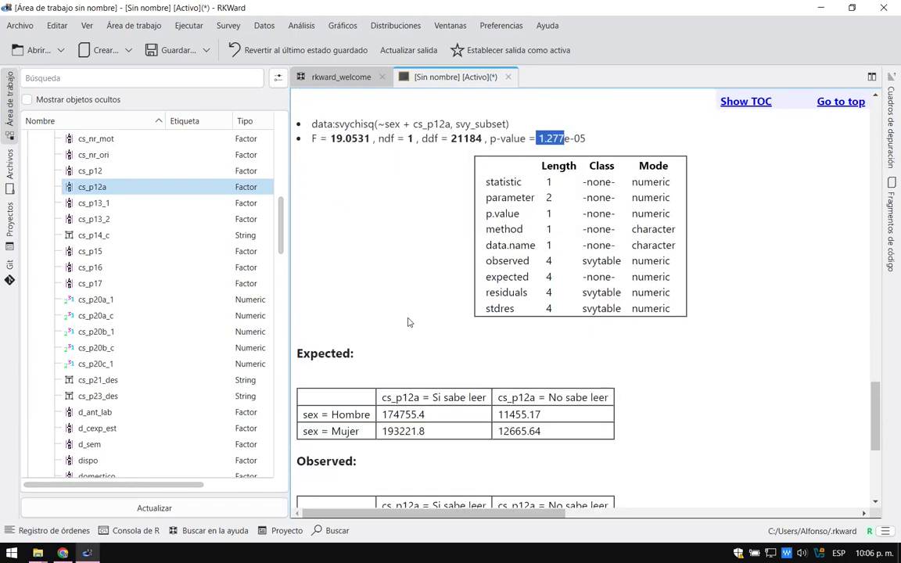